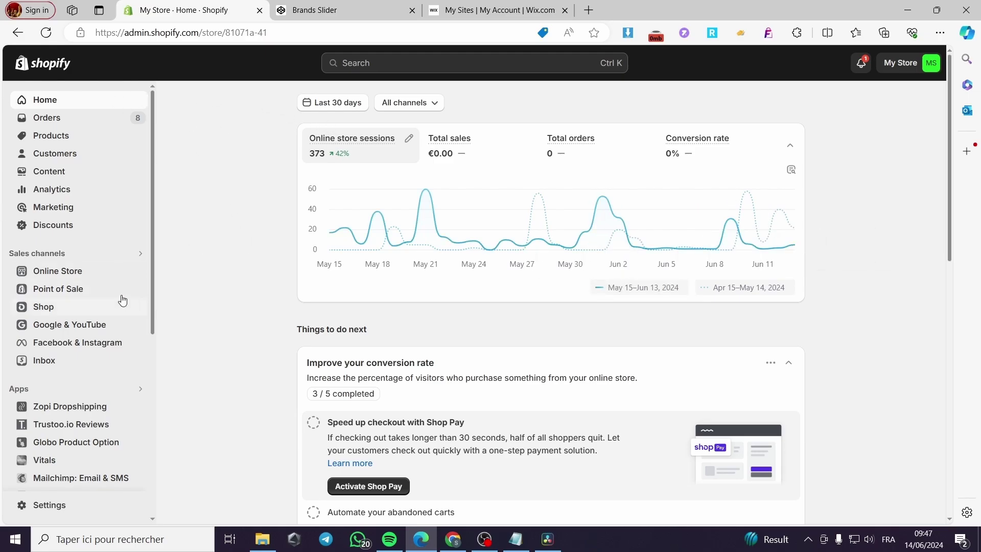
# Open the code editor for the current Craft theme of the online store
pyautogui.click(48, 276)
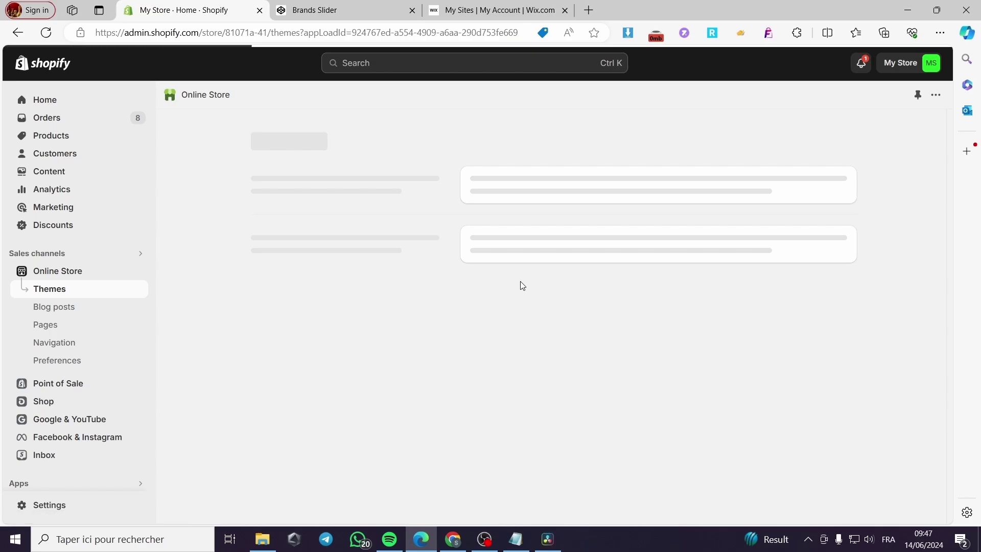
pyautogui.scroll(-2, 700, 387)
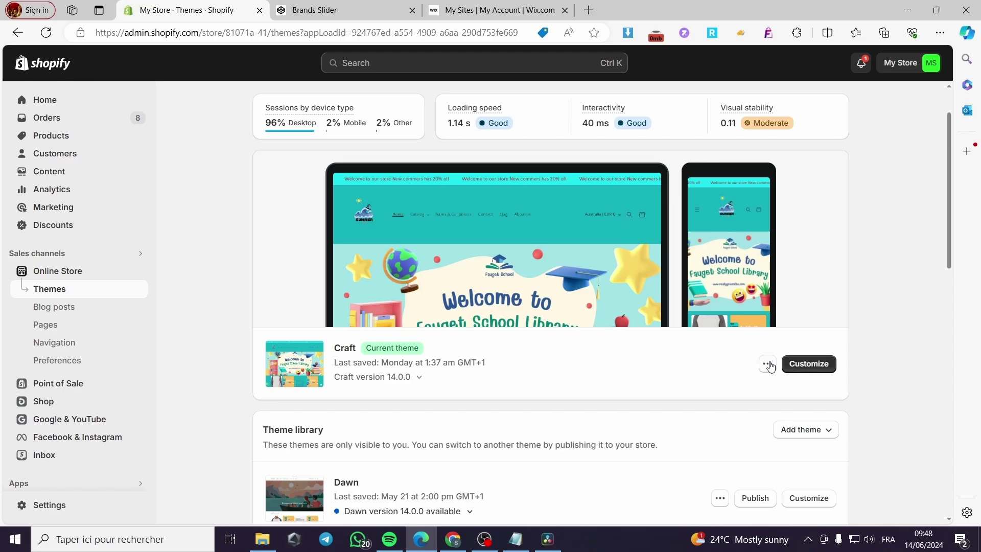
pyautogui.click(770, 364)
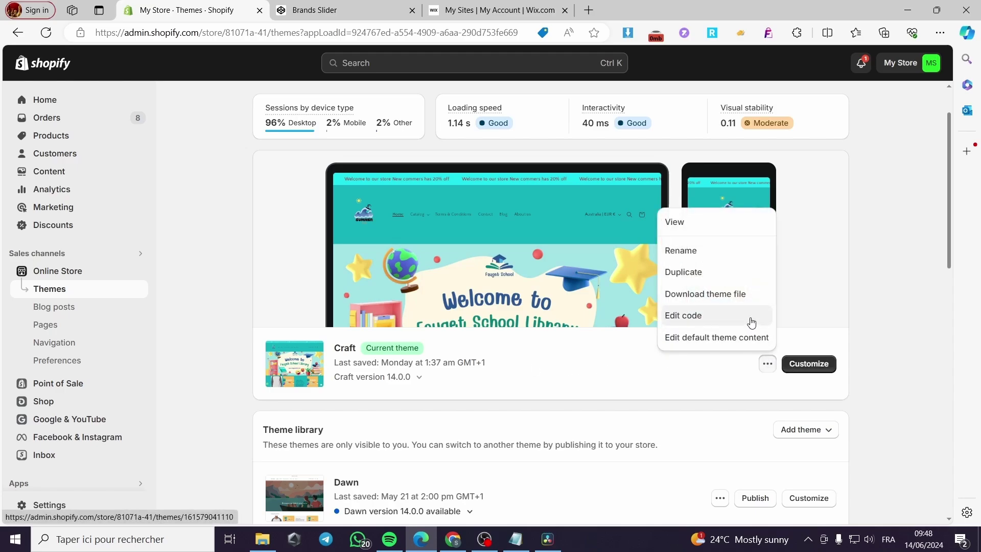
pyautogui.click(750, 317)
pyautogui.rightClick(750, 317)
pyautogui.click(694, 338)
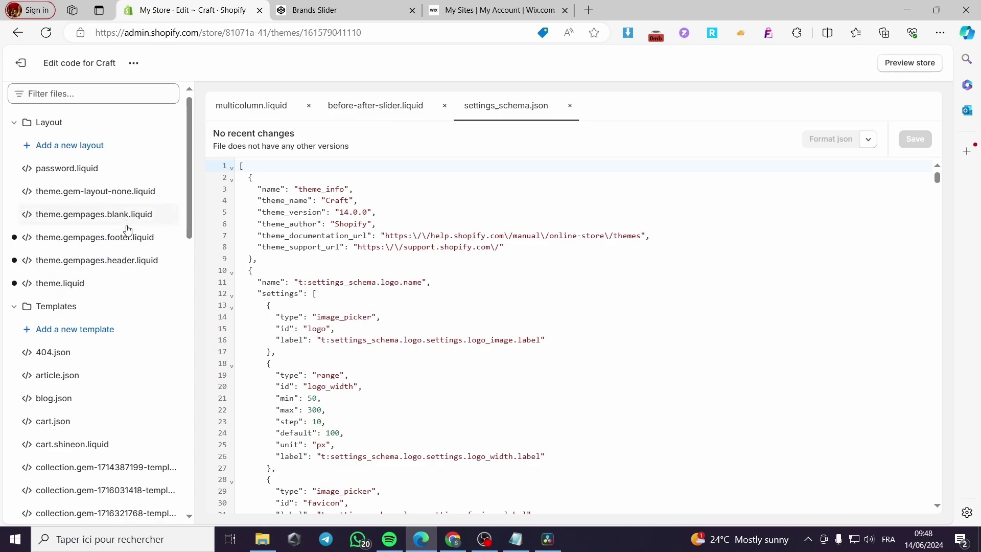
# Create a new liquid section file named logo-slider in the theme's Sections folder
pyautogui.scroll(-3, 97, 232)
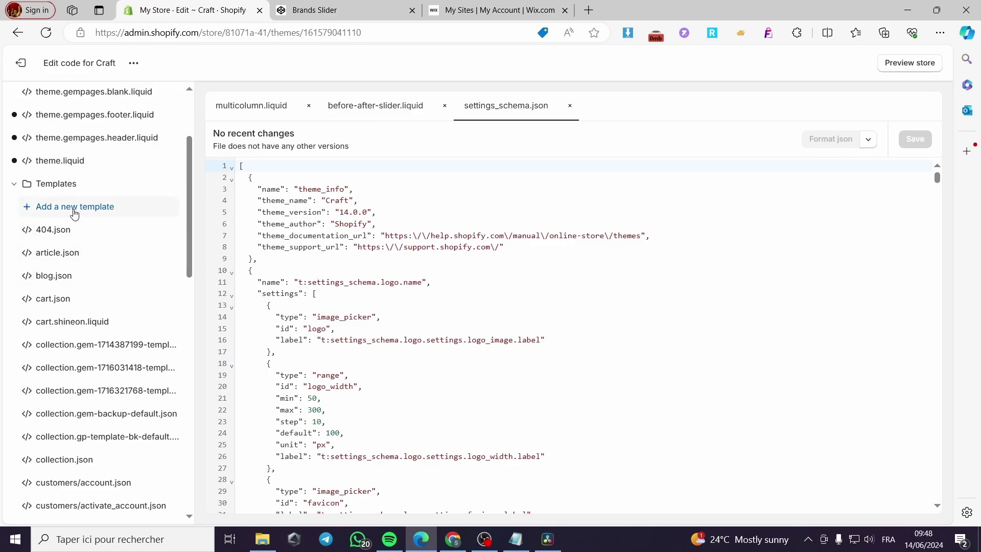
pyautogui.scroll(-10, 75, 214)
pyautogui.scroll(12, 76, 217)
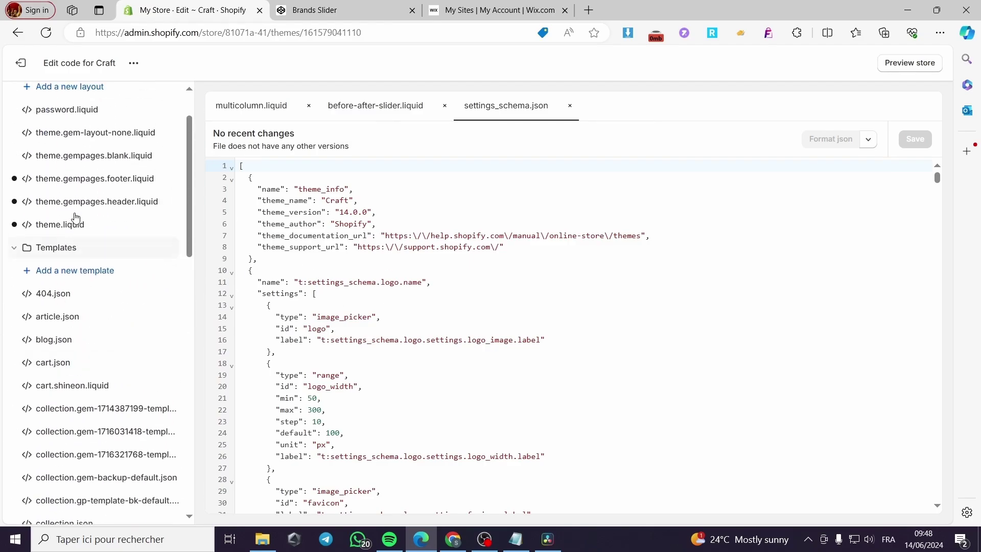
pyautogui.scroll(2, 79, 256)
pyautogui.scroll(-15, 82, 258)
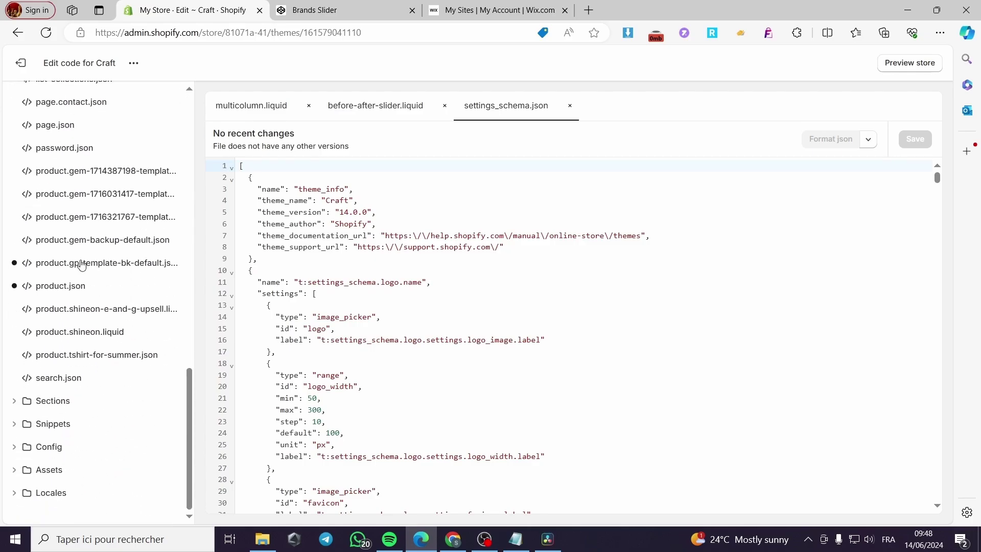
pyautogui.click(31, 404)
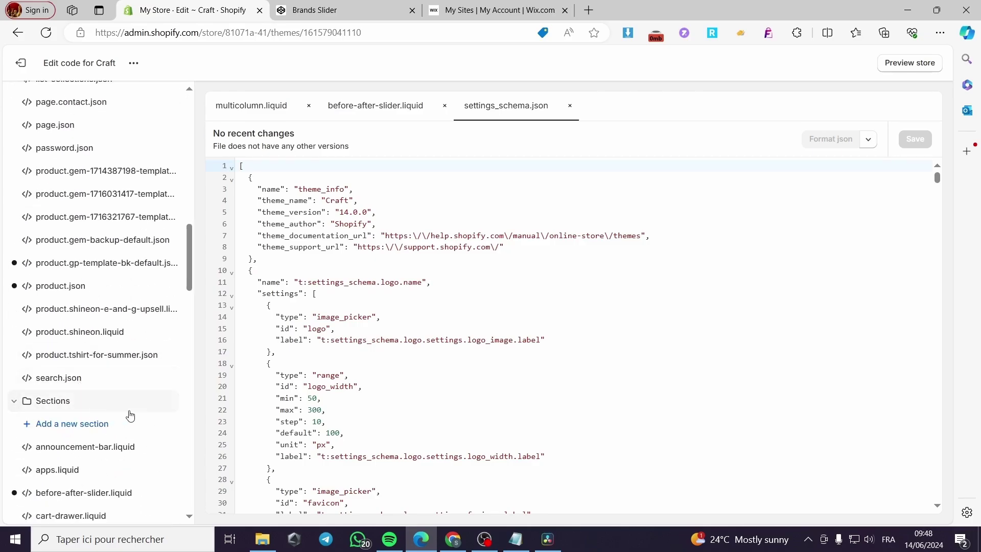
pyautogui.scroll(-4, 127, 411)
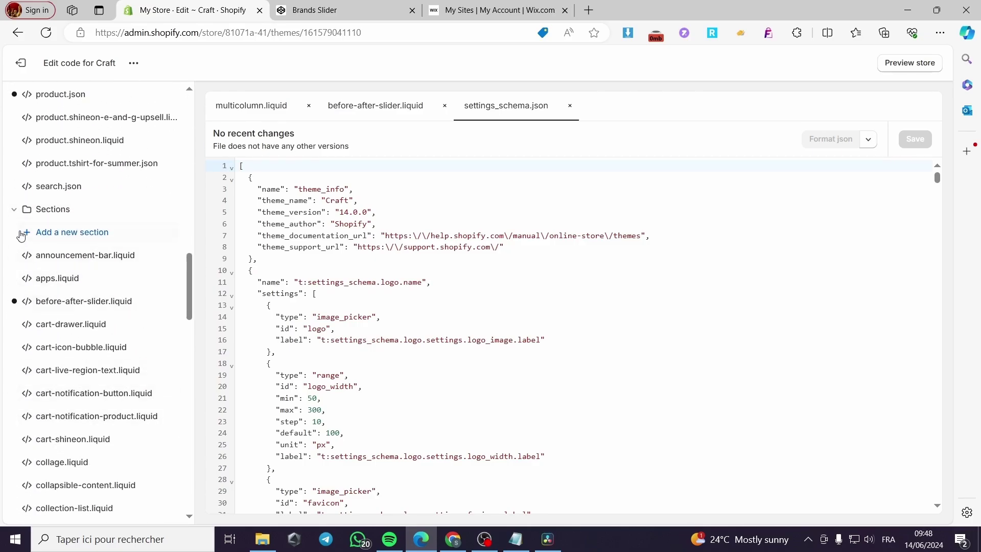
pyautogui.click(76, 232)
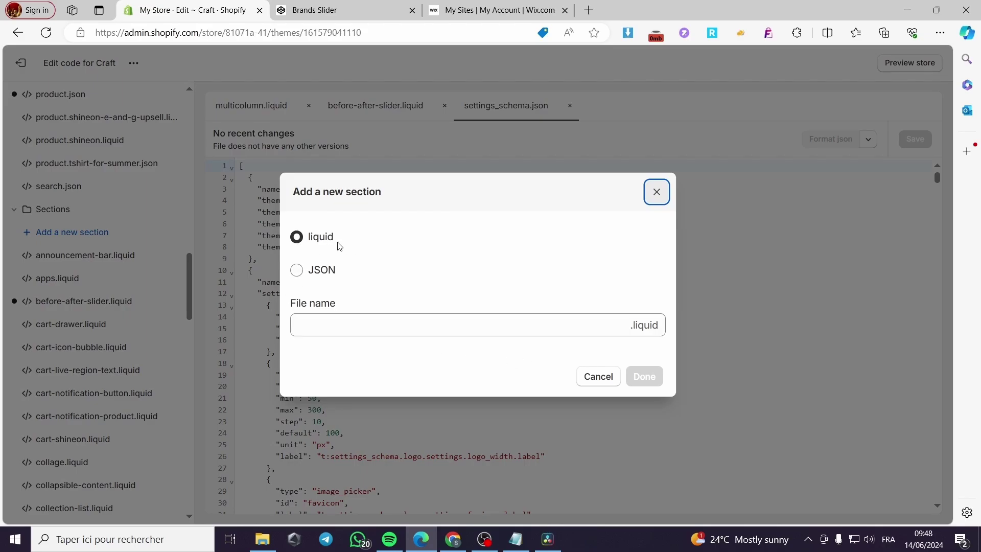
pyautogui.click(371, 330)
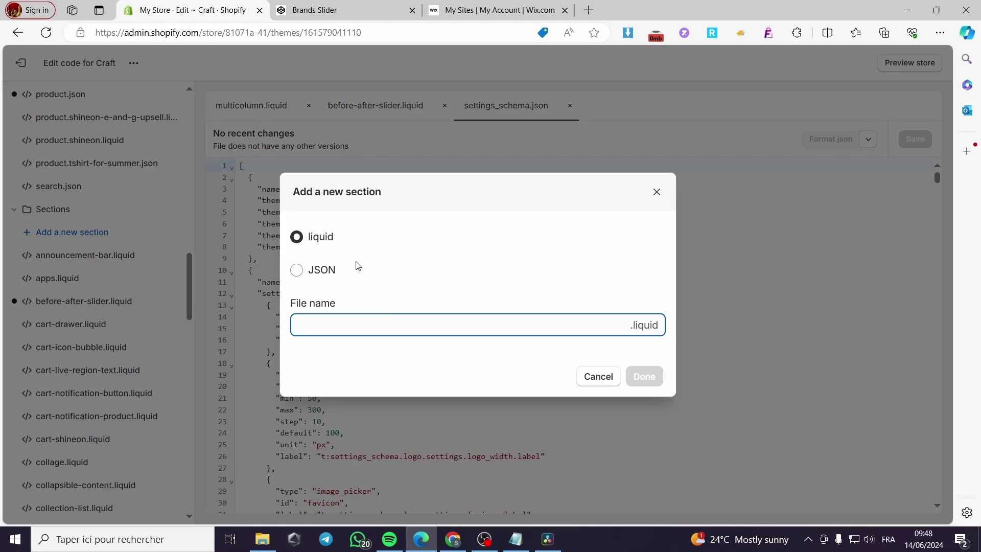
pyautogui.write('logo-slider')
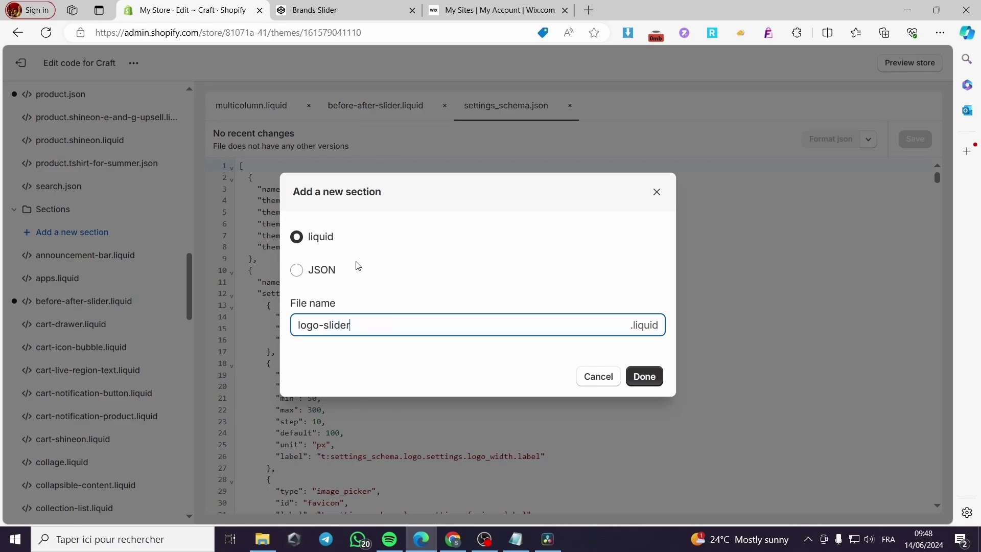
pyautogui.click(644, 377)
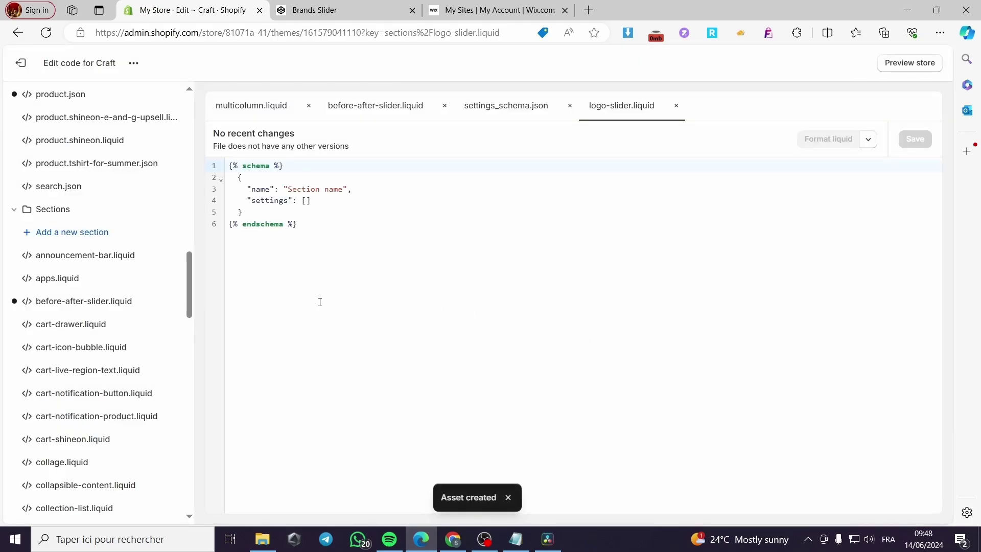
# Replace the default schema code in logo-slider.liquid with the full HTML code copied from the Brands Slider pen on CodePen
pyautogui.moveTo(415, 241); pyautogui.dragTo(190, 163)
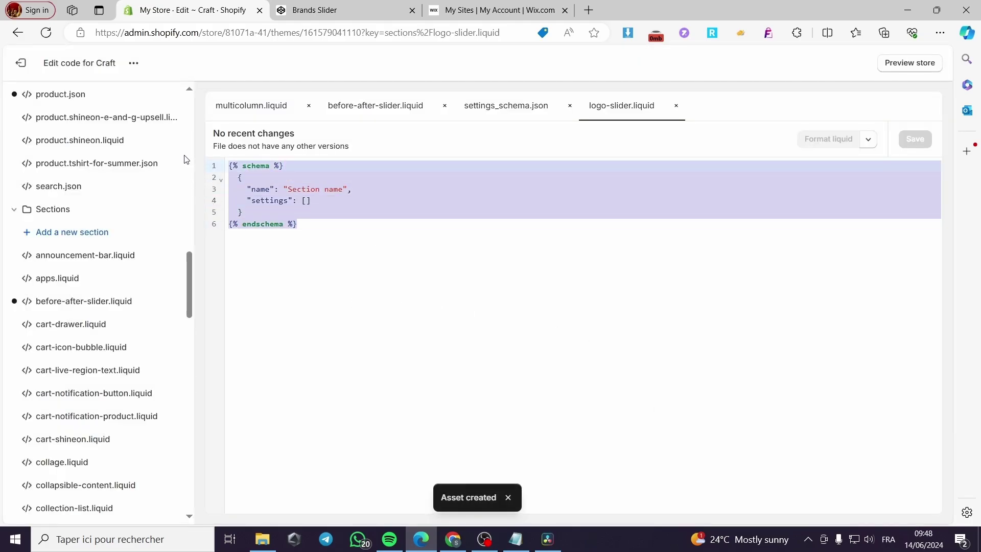
pyautogui.press('BackSpace')
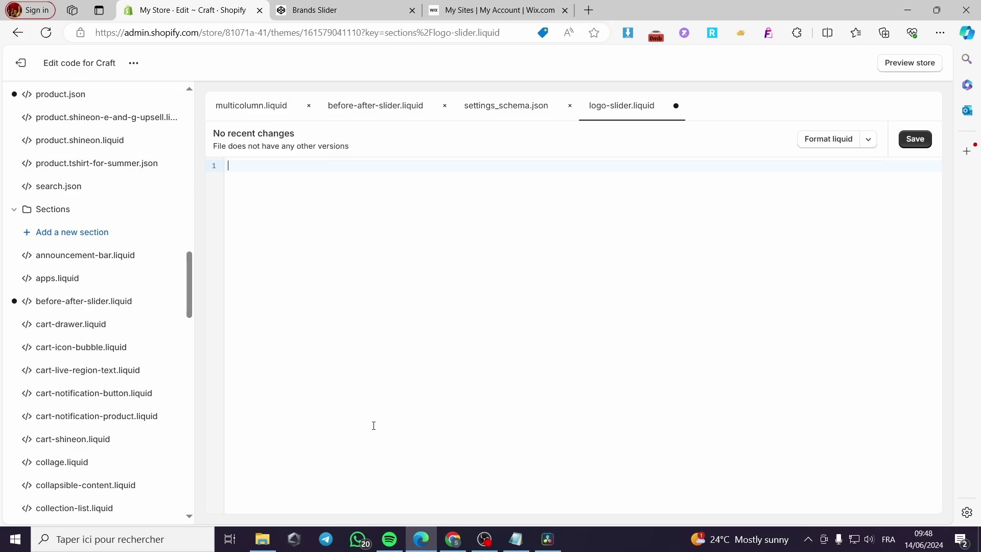
pyautogui.click(306, 7)
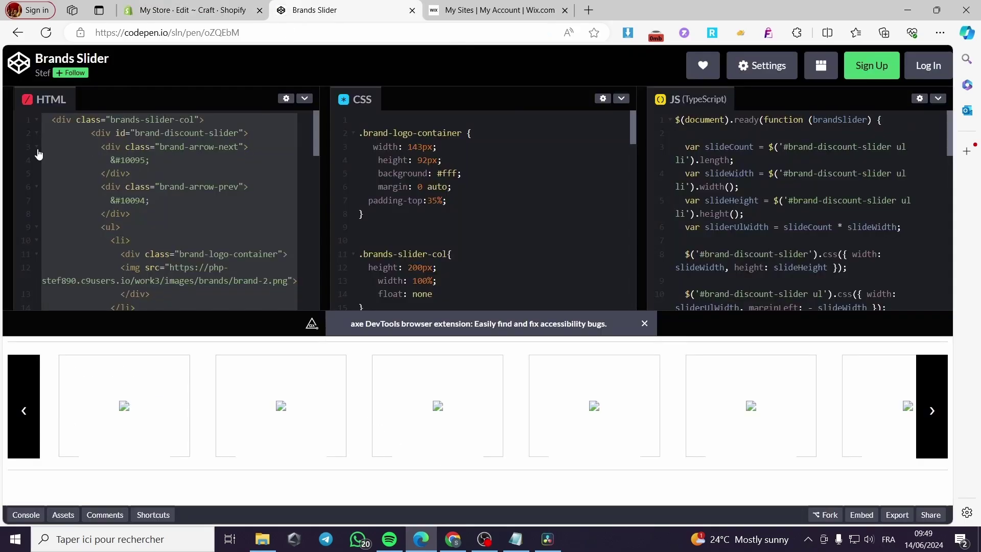
pyautogui.moveTo(52, 121); pyautogui.dragTo(232, 327)
pyautogui.rightClick(170, 208)
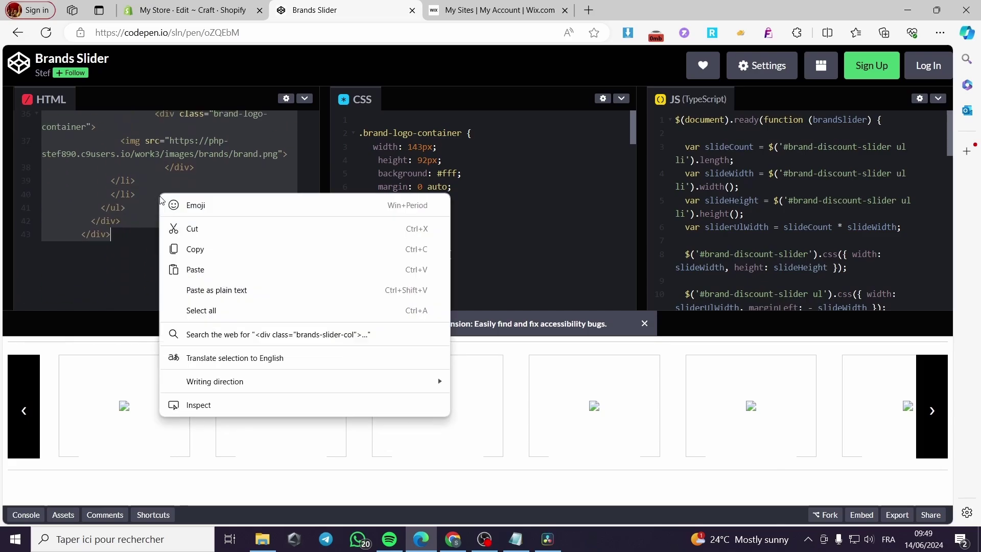
pyautogui.click(212, 252)
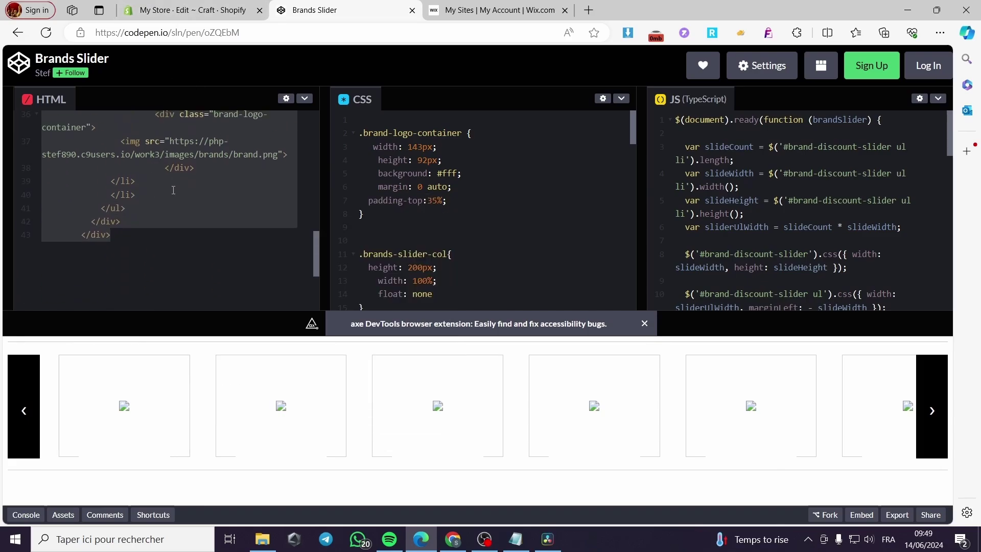
pyautogui.scroll(8, 49, 160)
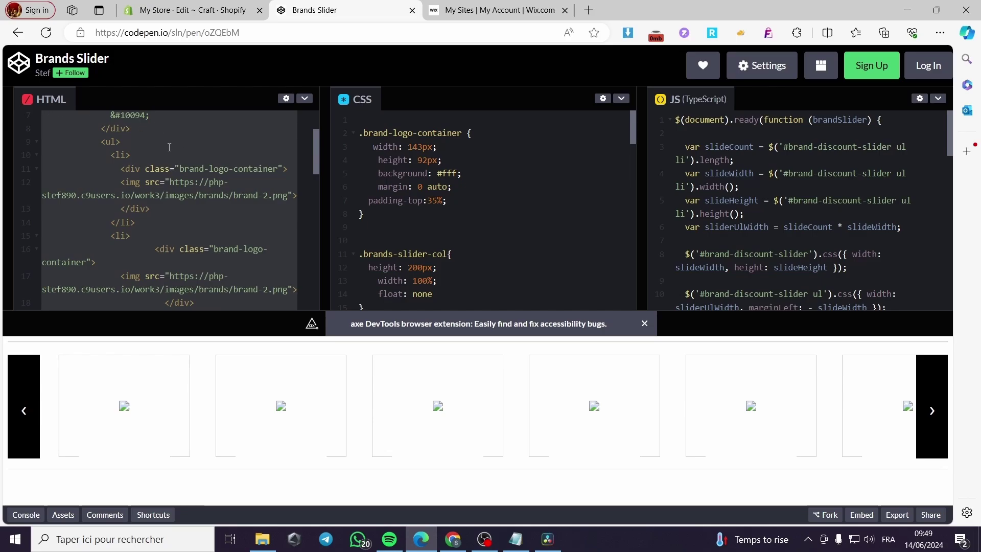
pyautogui.click(209, 4)
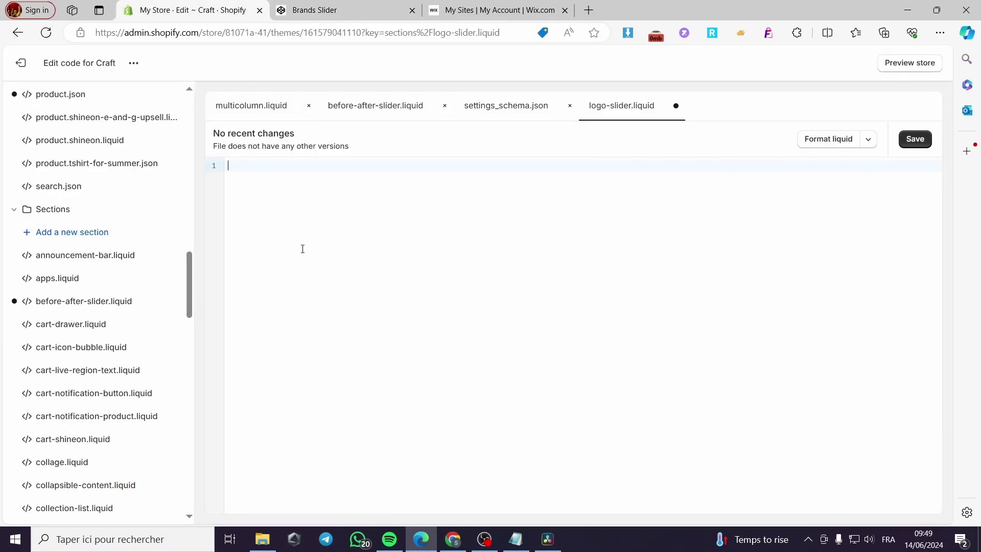
pyautogui.hotkey('ctrl', 'v')
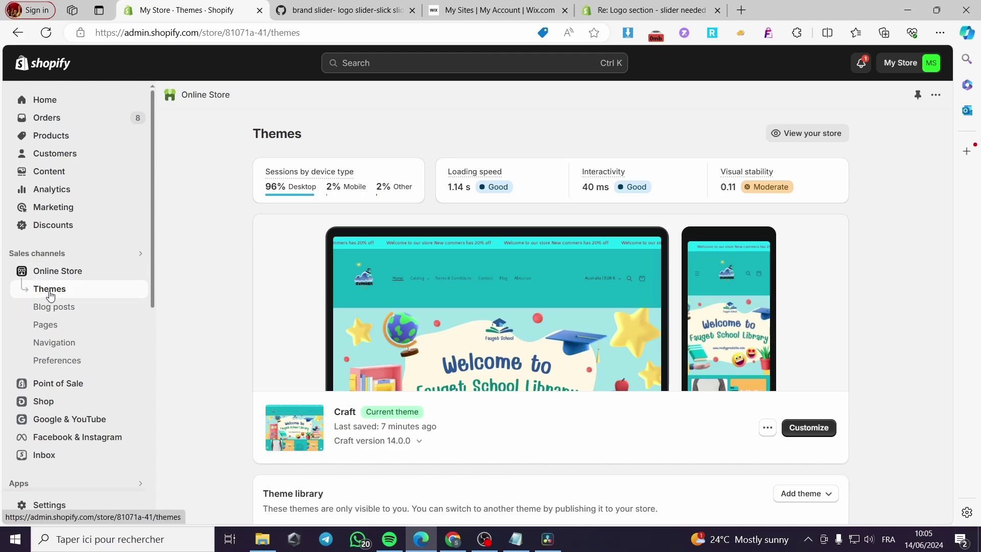
# Open the Craft theme for customization and look through the home page preview
pyautogui.scroll(-3, 806, 372)
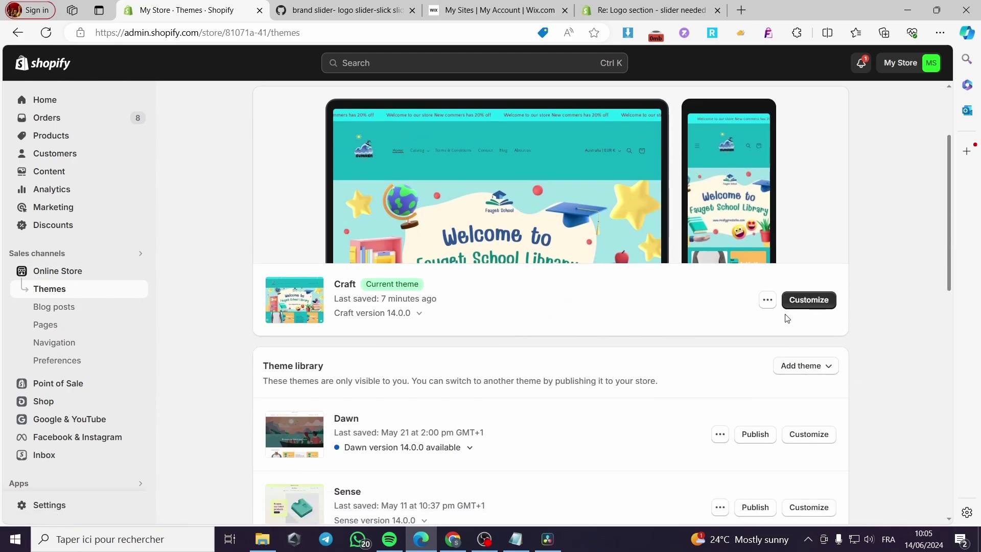
pyautogui.click(816, 304)
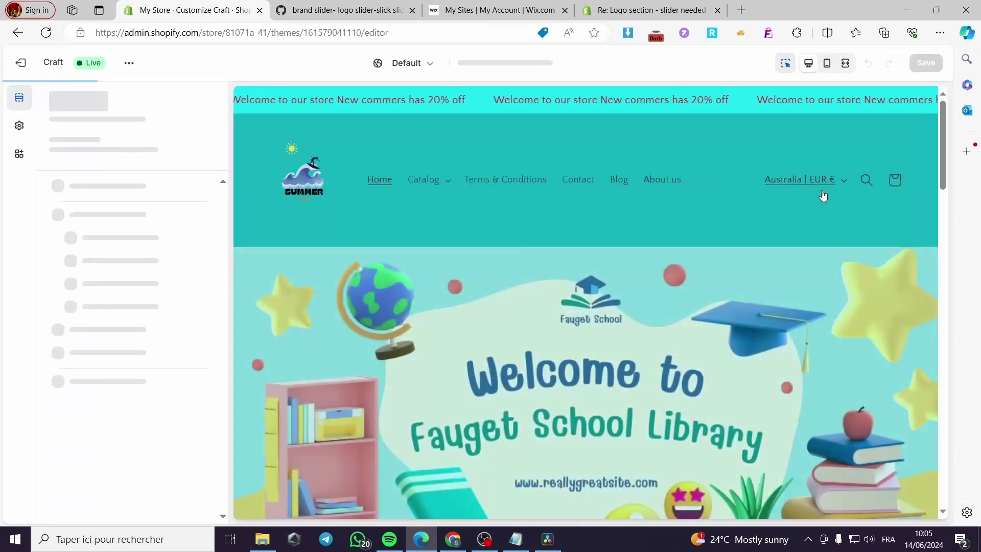
pyautogui.scroll(-8, 806, 299)
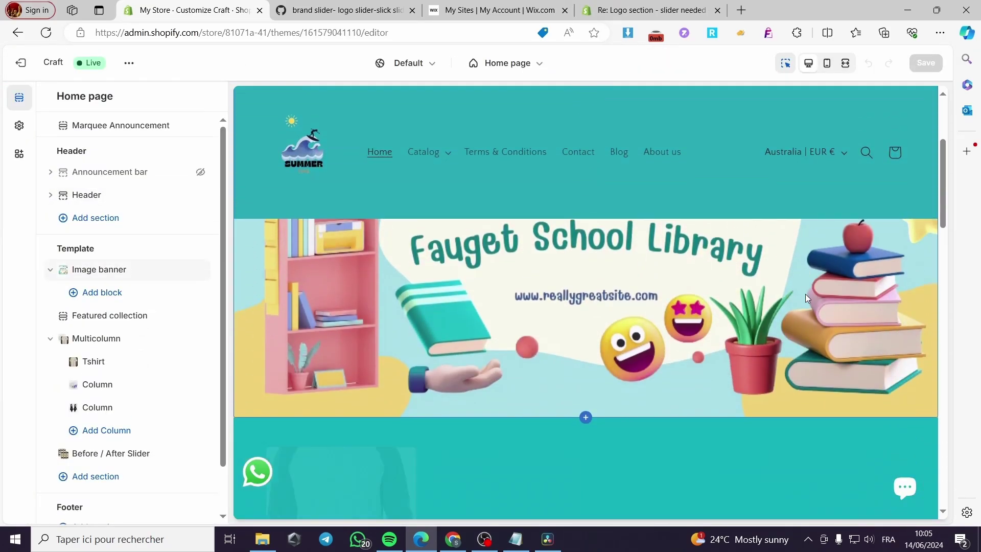
pyautogui.scroll(-1, 770, 349)
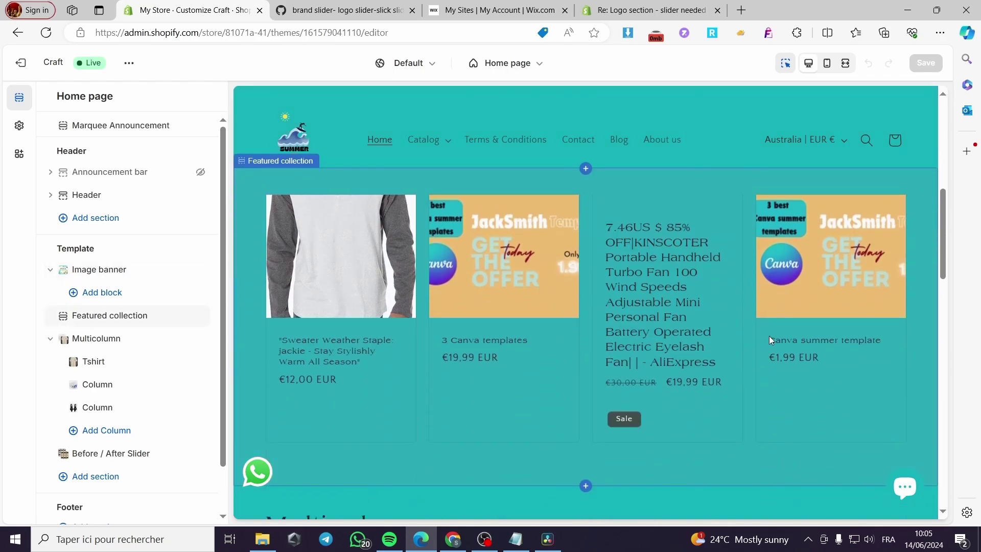
pyautogui.scroll(-8, 734, 344)
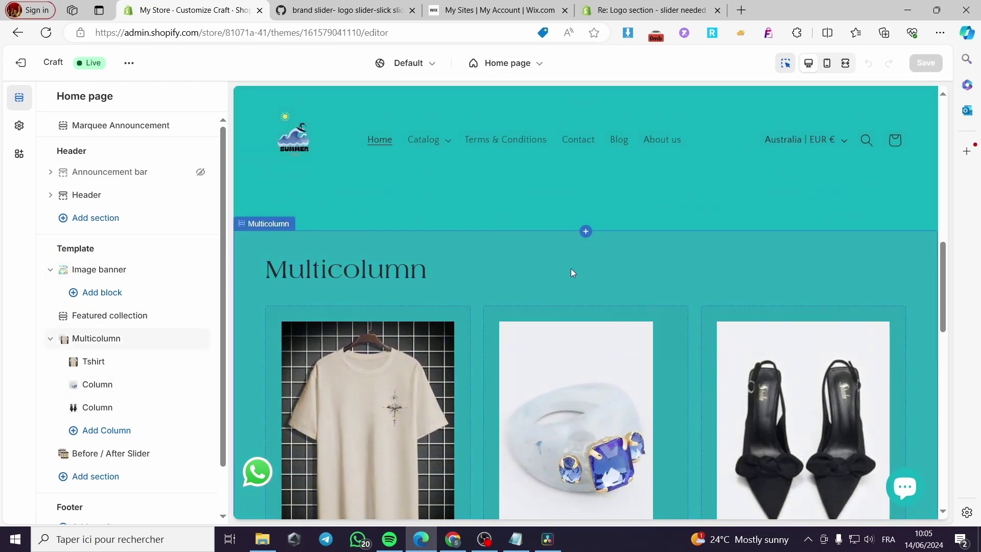
pyautogui.scroll(15, 695, 315)
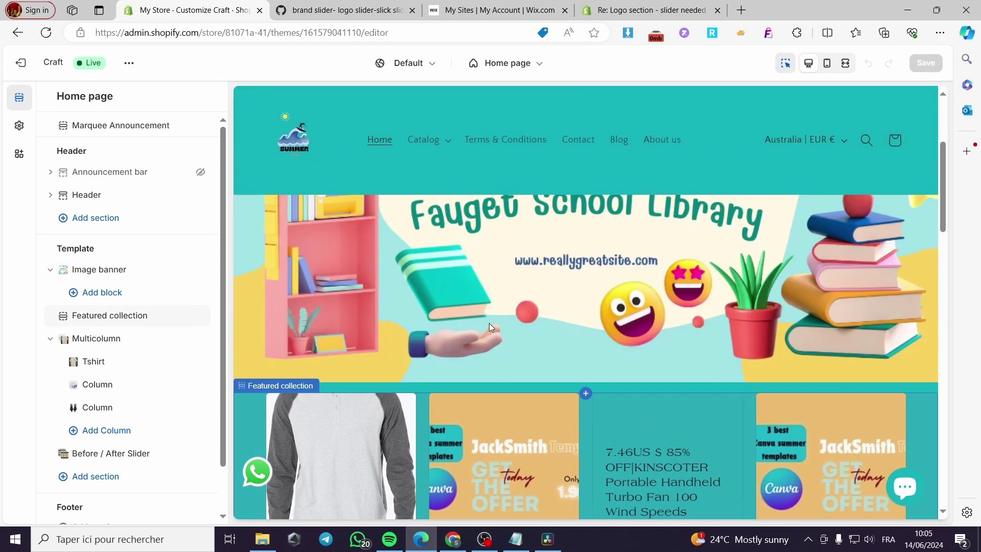
pyautogui.scroll(-4, 371, 299)
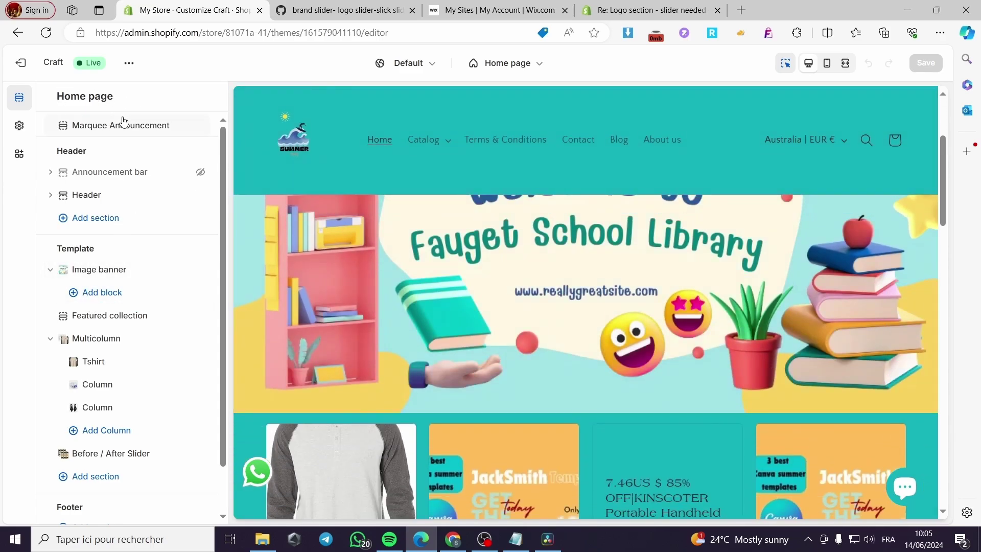
# Add a Brand Logo section to the home page template below the Before / After Slider
pyautogui.scroll(-1, 192, 139)
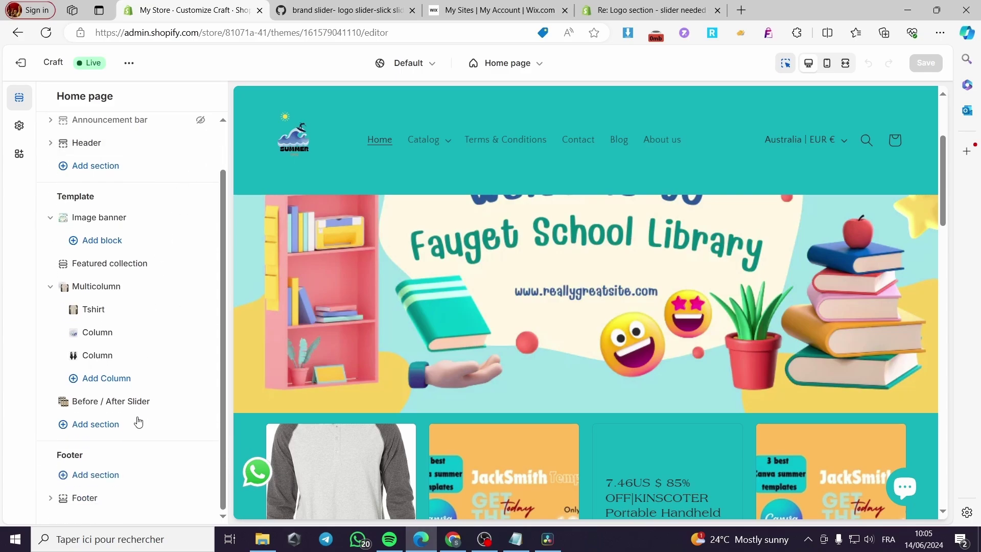
pyautogui.click(94, 425)
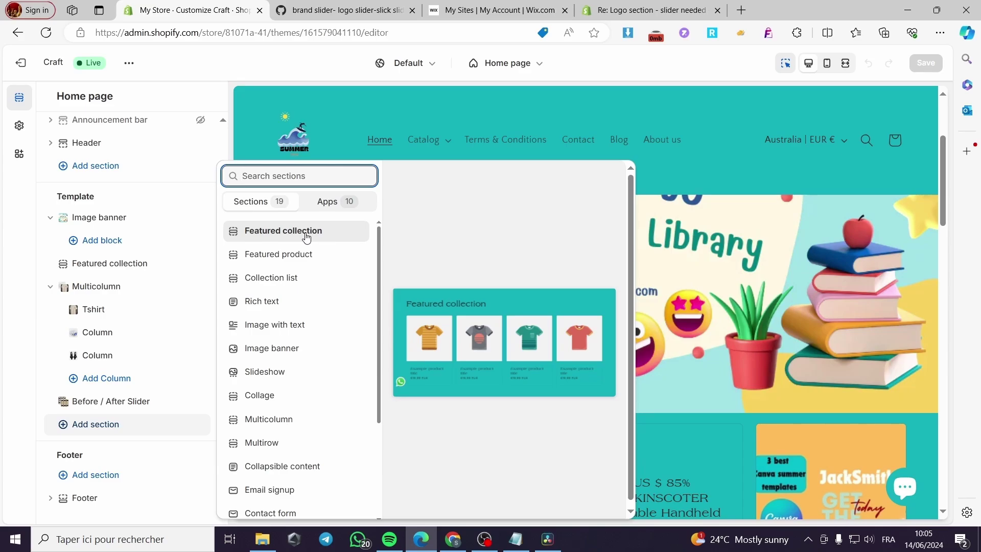
pyautogui.scroll(-3, 306, 238)
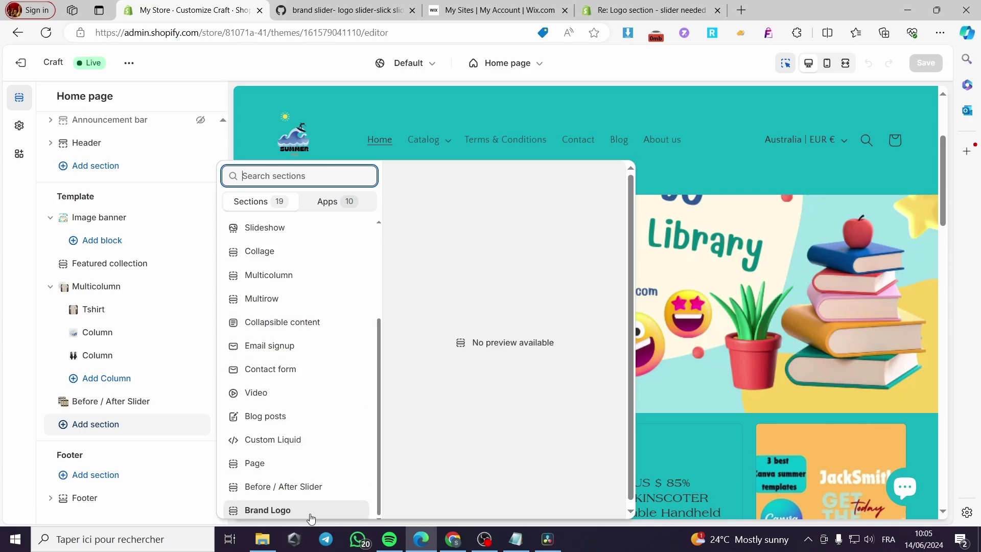
pyautogui.click(268, 509)
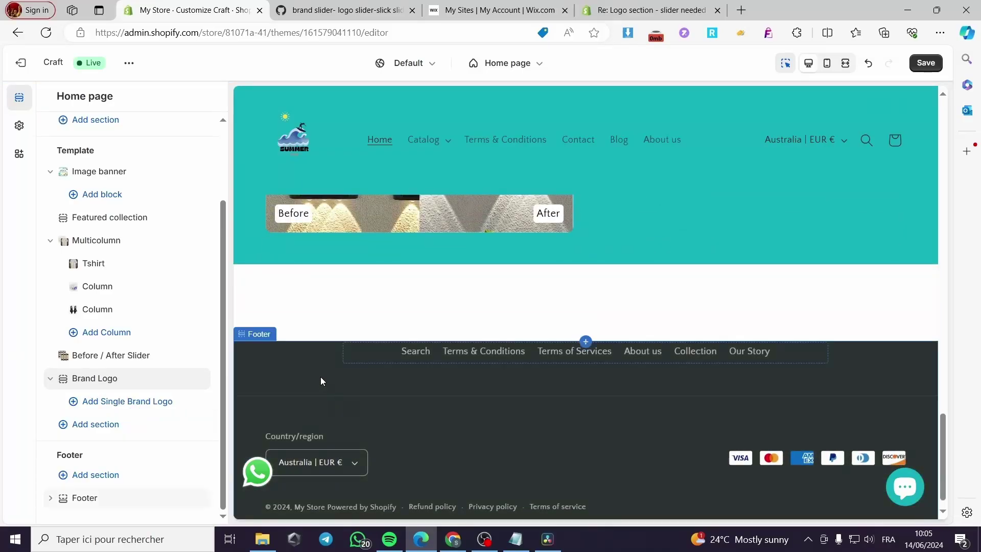
# Review the Brand Logo section's padding and background settings, and add a Single Brand Logo block to the section
pyautogui.click(510, 308)
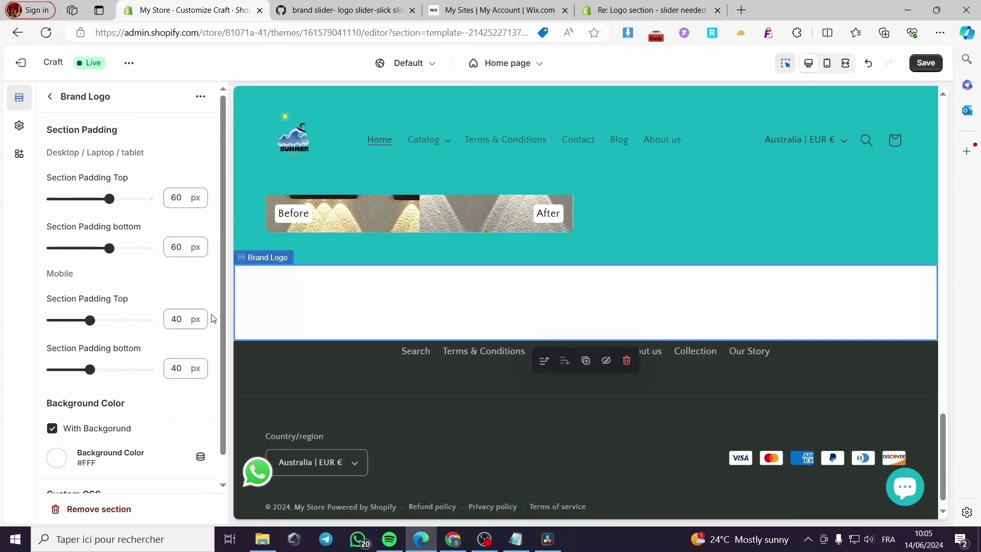
pyautogui.scroll(-1, 128, 309)
pyautogui.scroll(1, 140, 358)
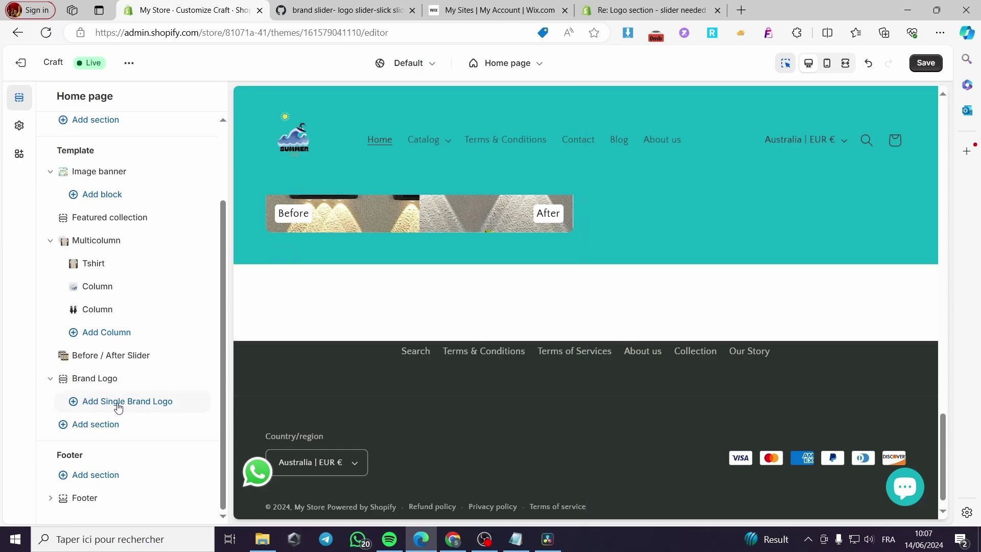
pyautogui.click(75, 403)
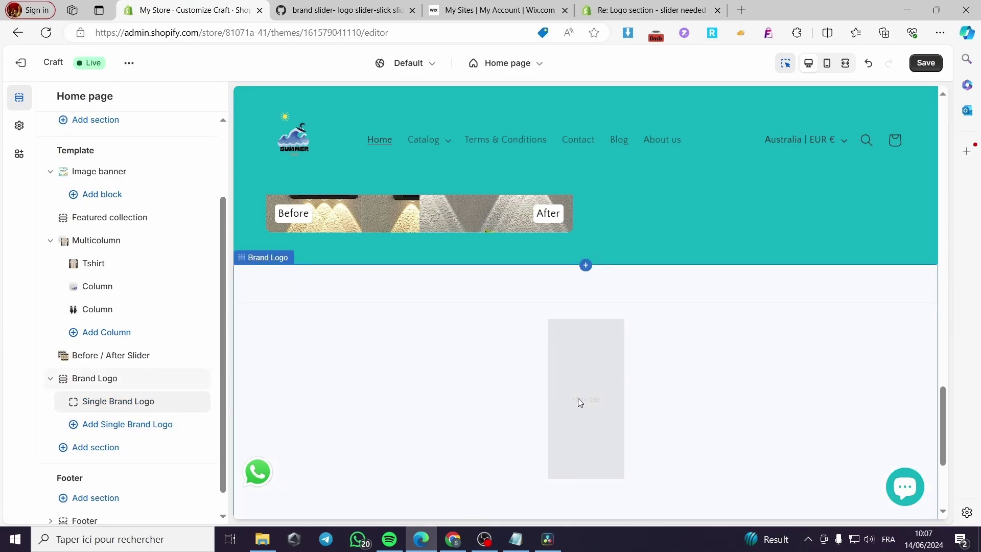
# Add three more Single Brand Logo blocks to the Brand Logo section
pyautogui.click(147, 430)
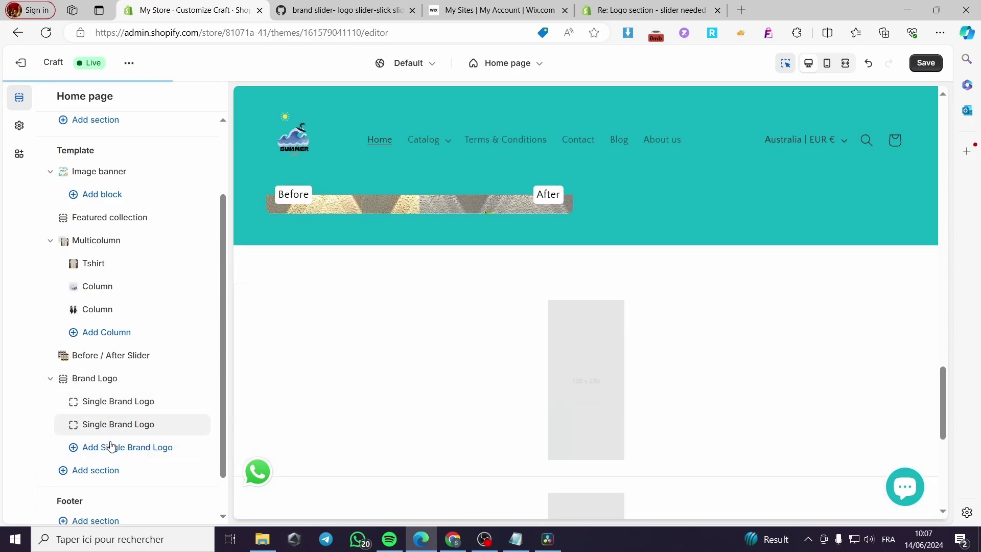
pyautogui.click(127, 446)
pyautogui.scroll(-1, 153, 439)
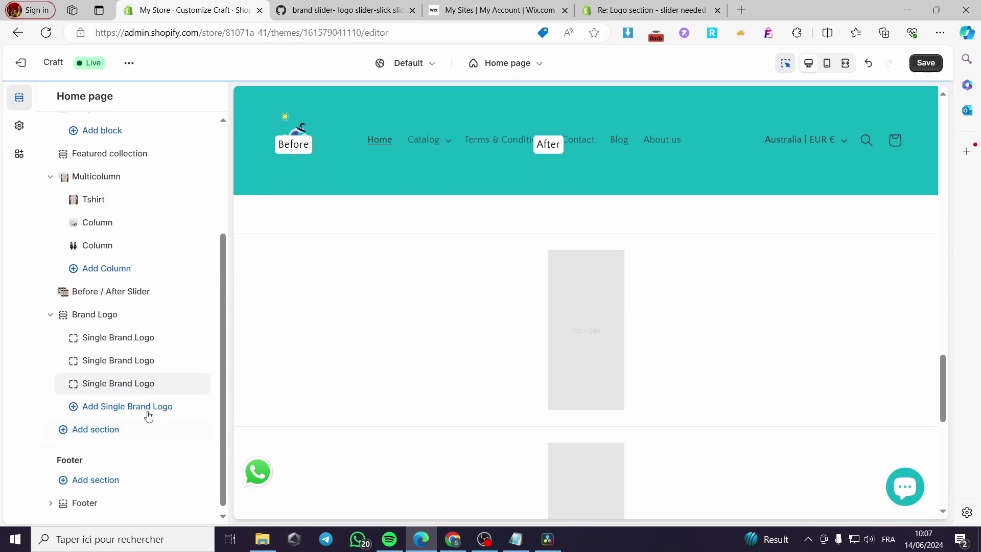
pyautogui.click(115, 407)
pyautogui.scroll(-3, 574, 432)
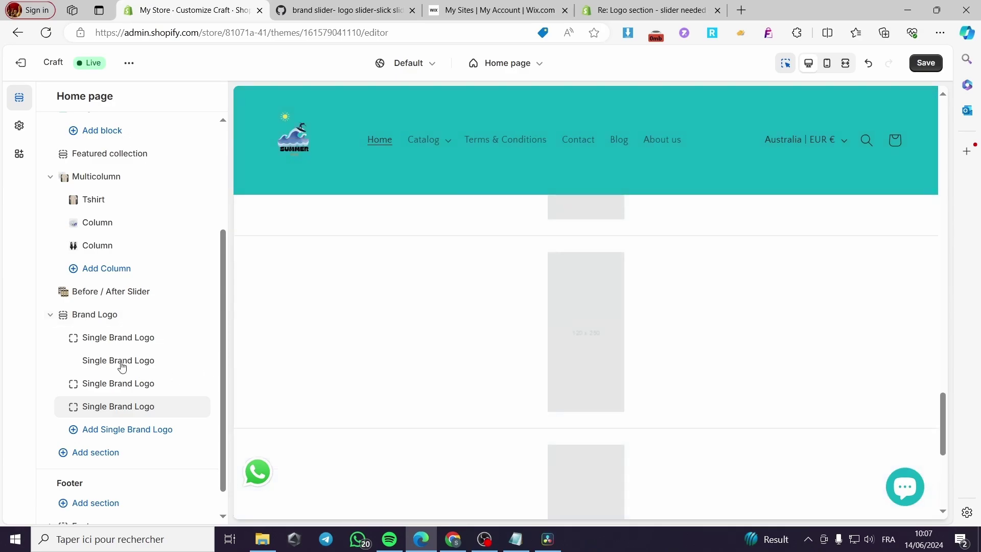
# Upload the adidas logo file pngegg (3) from the Downloads folder and set it as the first Single Brand Logo block's image
pyautogui.click(125, 338)
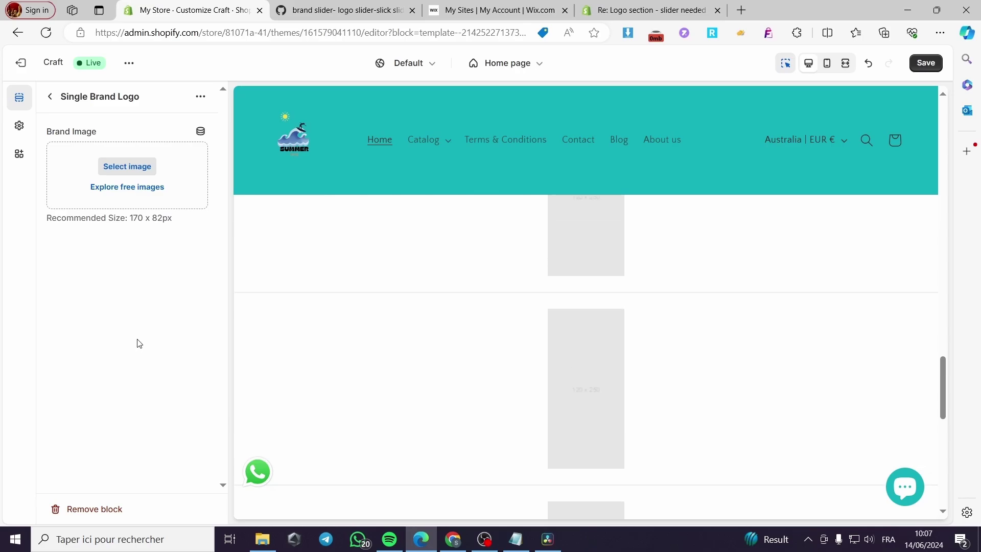
pyautogui.click(133, 167)
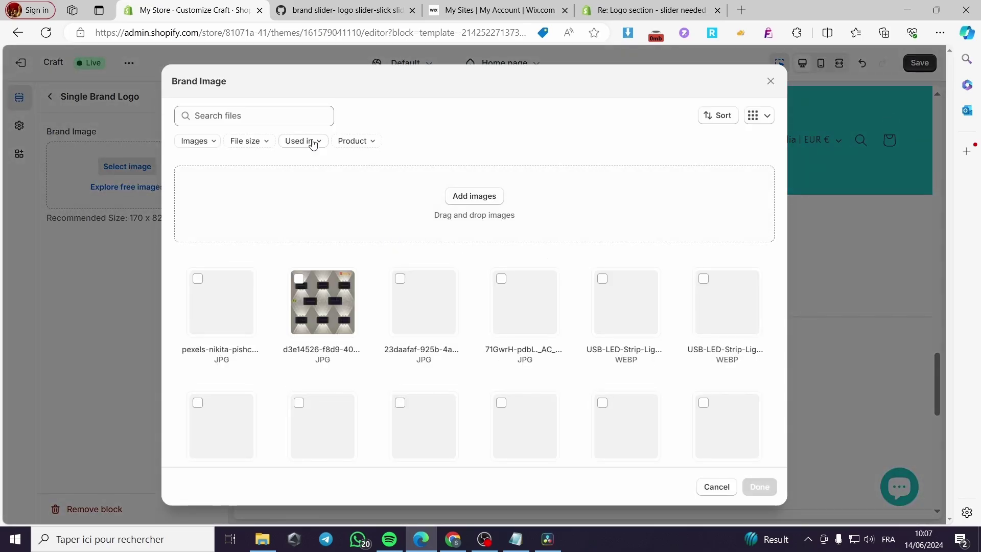
pyautogui.click(495, 202)
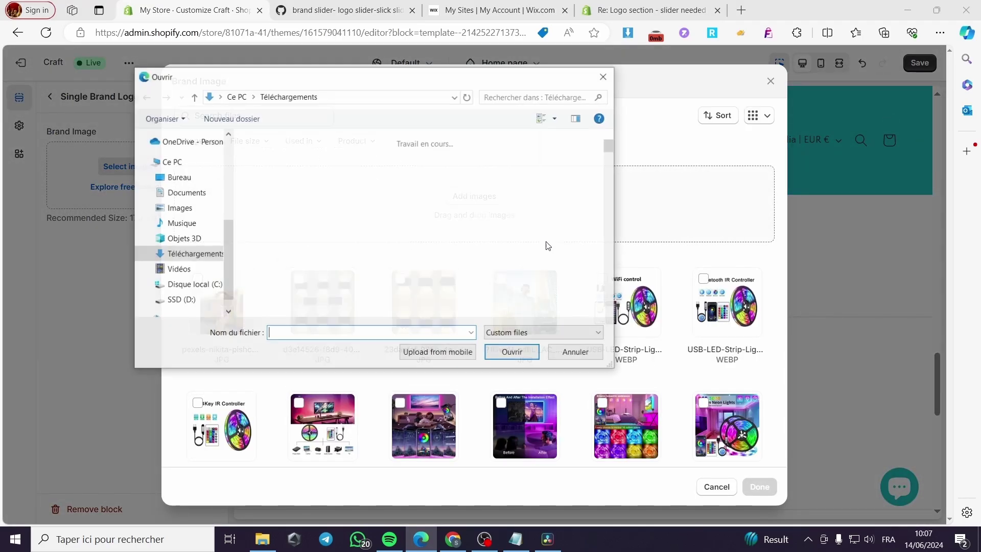
pyautogui.scroll(-5, 409, 253)
pyautogui.scroll(-10, 459, 235)
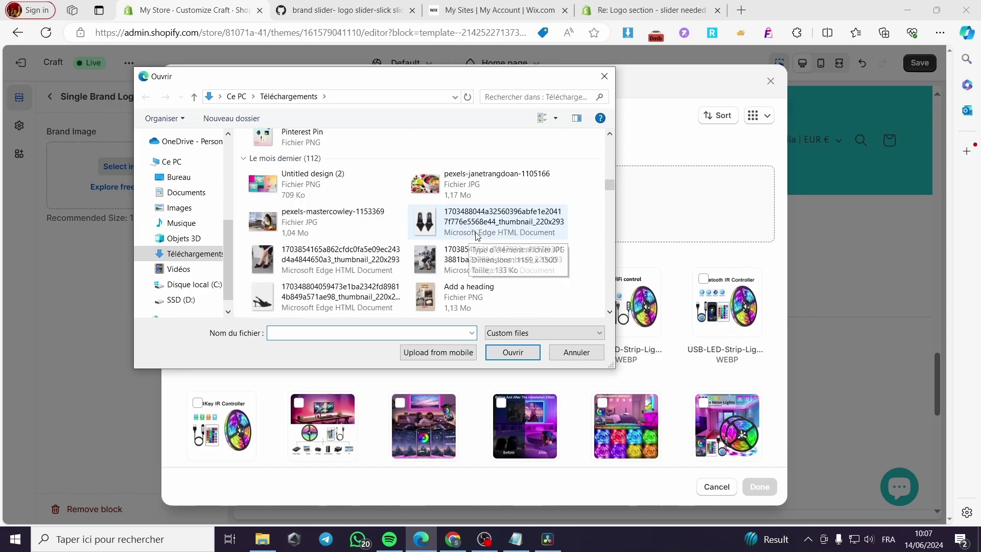
pyautogui.scroll(-8, 492, 236)
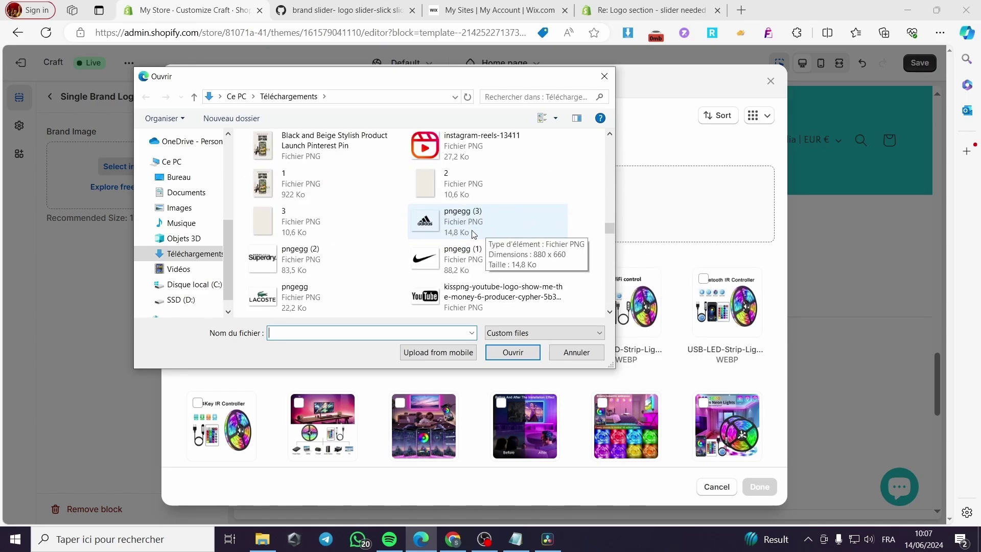
pyautogui.doubleClick(489, 233)
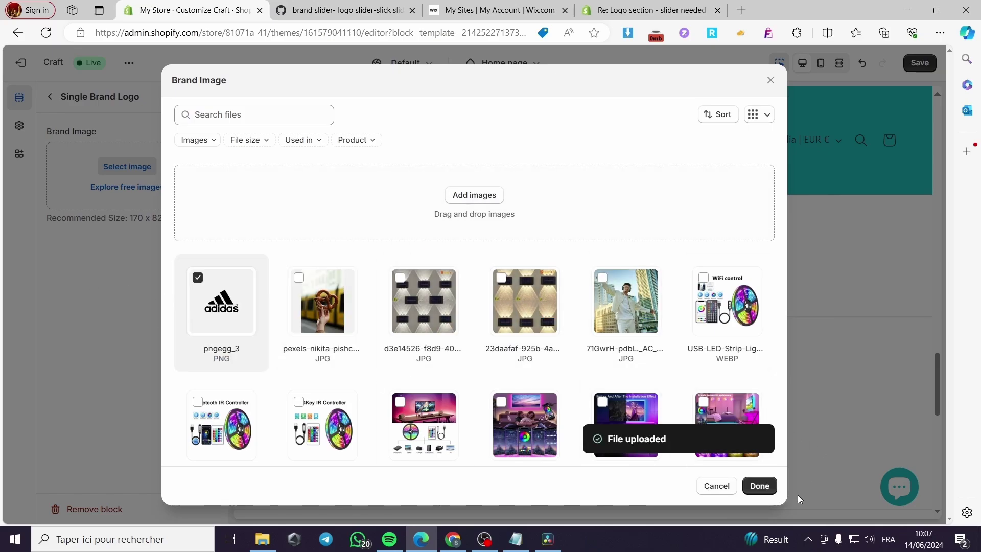
pyautogui.click(758, 486)
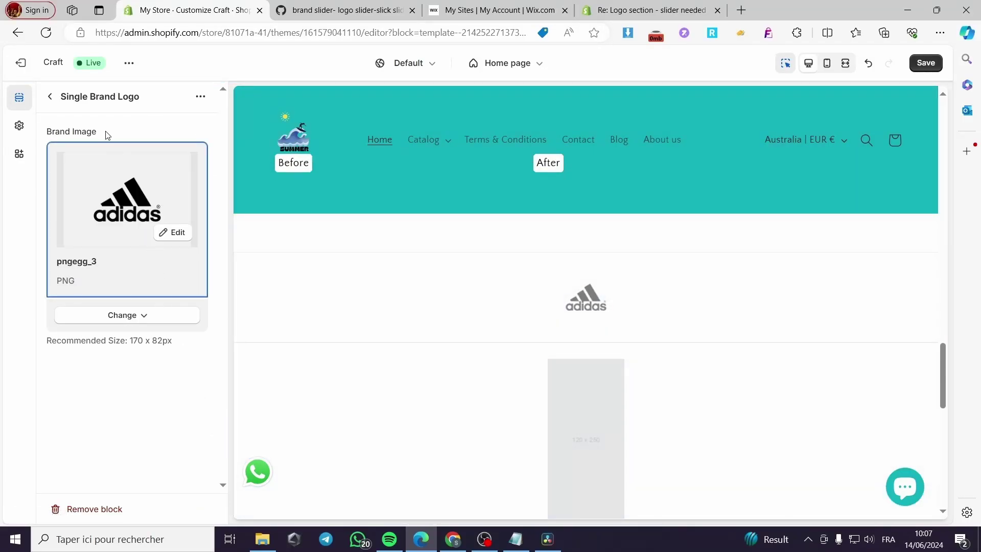
# Upload the kisspng YouTube logo PNG and set it as the second Single Brand Logo block's image
pyautogui.click(53, 98)
pyautogui.click(131, 361)
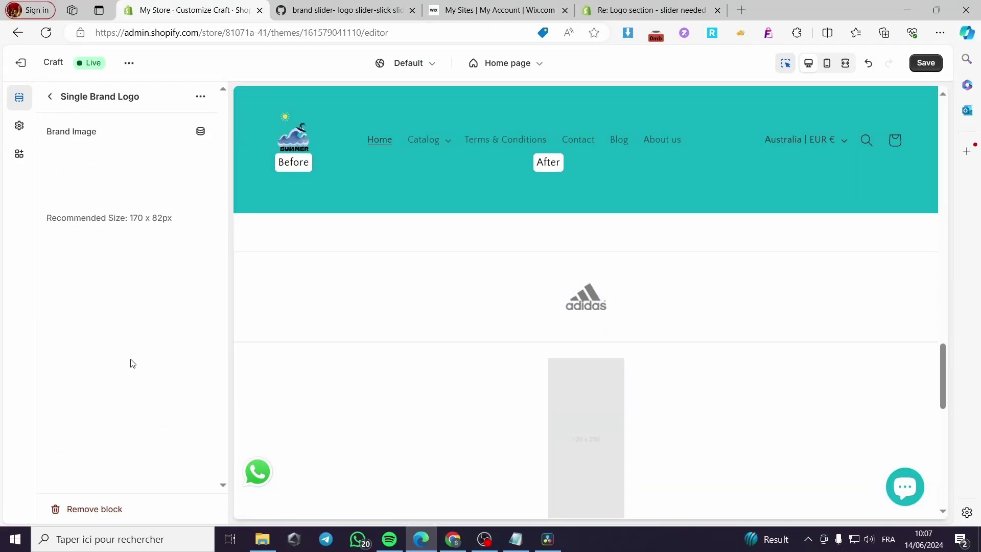
pyautogui.click(125, 171)
pyautogui.scroll(-3, 533, 323)
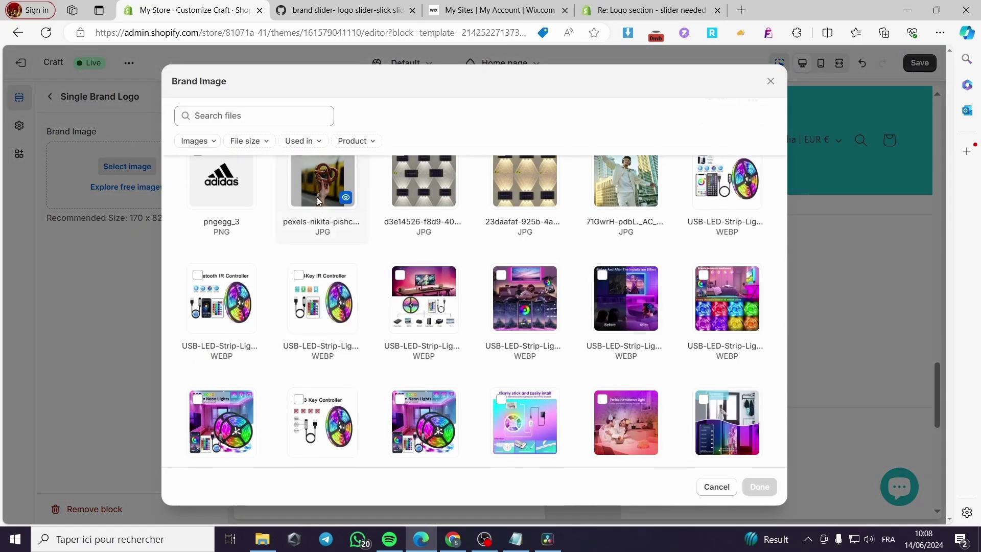
pyautogui.scroll(3, 572, 320)
pyautogui.click(471, 196)
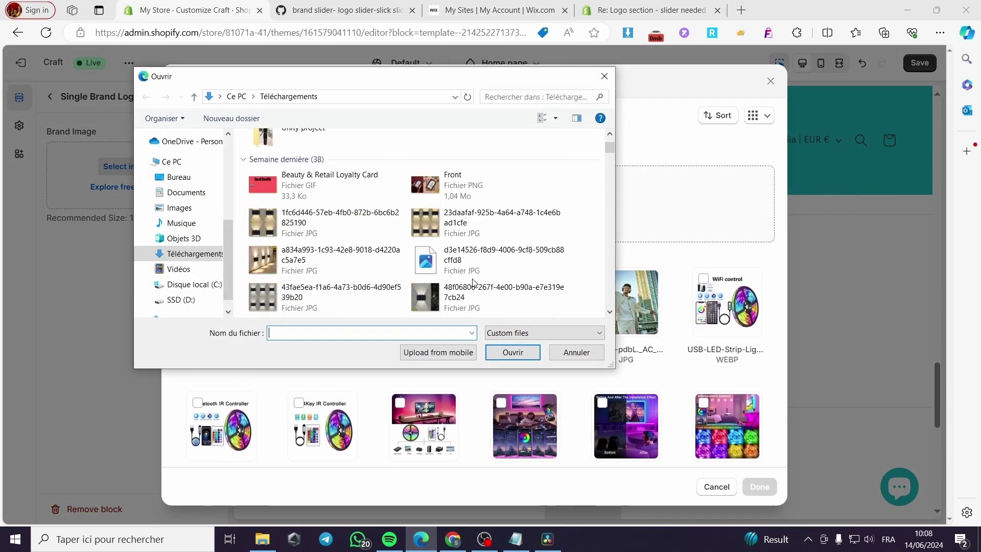
pyautogui.scroll(-10, 474, 284)
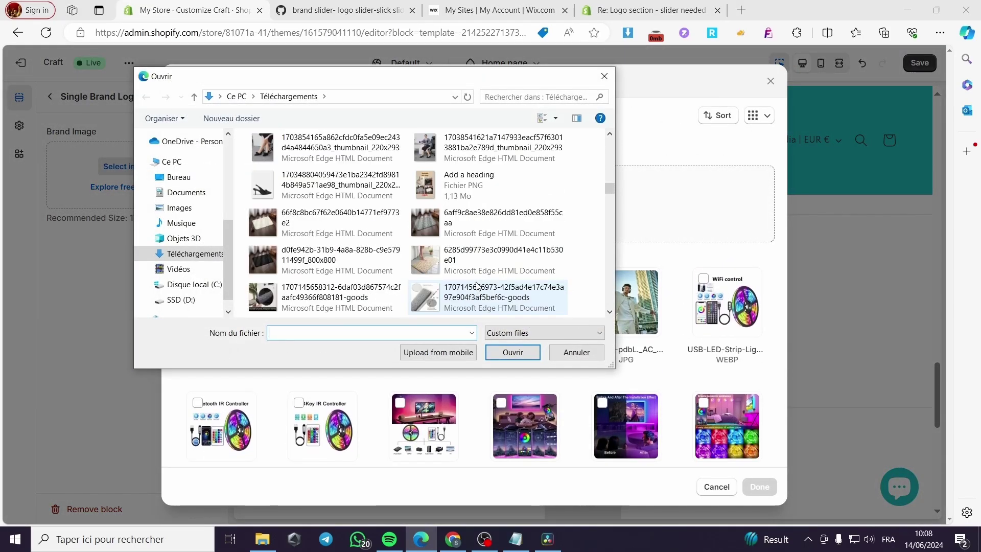
pyautogui.scroll(-10, 477, 286)
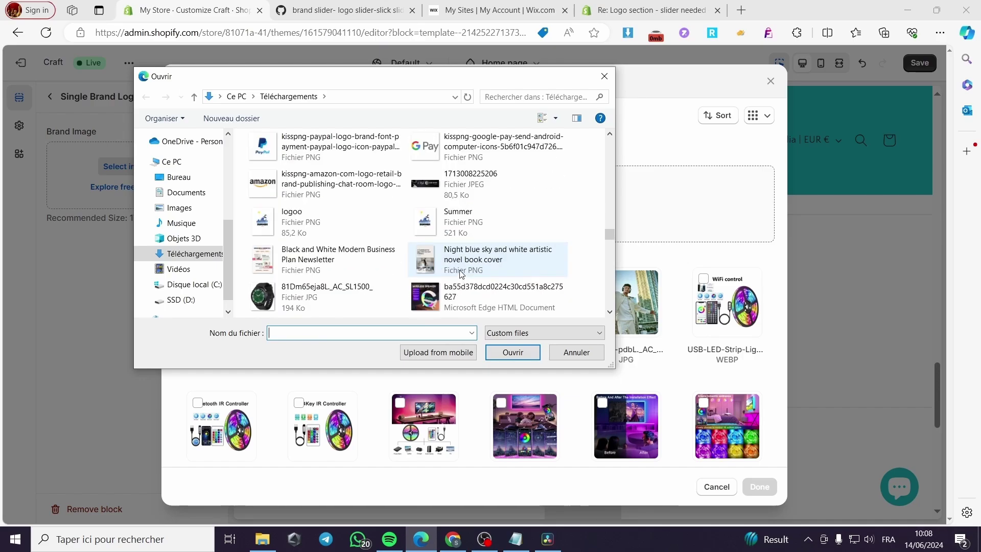
pyautogui.scroll(-5, 456, 269)
pyautogui.doubleClick(450, 291)
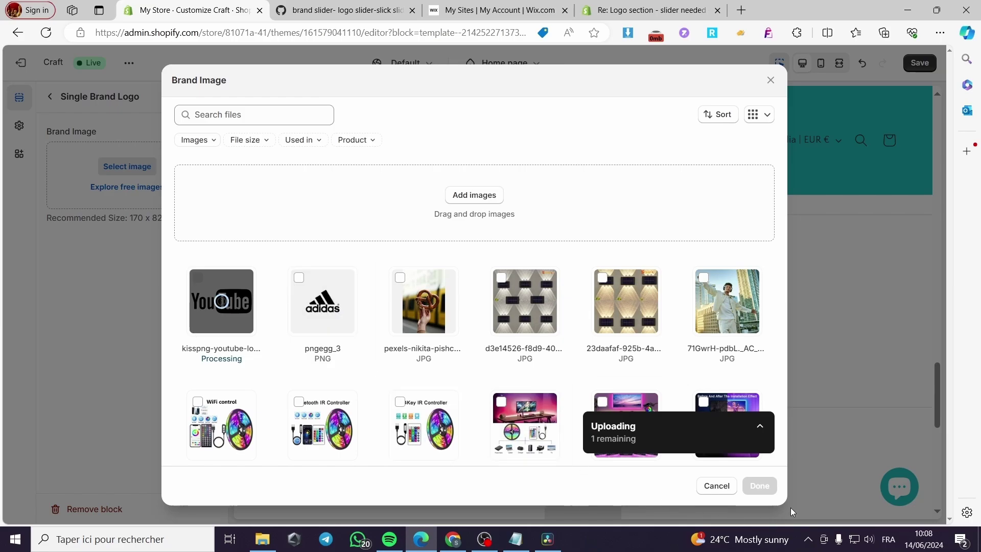
pyautogui.click(760, 488)
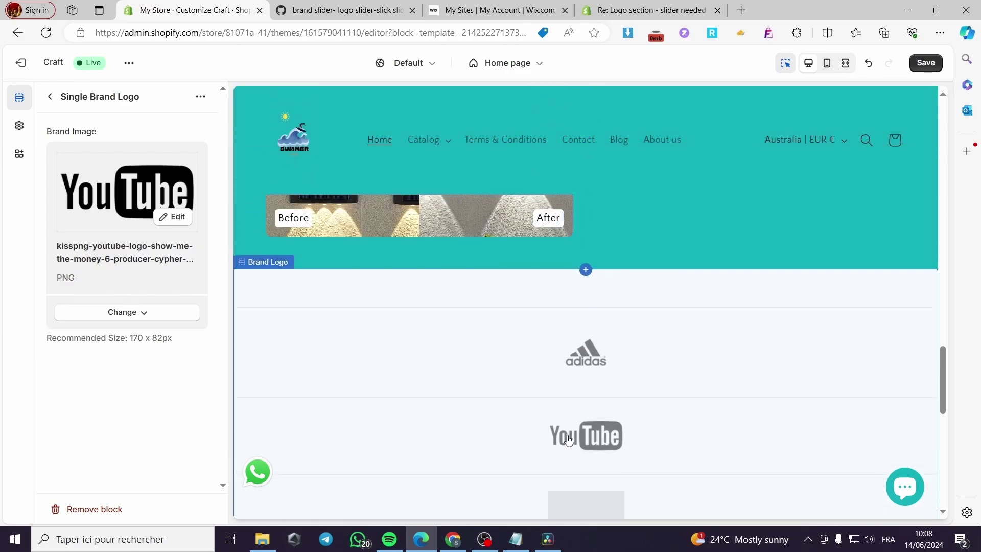
# Upload the Lacoste logo file pngegg and set it as the third Single Brand Logo block's image
pyautogui.click(51, 98)
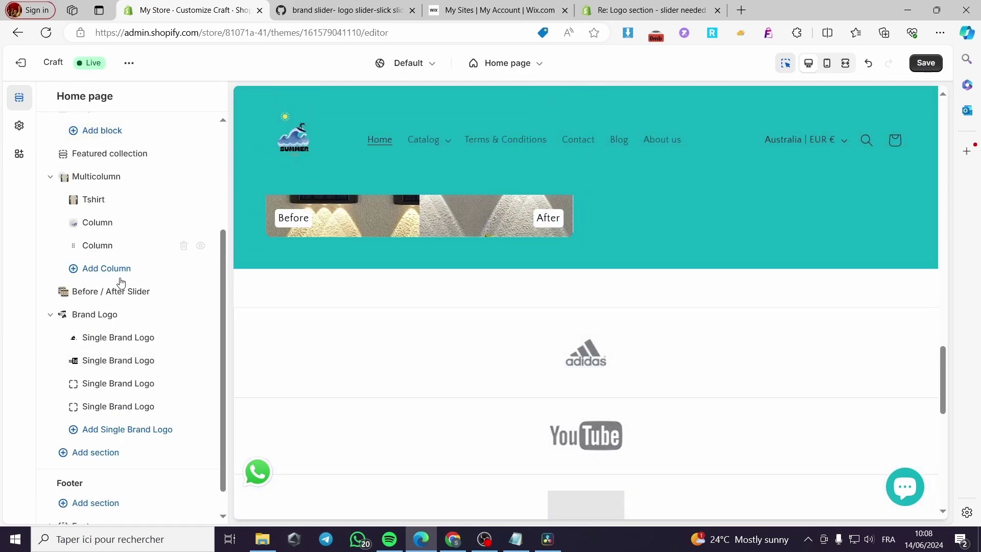
pyautogui.click(120, 382)
pyautogui.click(127, 166)
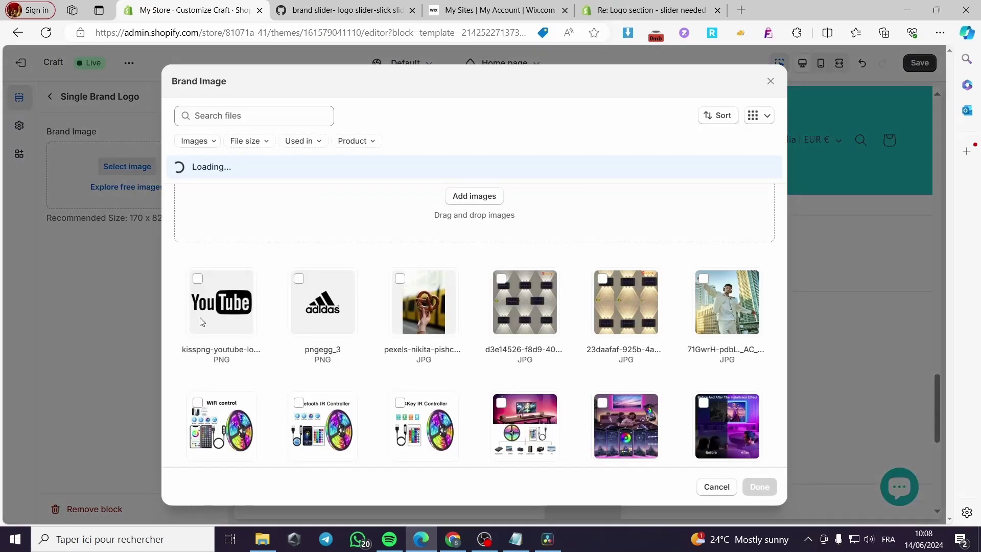
pyautogui.click(475, 195)
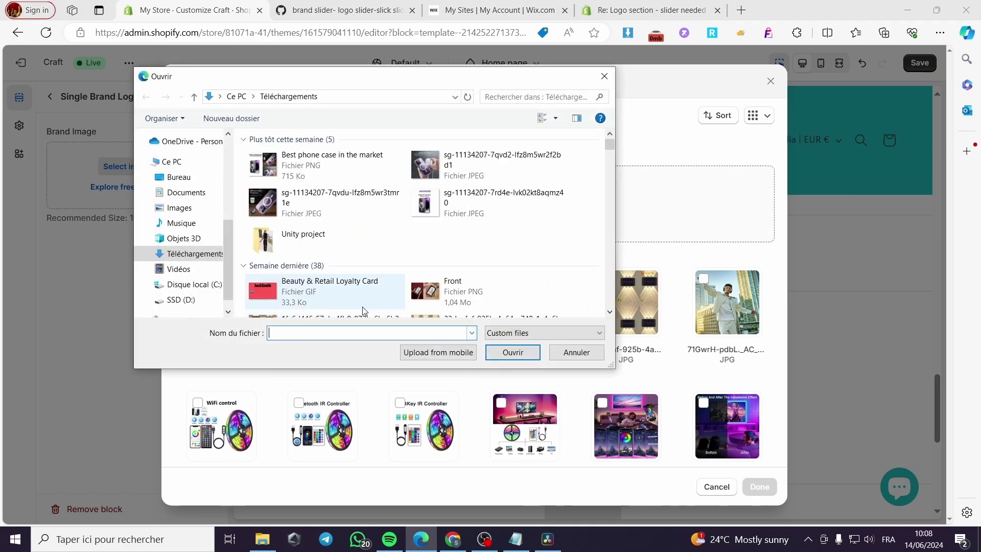
pyautogui.scroll(-10, 403, 255)
pyautogui.scroll(-15, 404, 267)
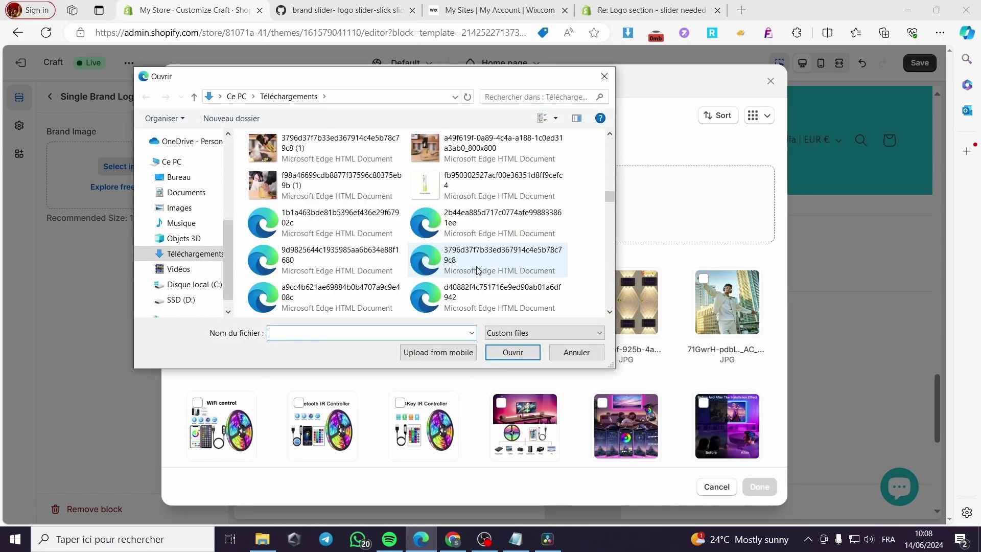
pyautogui.scroll(-8, 493, 271)
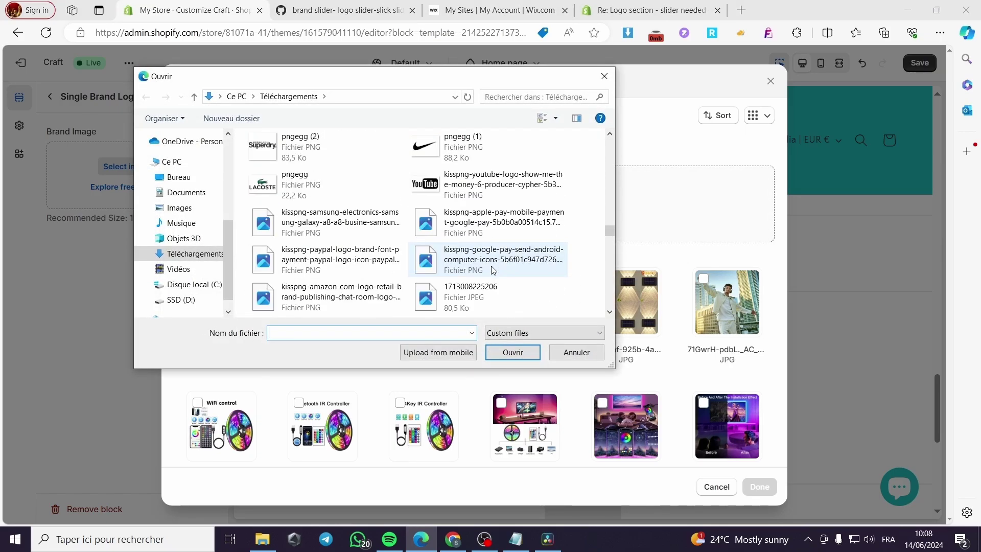
pyautogui.doubleClick(301, 175)
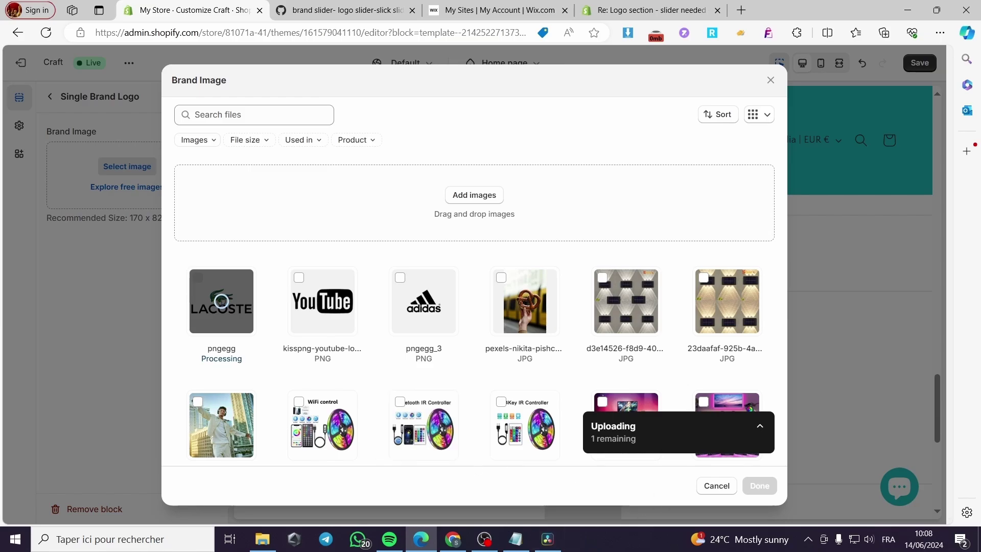
pyautogui.click(759, 486)
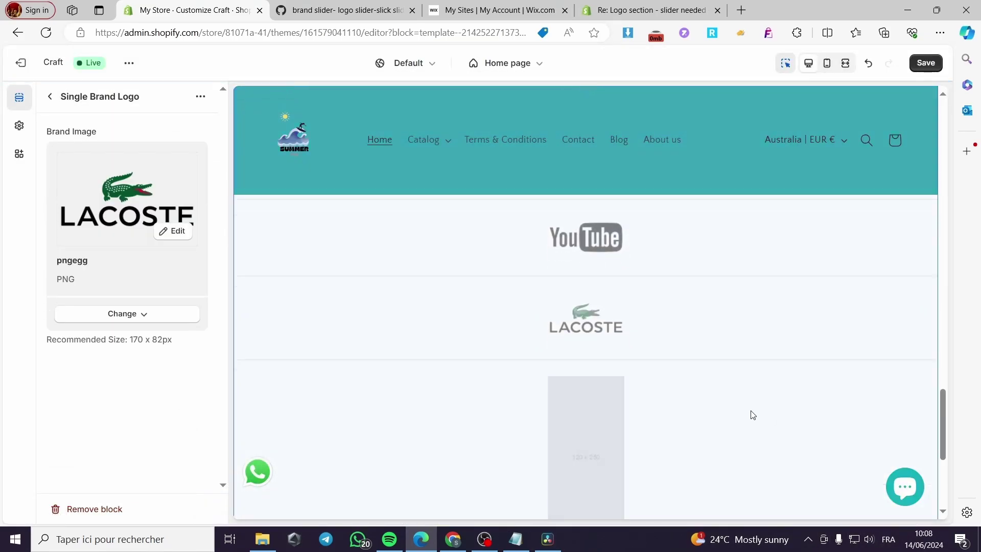
pyautogui.scroll(-3, 662, 404)
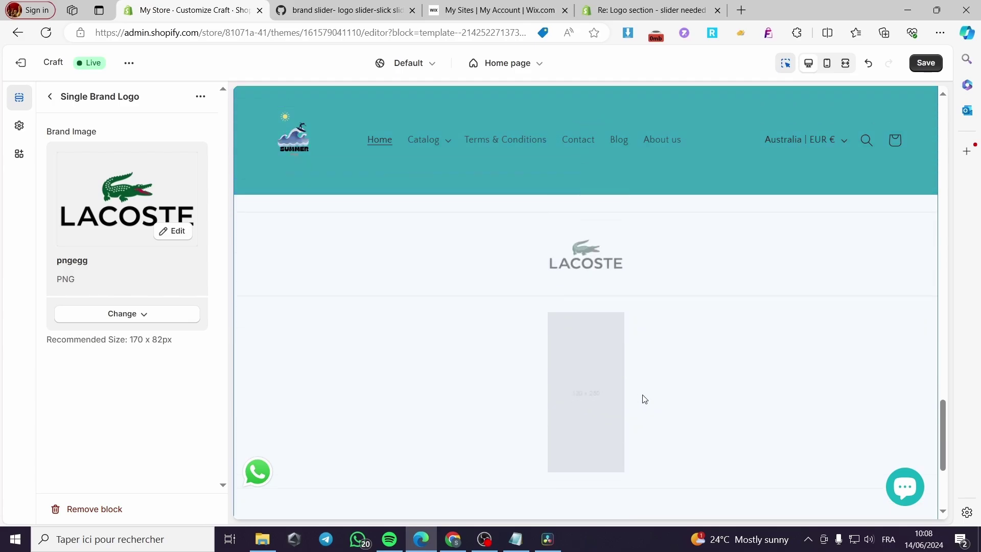
pyautogui.click(587, 336)
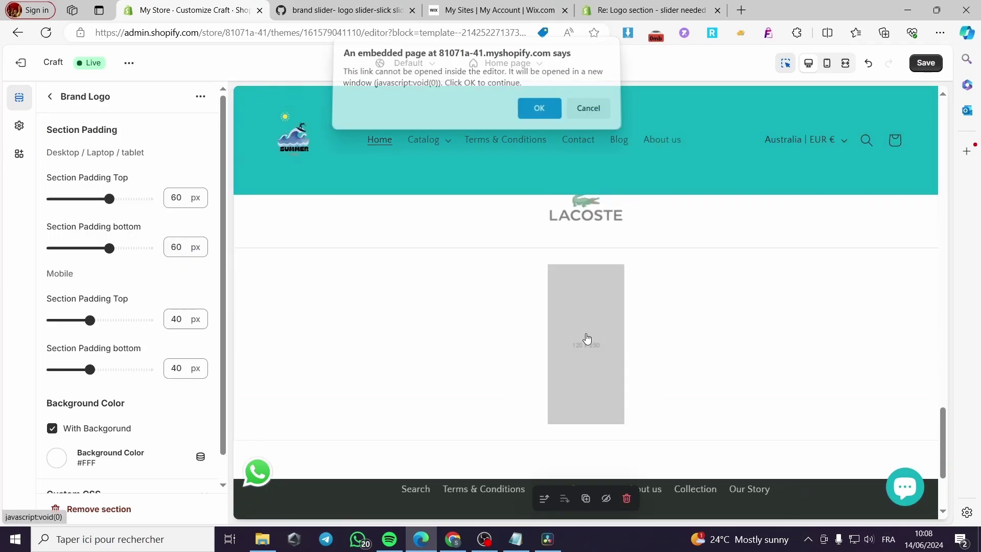
pyautogui.press('Escape')
# Upload the Superdry logo file pngegg (2) from the Downloads folder and set it as the fourth Single Brand Logo block's image
pyautogui.click(49, 96)
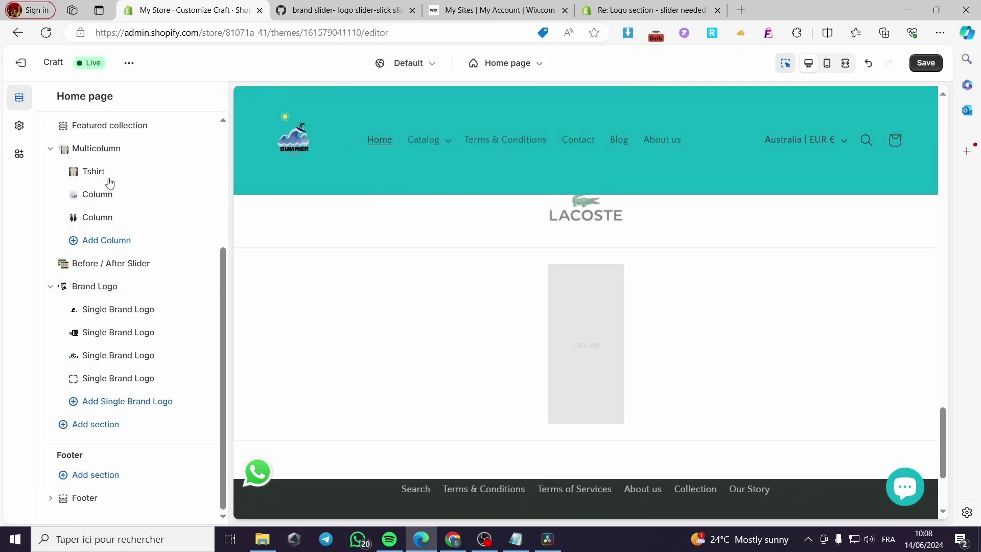
pyautogui.click(118, 360)
pyautogui.click(137, 171)
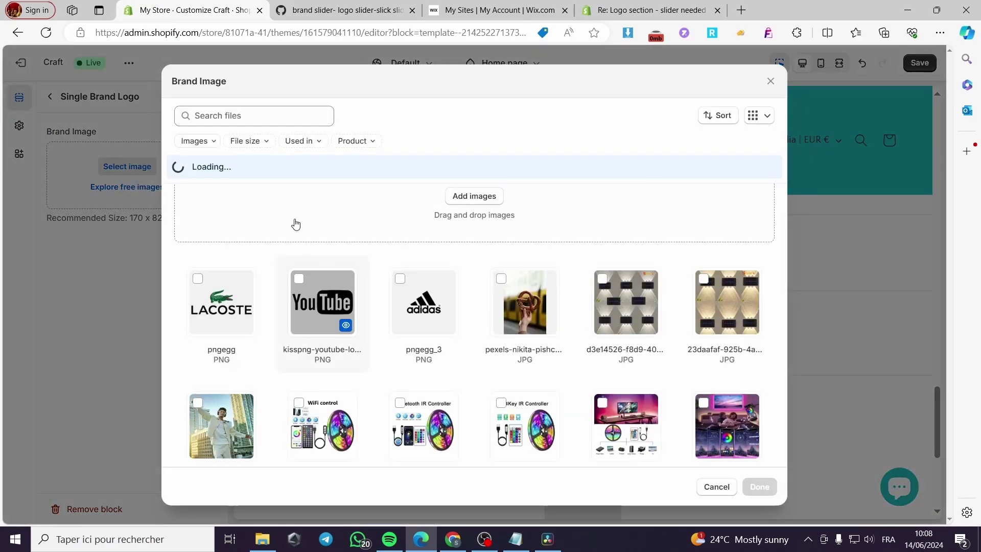
pyautogui.click(474, 195)
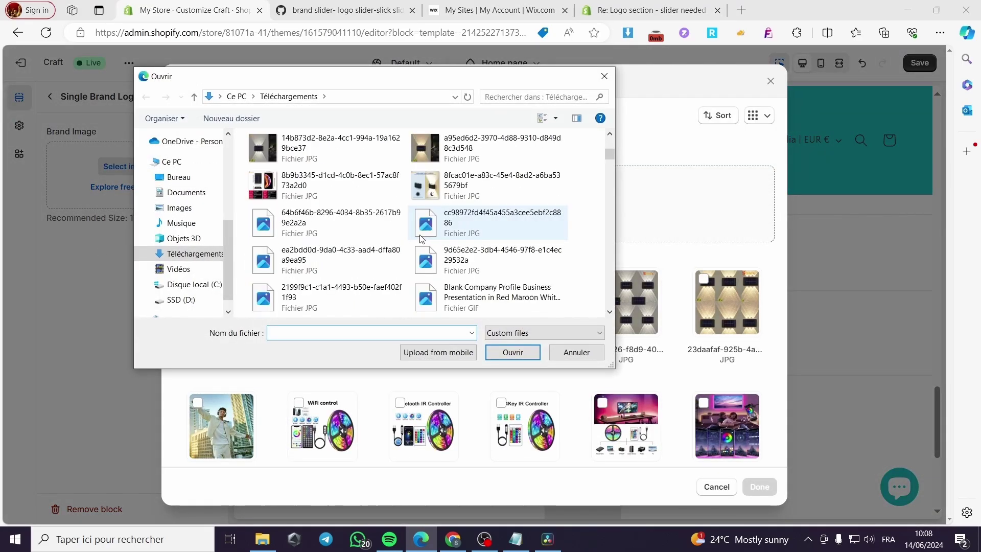
pyautogui.scroll(-10, 419, 238)
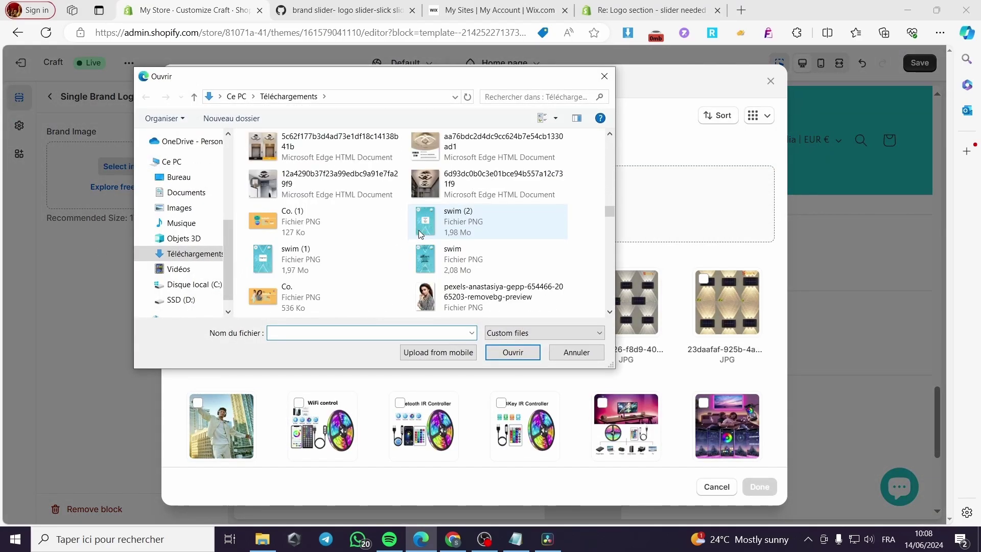
pyautogui.scroll(-15, 419, 231)
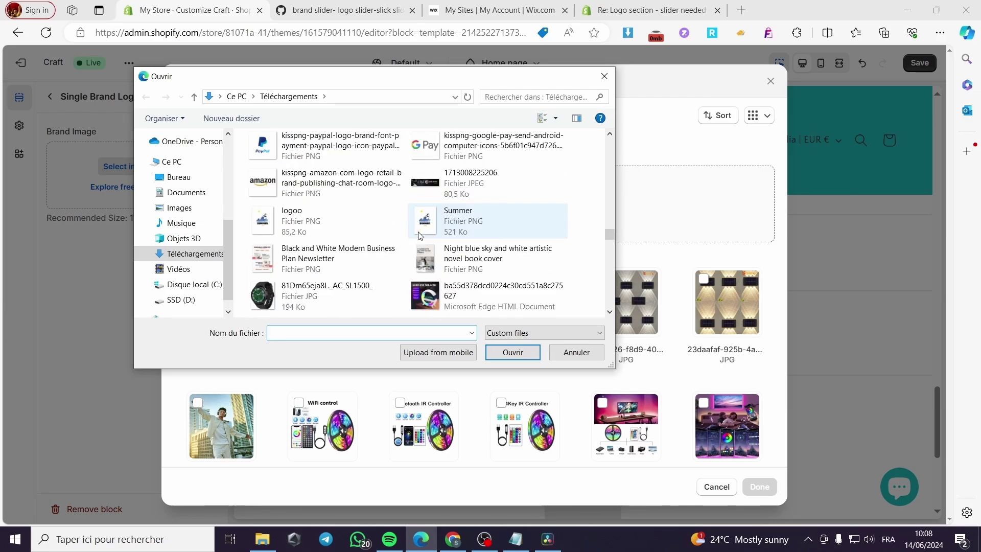
pyautogui.scroll(-5, 419, 236)
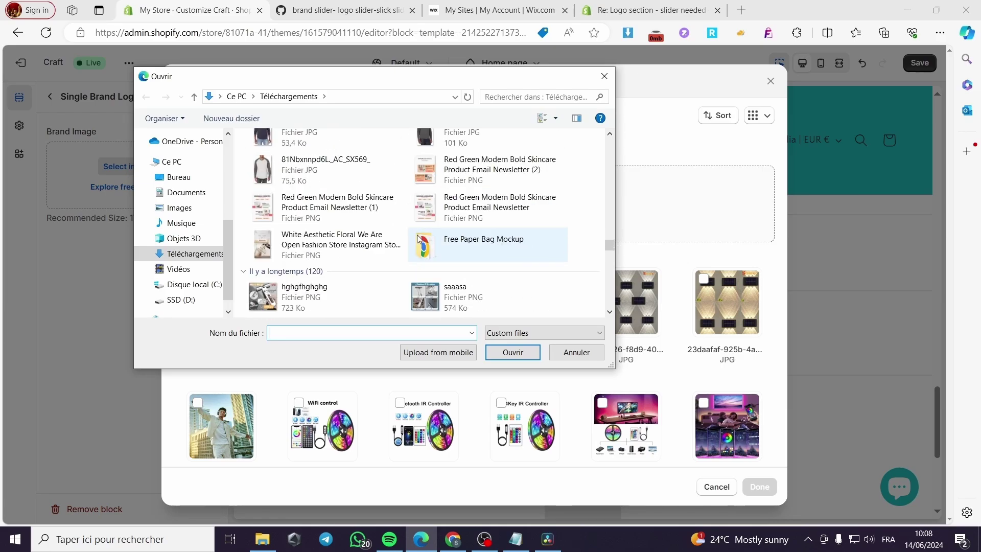
pyautogui.scroll(10, 419, 240)
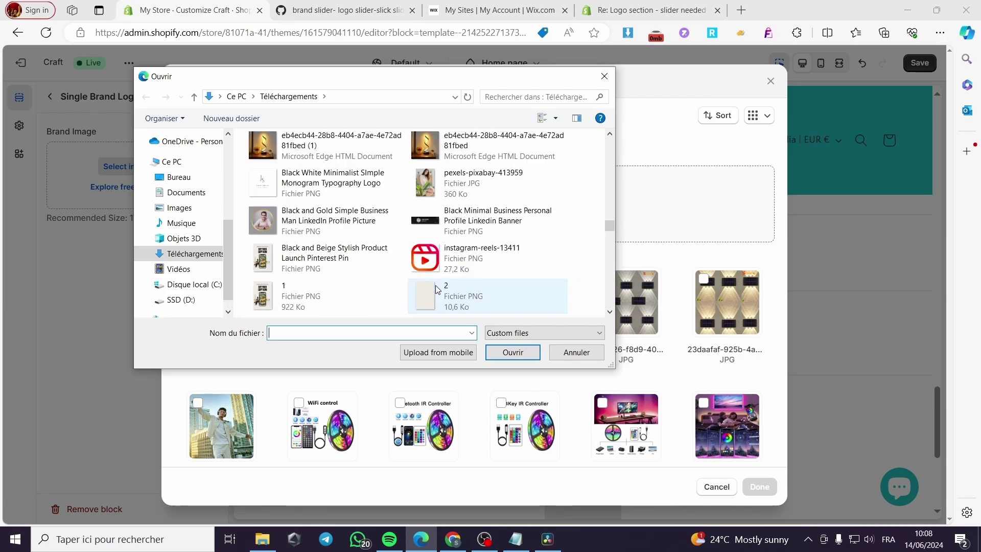
pyautogui.scroll(-5, 442, 230)
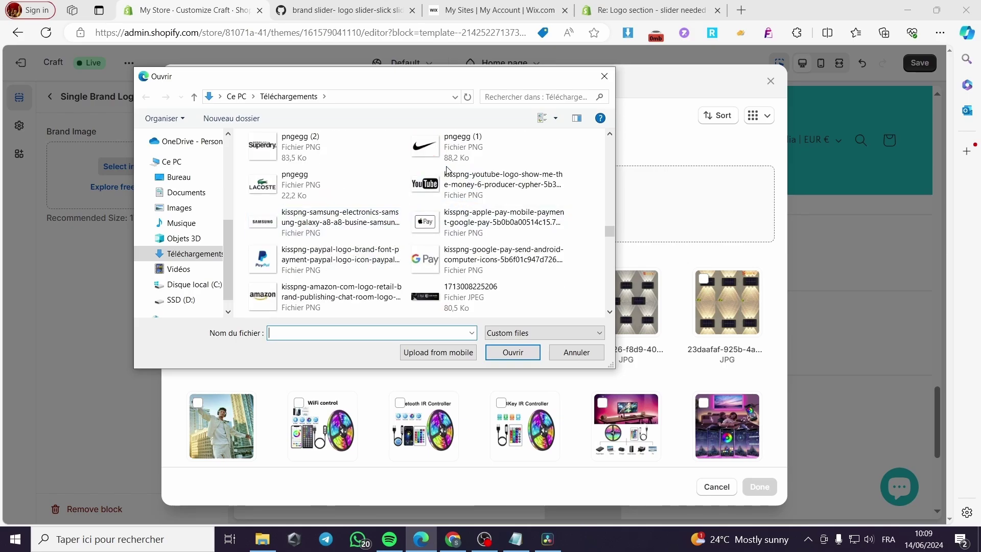
pyautogui.doubleClick(294, 151)
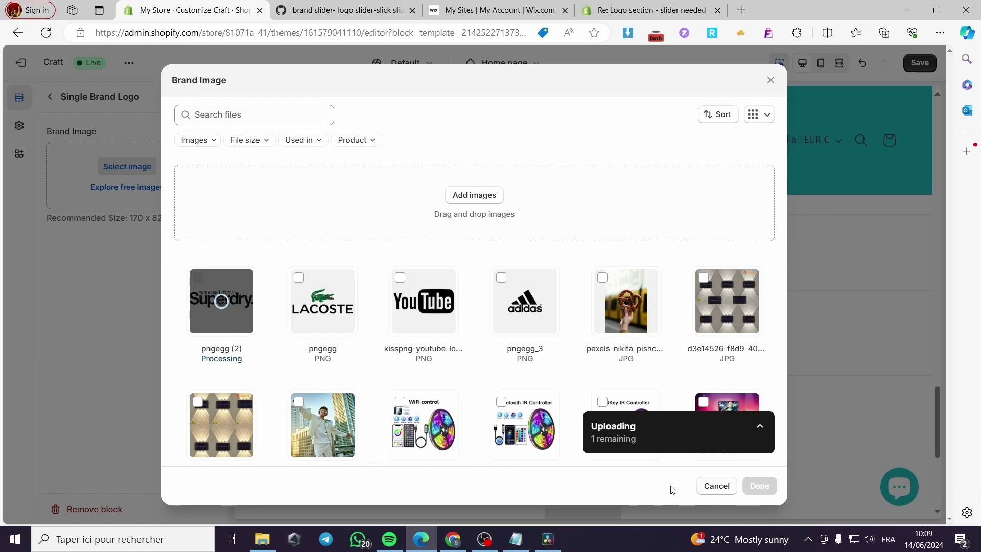
pyautogui.click(760, 487)
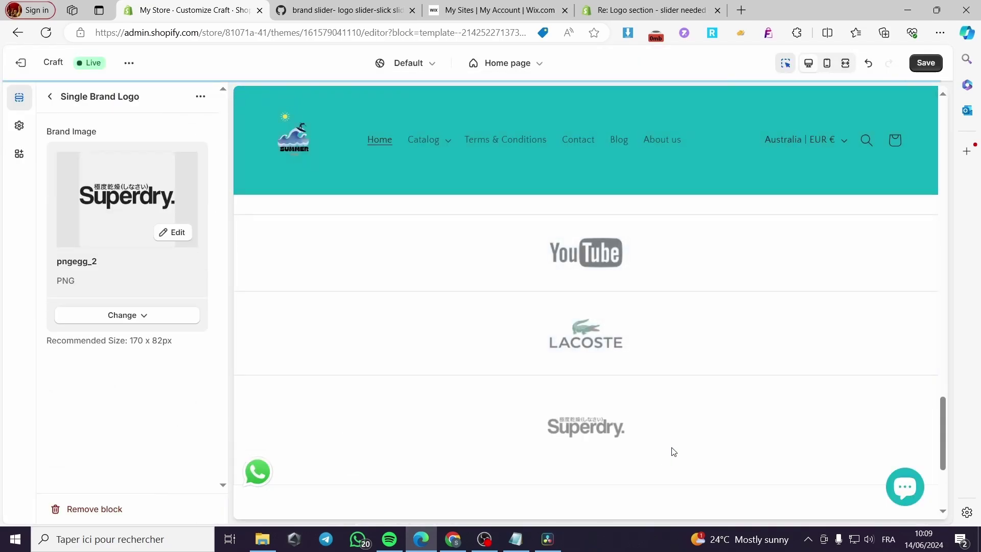
# Review the Brand Logo section with its four logos and the neighbouring Before / After Slider section in the home page preview
pyautogui.scroll(-3, 611, 419)
pyautogui.scroll(6, 652, 427)
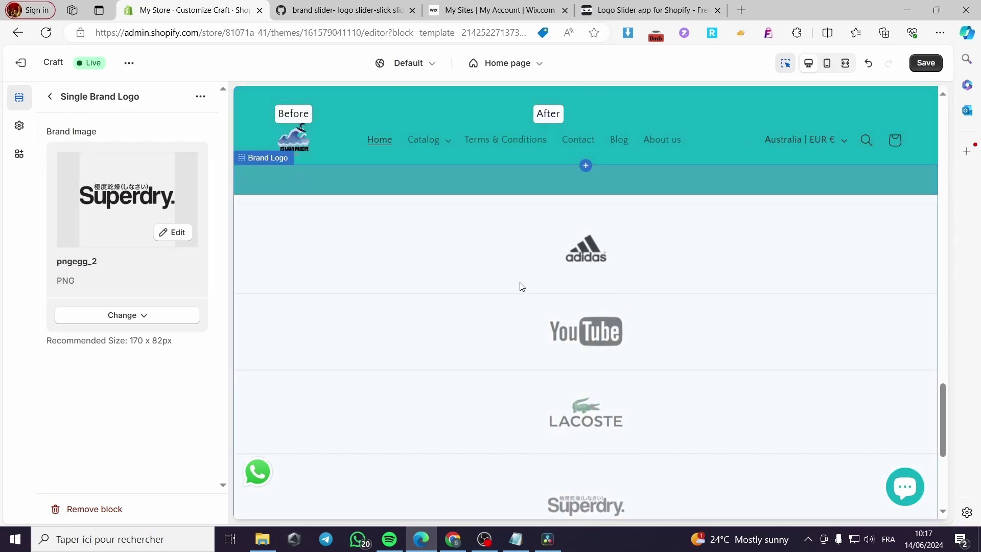
pyautogui.scroll(-4, 629, 344)
pyautogui.scroll(6, 629, 344)
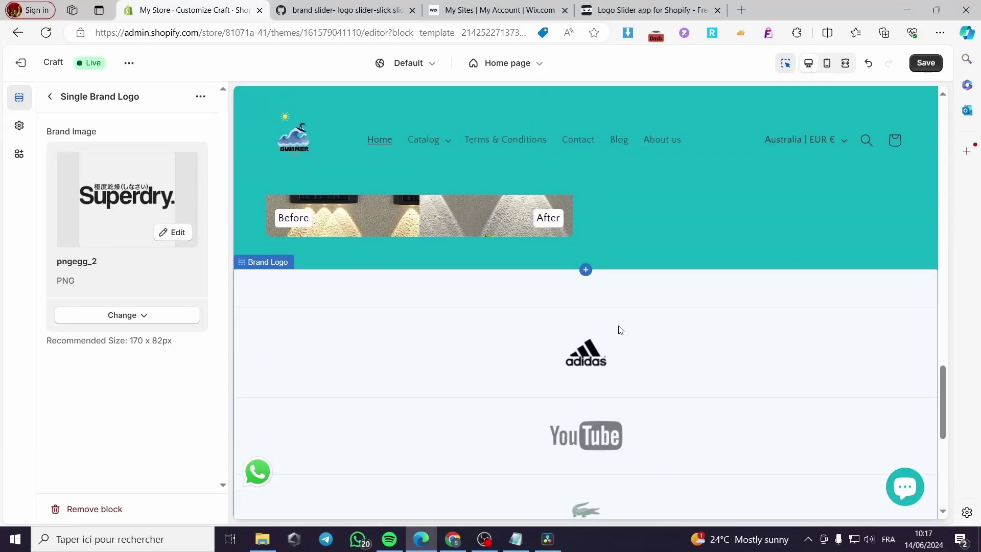
pyautogui.scroll(-3, 581, 259)
pyautogui.scroll(4, 465, 306)
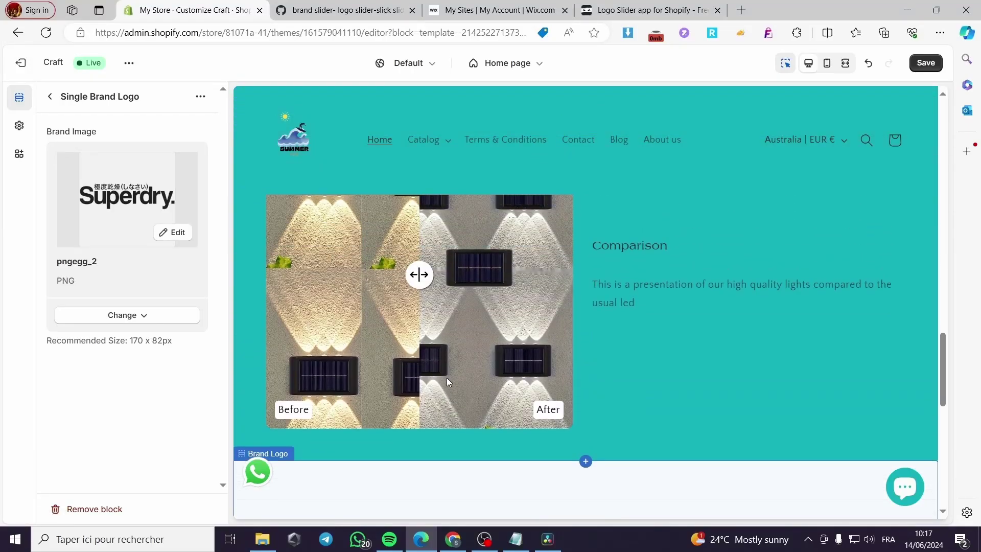
pyautogui.scroll(-3, 632, 402)
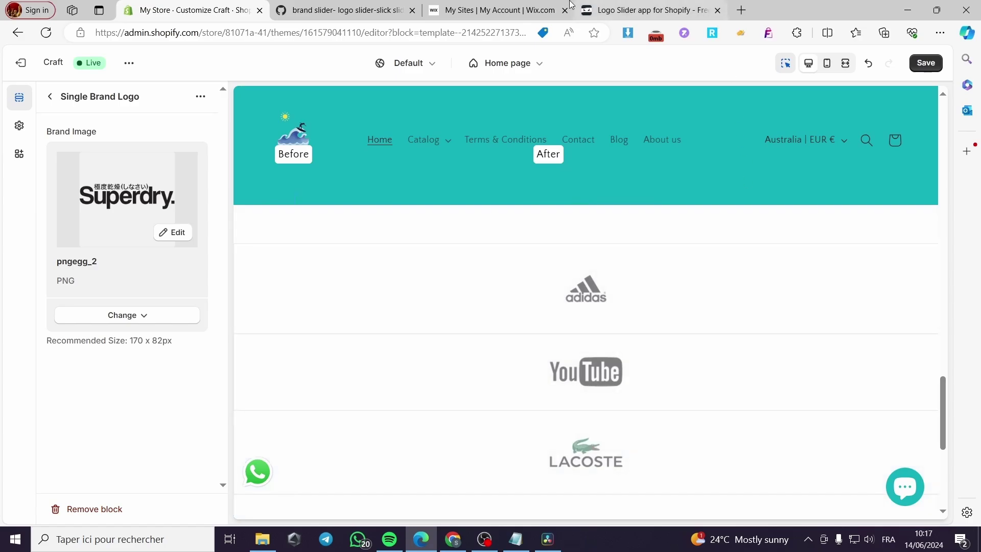
# Switch to the Common Ninja website and look through its Logo Slider for Shopify page, including the widget demo and benefits
pyautogui.click(645, 10)
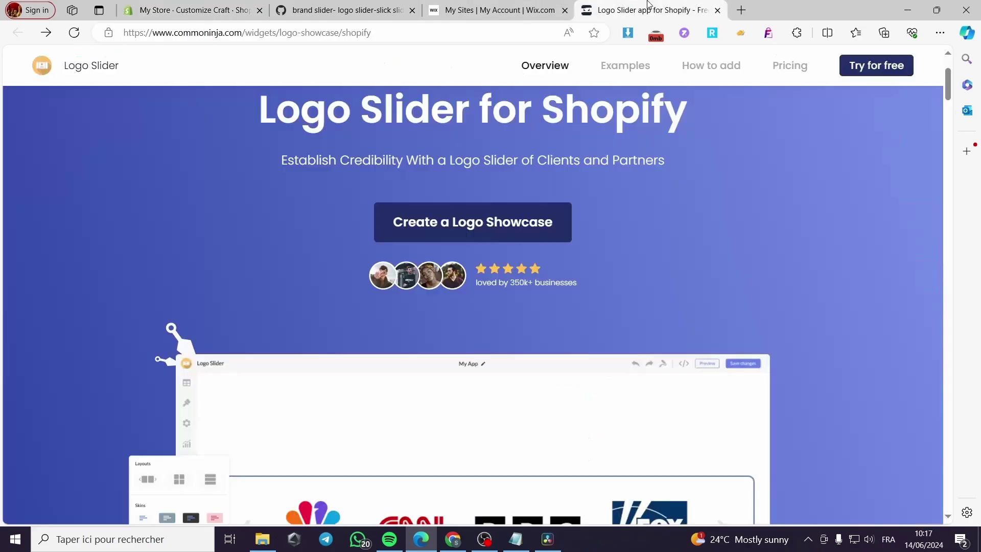
pyautogui.scroll(3, 322, 277)
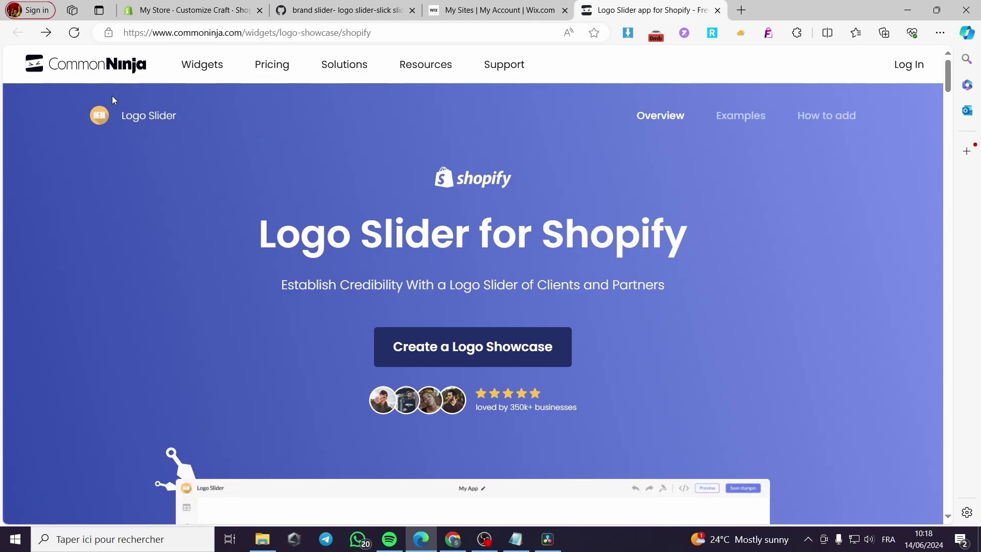
pyautogui.scroll(-3, 315, 132)
pyautogui.scroll(3, 490, 275)
pyautogui.scroll(-5, 643, 249)
pyautogui.scroll(-3, 379, 417)
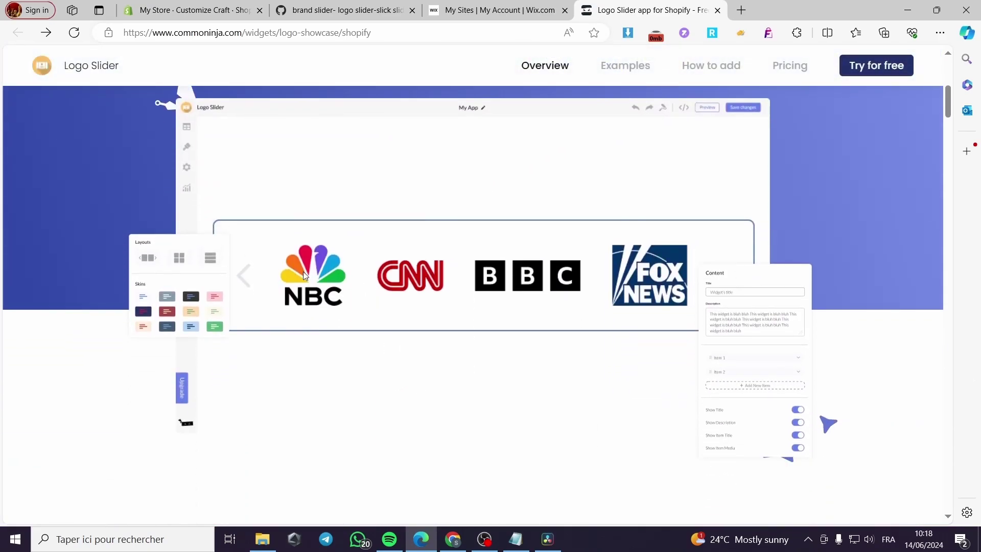
pyautogui.scroll(-12, 572, 292)
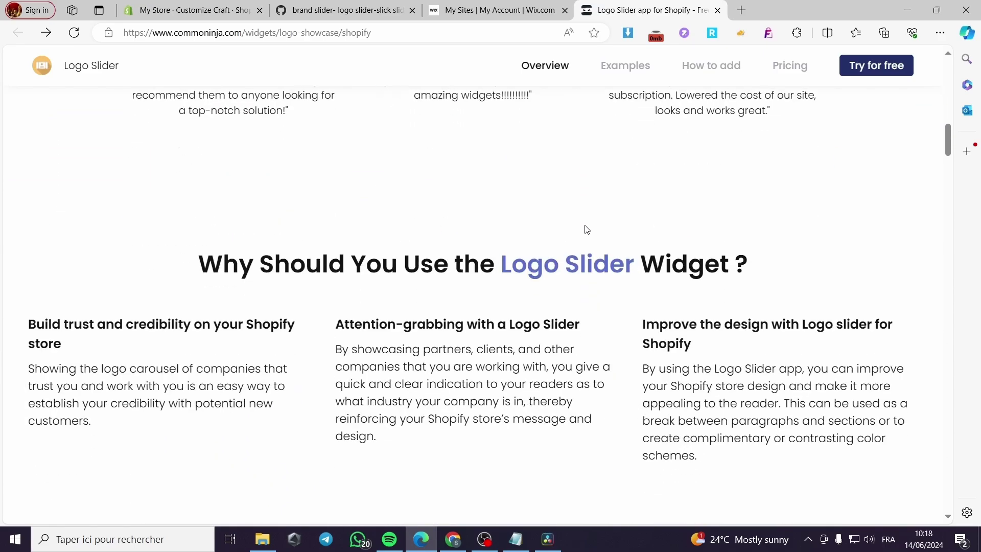
pyautogui.scroll(-5, 491, 276)
pyautogui.scroll(20, 443, 365)
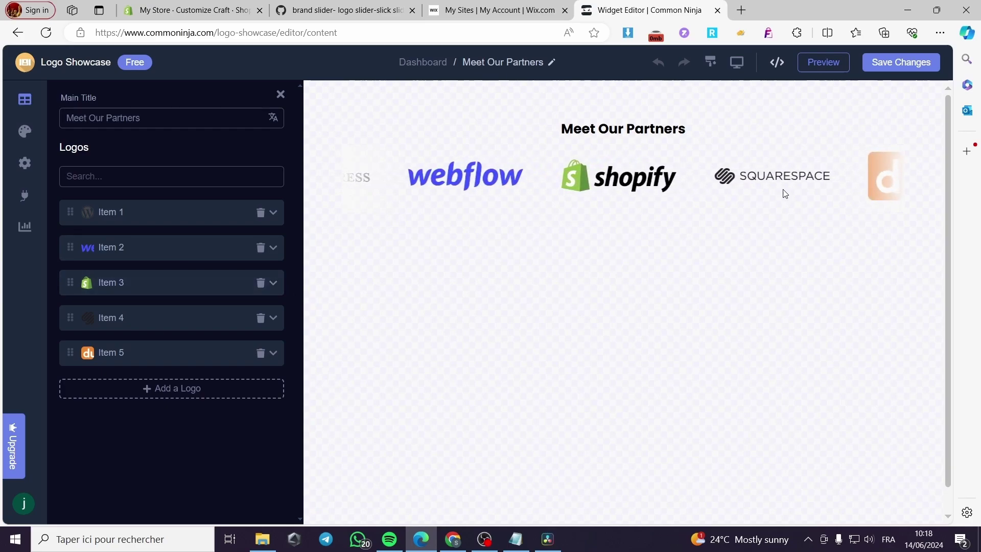
# Upload the adidas logo file pngegg (3) from the Downloads folder and use it as Item 1's logo image in the Logo Showcase
pyautogui.click(86, 218)
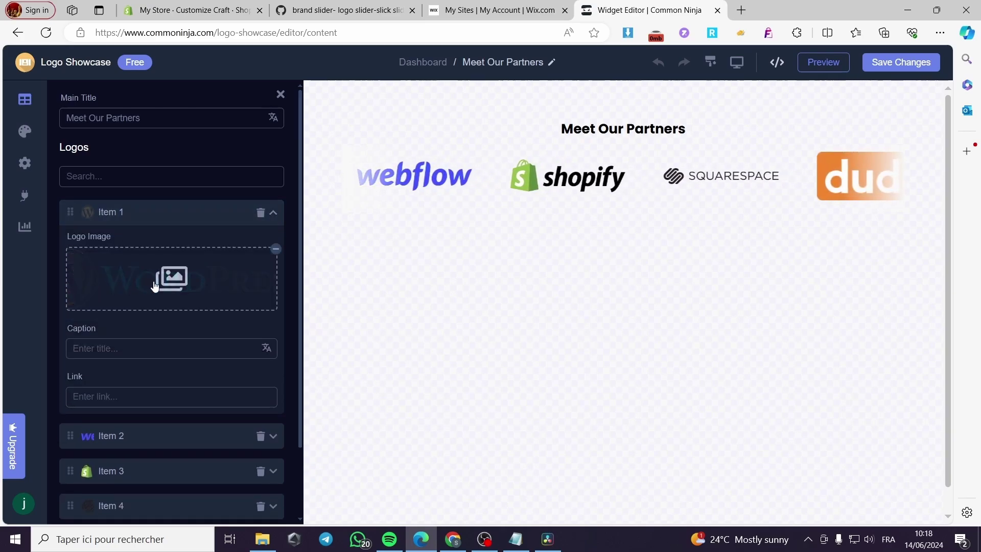
pyautogui.click(171, 275)
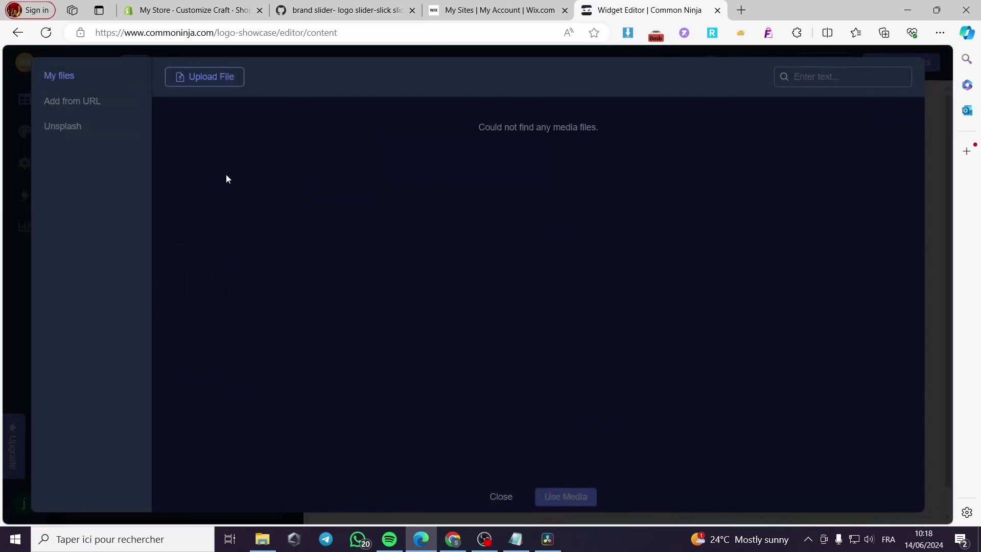
pyautogui.click(221, 84)
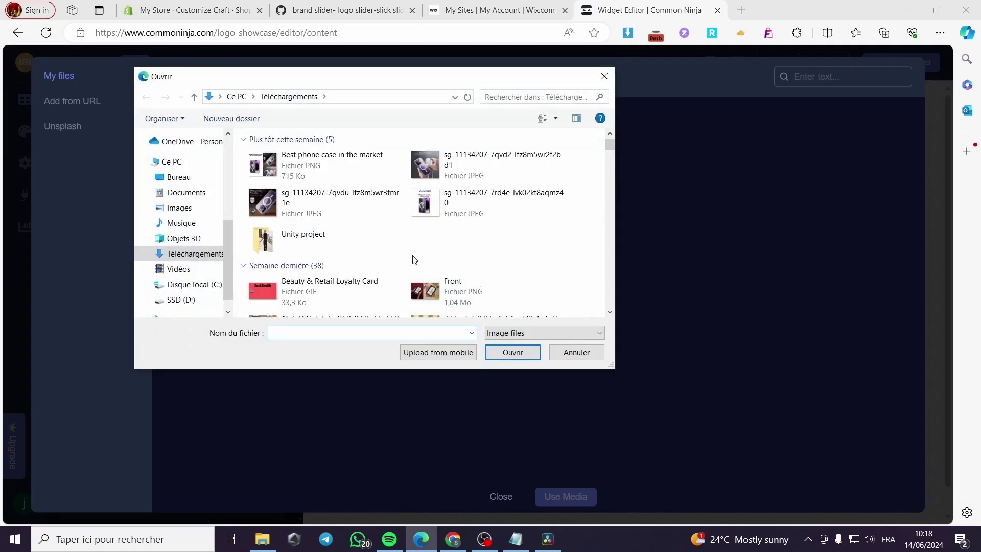
pyautogui.scroll(-10, 426, 255)
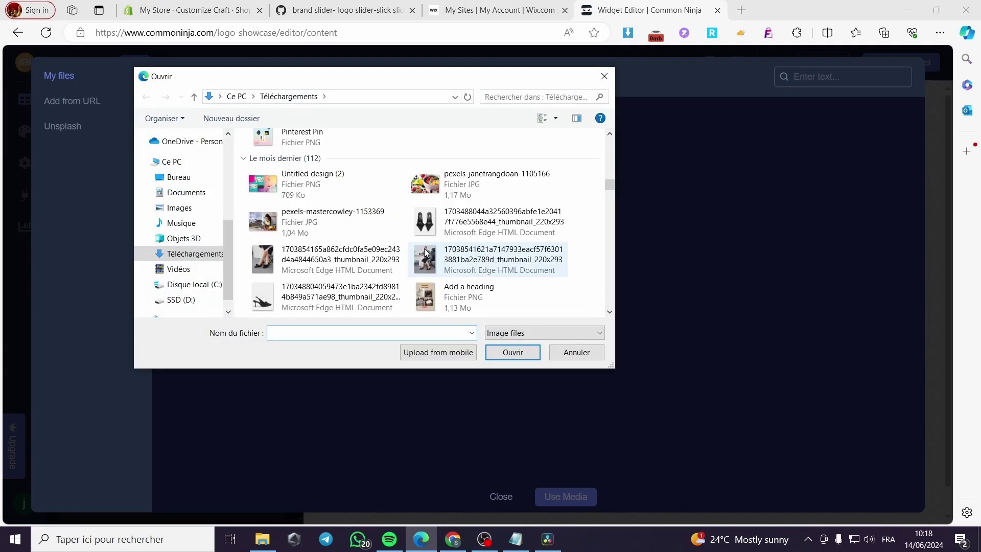
pyautogui.scroll(-15, 426, 252)
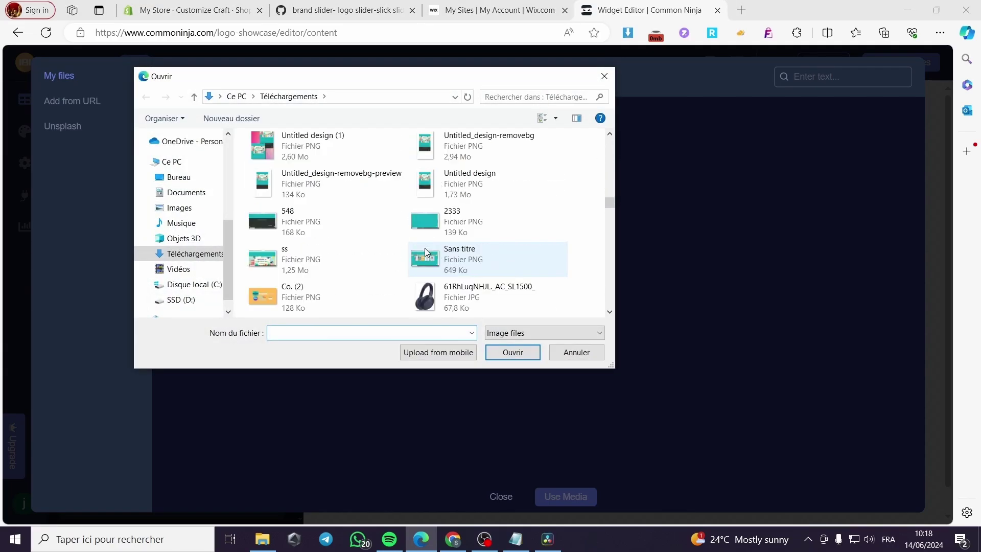
pyautogui.scroll(-10, 427, 251)
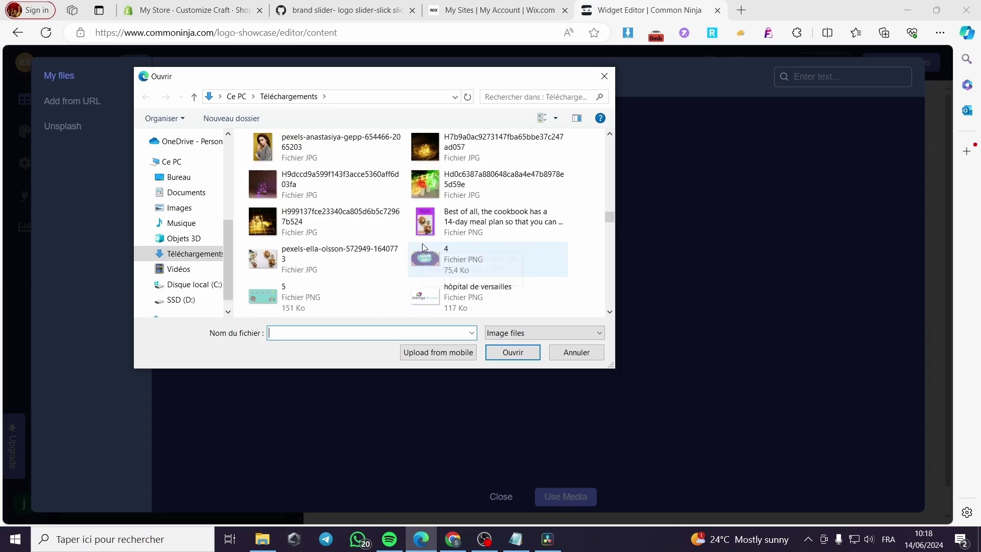
pyautogui.scroll(-5, 434, 250)
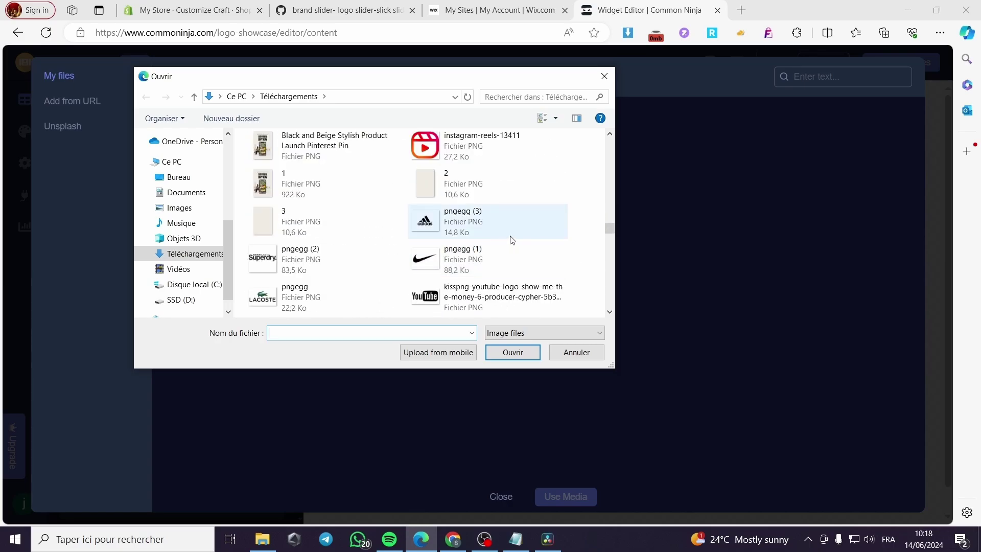
pyautogui.click(456, 222)
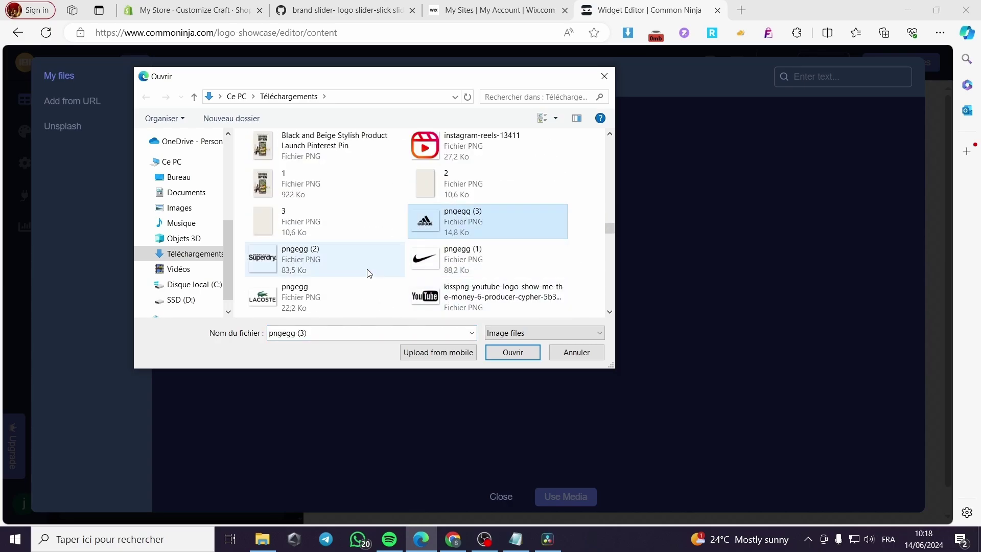
pyautogui.click(508, 353)
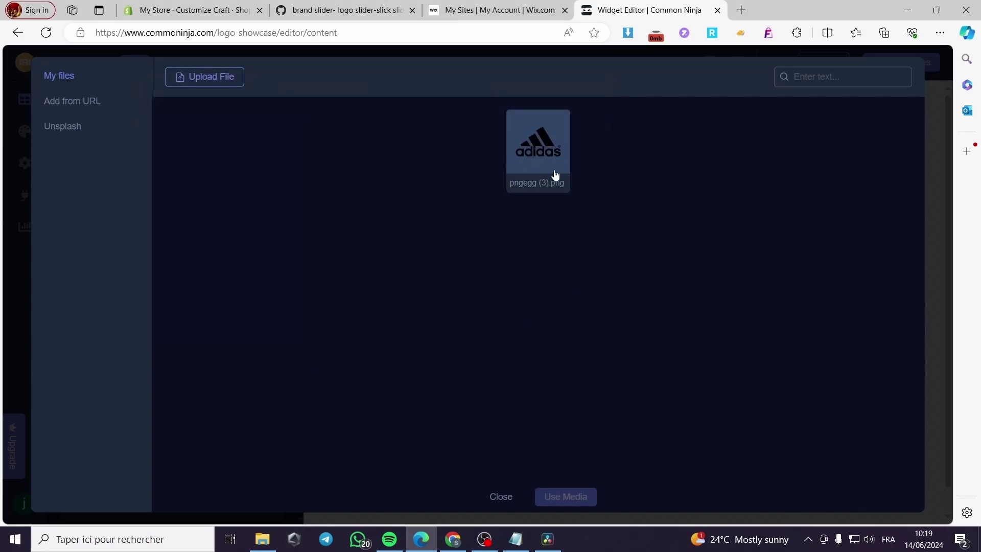
pyautogui.click(566, 497)
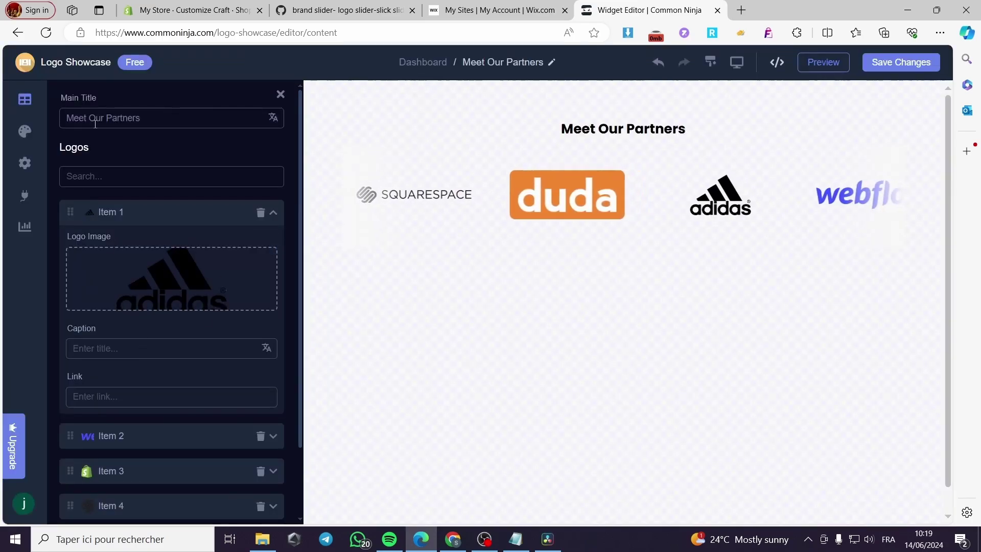
# Open Item 2's logo image selection and upload the Nike logo pngegg (1) and the Superdry logo pngegg (2) from the Downloads folder
pyautogui.scroll(-2, 81, 352)
pyautogui.click(109, 354)
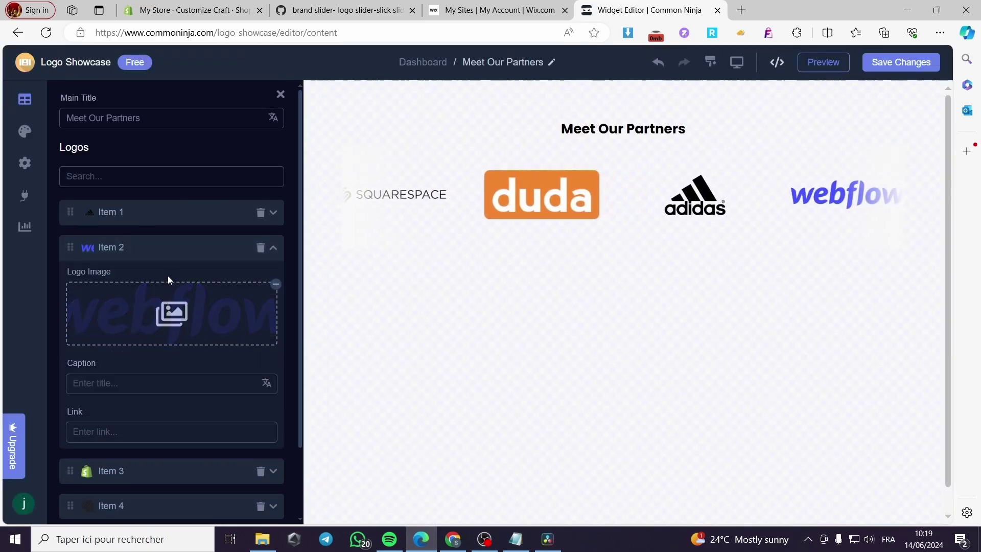
pyautogui.click(171, 309)
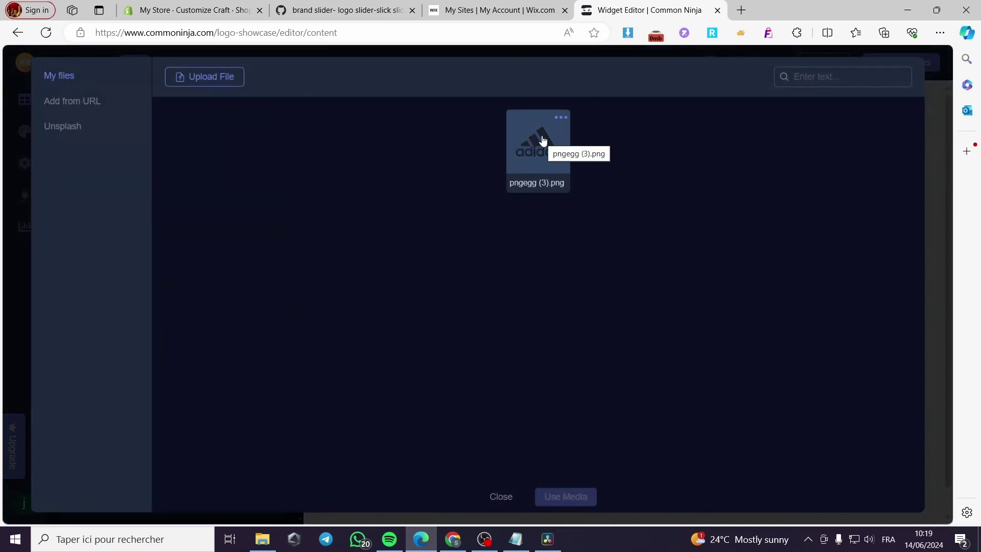
pyautogui.click(200, 83)
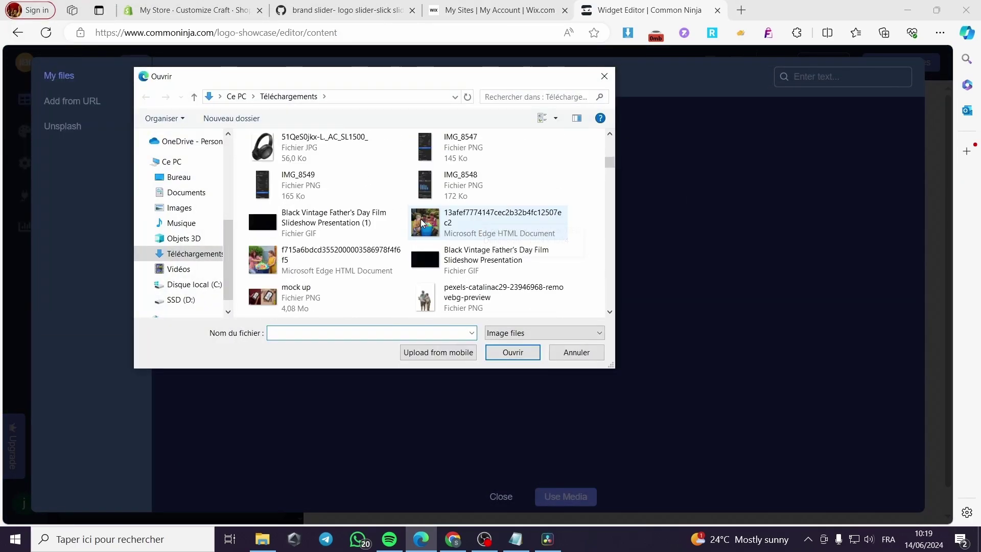
pyautogui.scroll(-10, 432, 225)
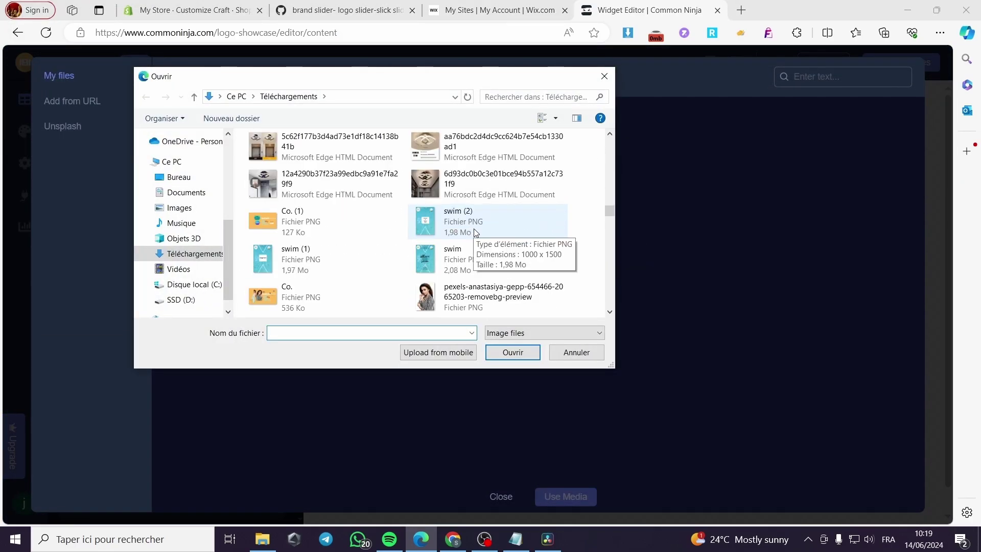
pyautogui.scroll(-5, 476, 233)
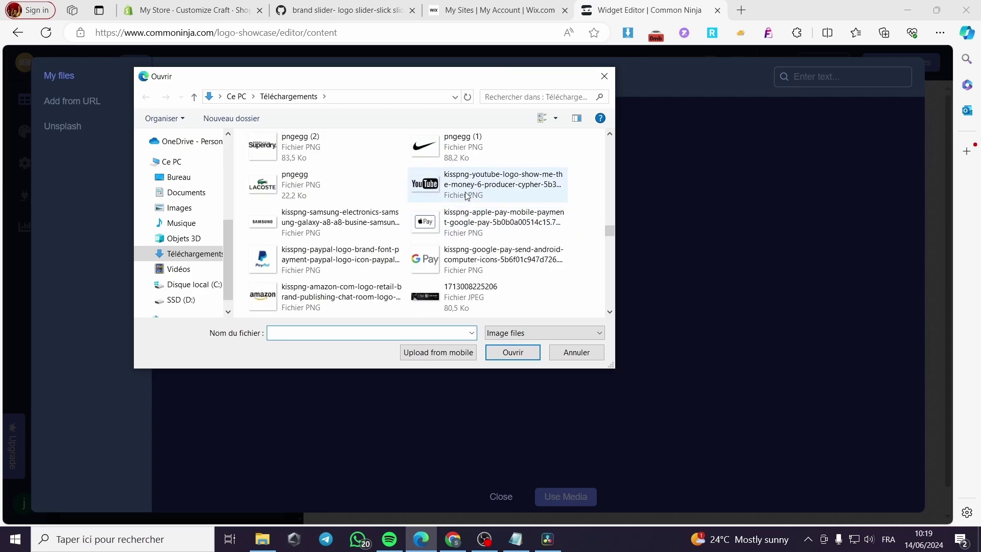
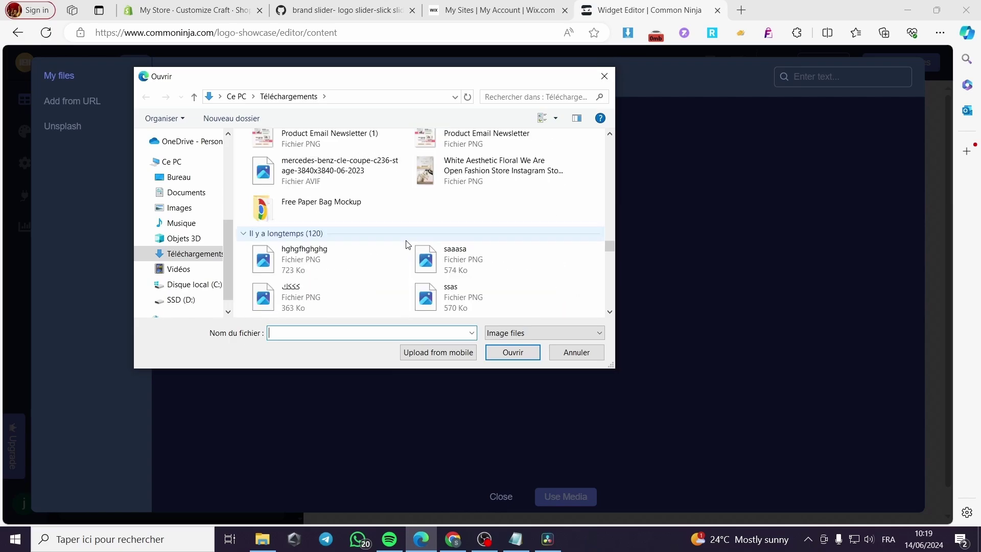
pyautogui.scroll(8, 405, 240)
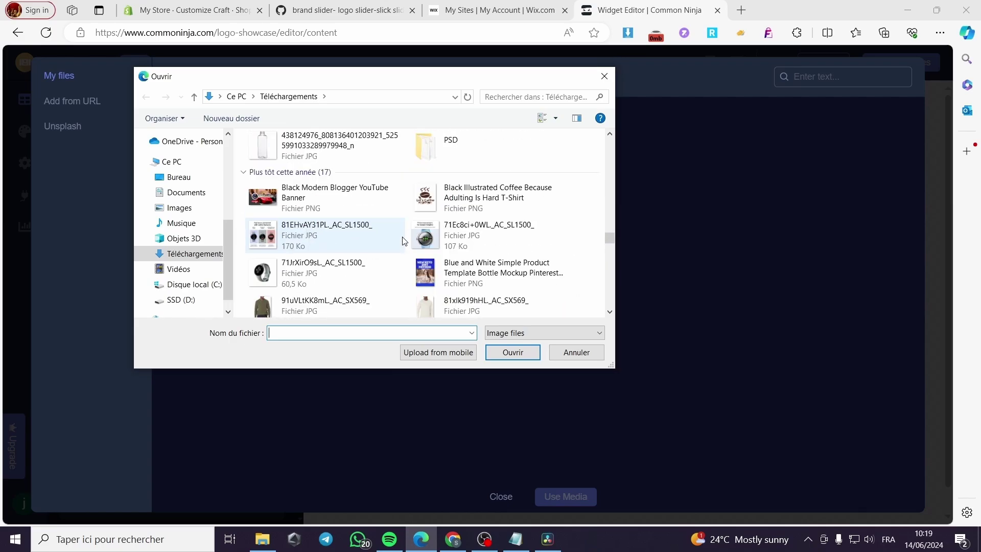
pyautogui.click(308, 289)
pyautogui.doubleClick(308, 289)
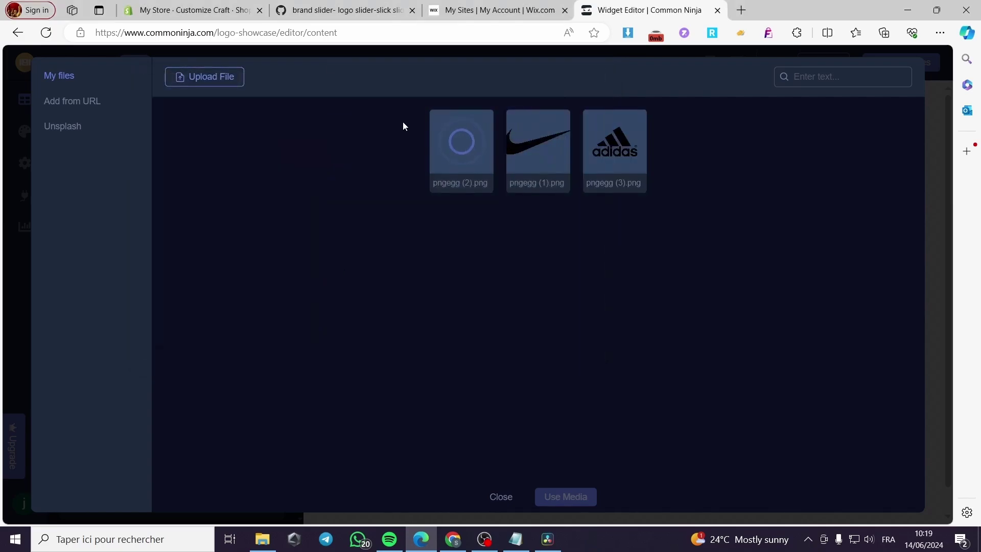
# Upload the Apple Pay logo PNG from the Downloads folder to the media library
pyautogui.click(213, 74)
pyautogui.scroll(-5, 455, 239)
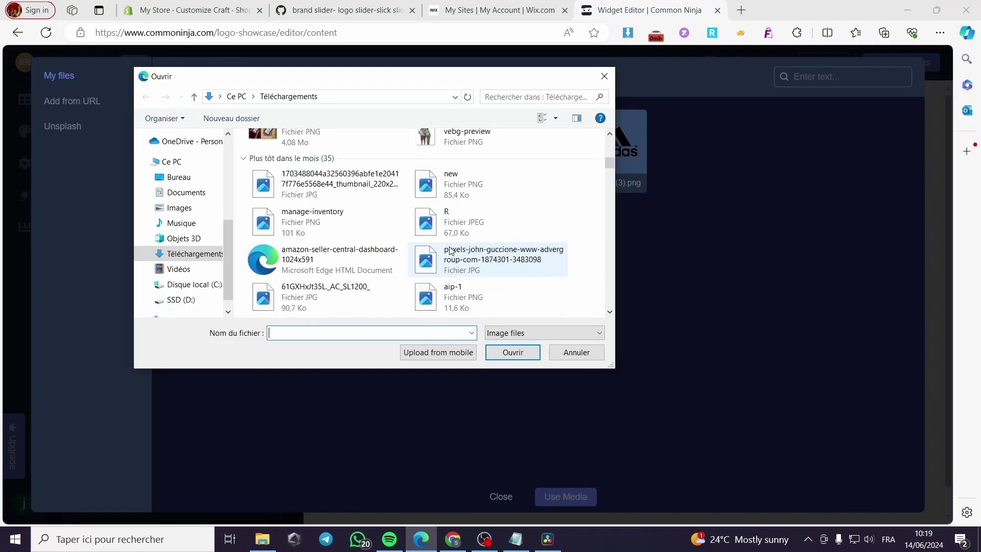
pyautogui.scroll(-10, 455, 240)
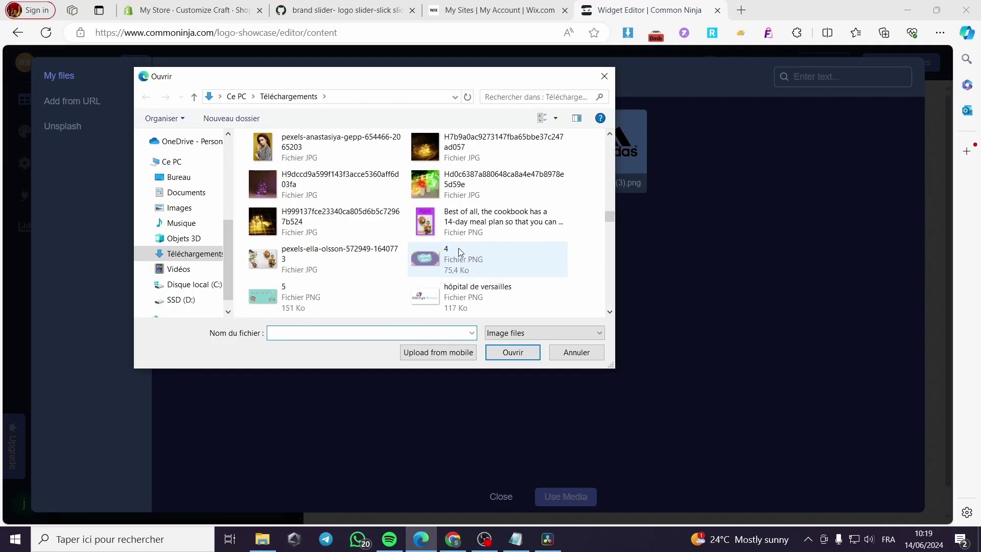
pyautogui.scroll(-3, 455, 258)
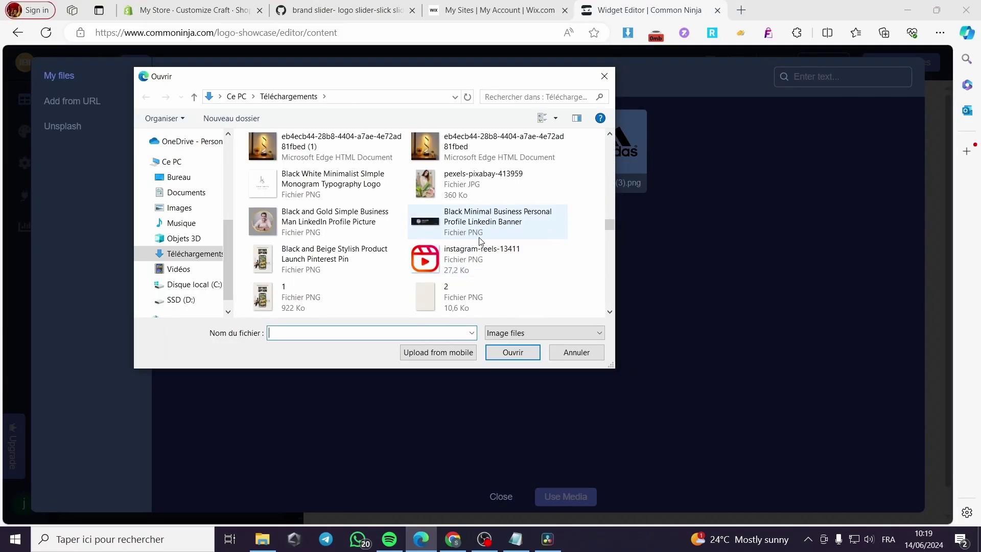
pyautogui.scroll(-3, 379, 235)
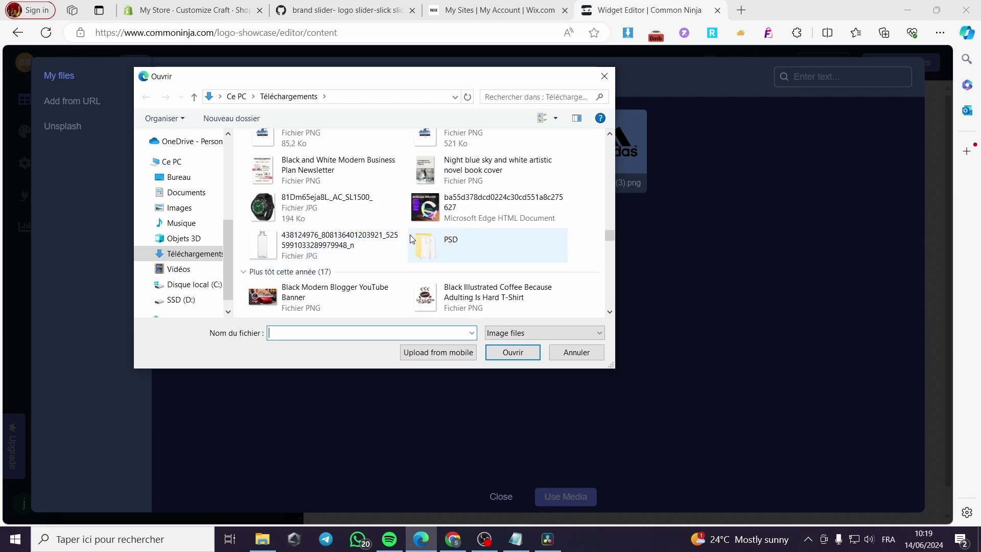
pyautogui.doubleClick(480, 223)
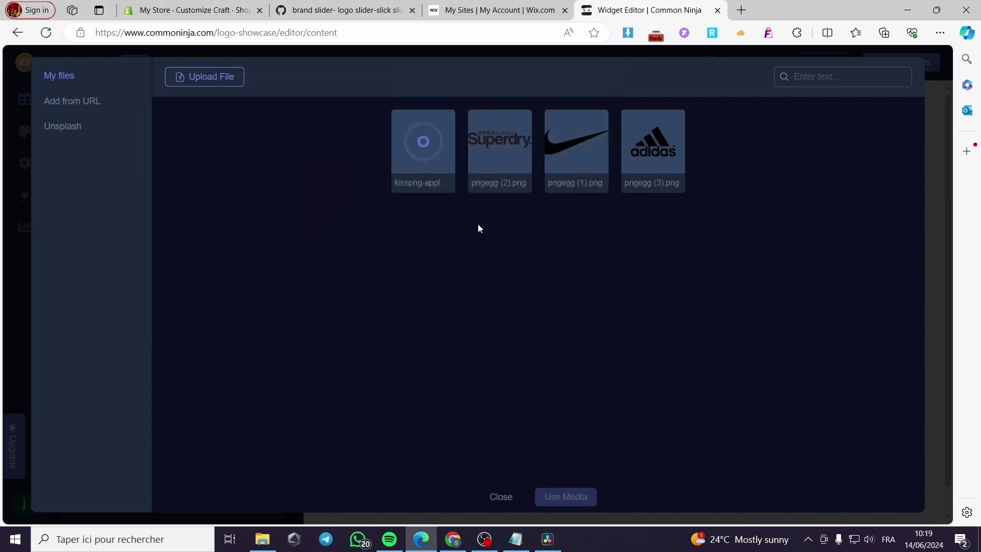
# Upload the PayPal logo PNG from the Downloads folder to the media library
pyautogui.click(219, 82)
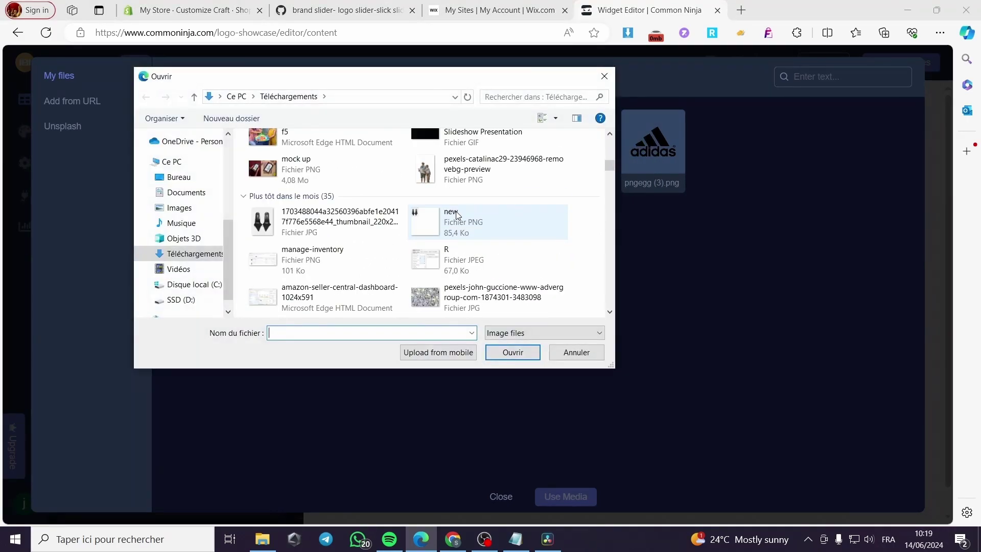
pyautogui.scroll(-5, 456, 198)
pyautogui.scroll(-12, 456, 198)
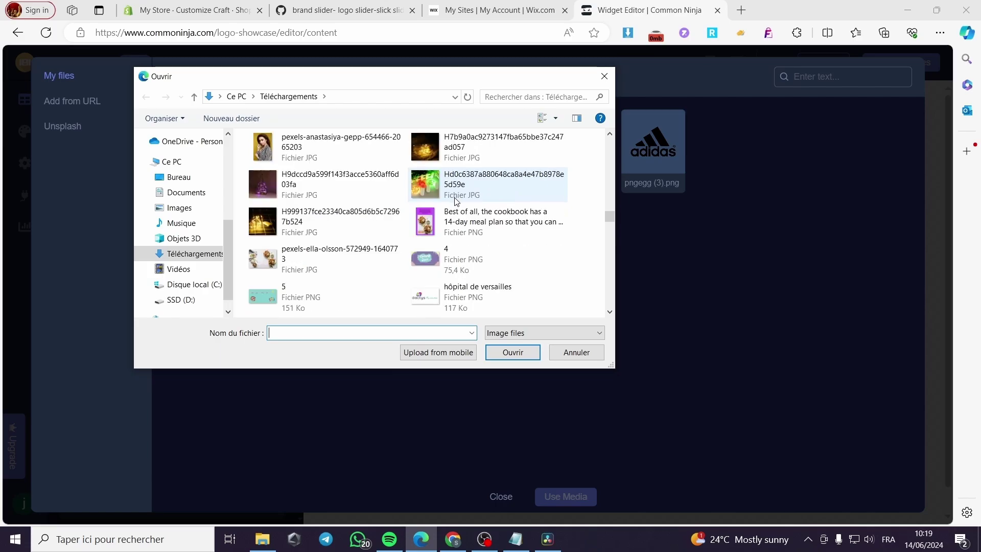
pyautogui.scroll(-2, 457, 217)
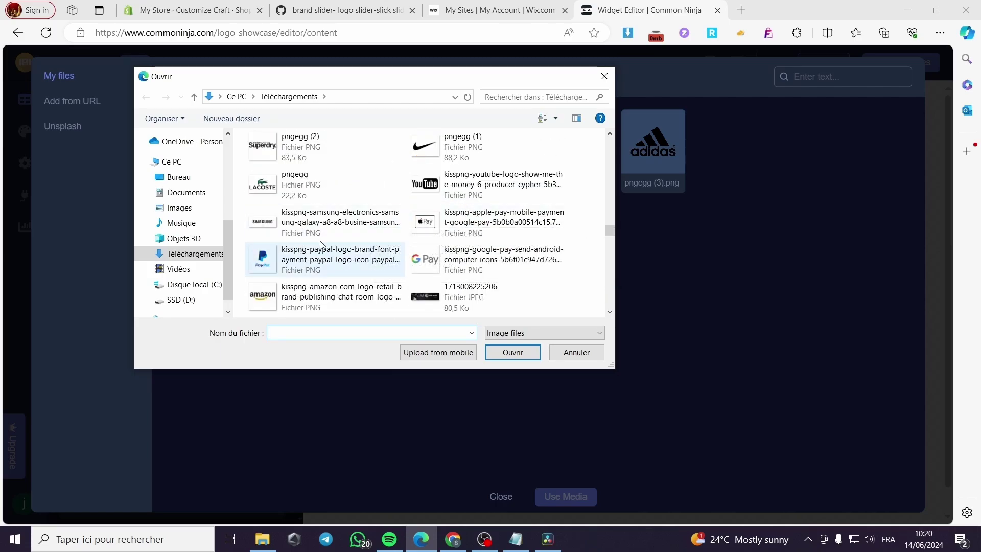
pyautogui.doubleClick(307, 261)
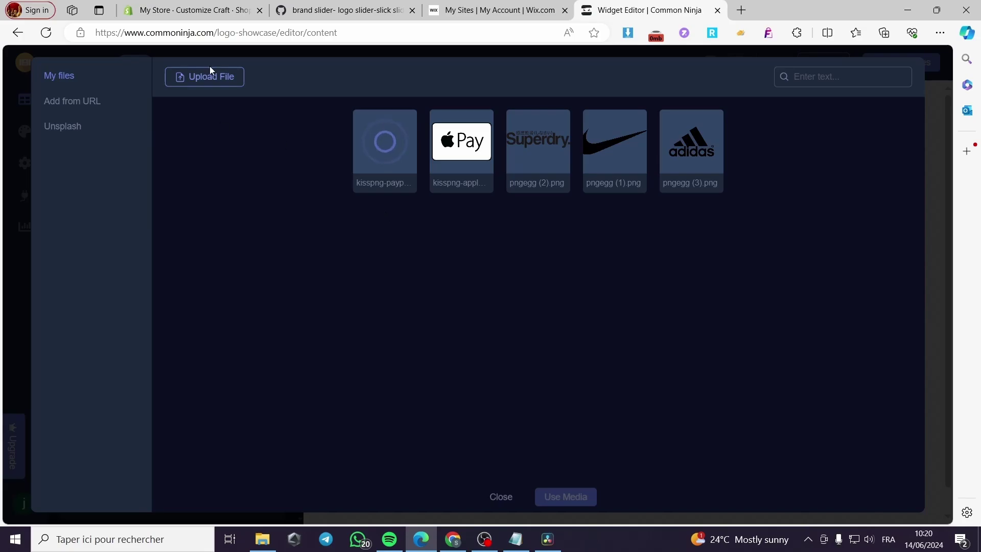
# Upload the Amazon logo PNG from the Downloads folder to the media library
pyautogui.click(210, 75)
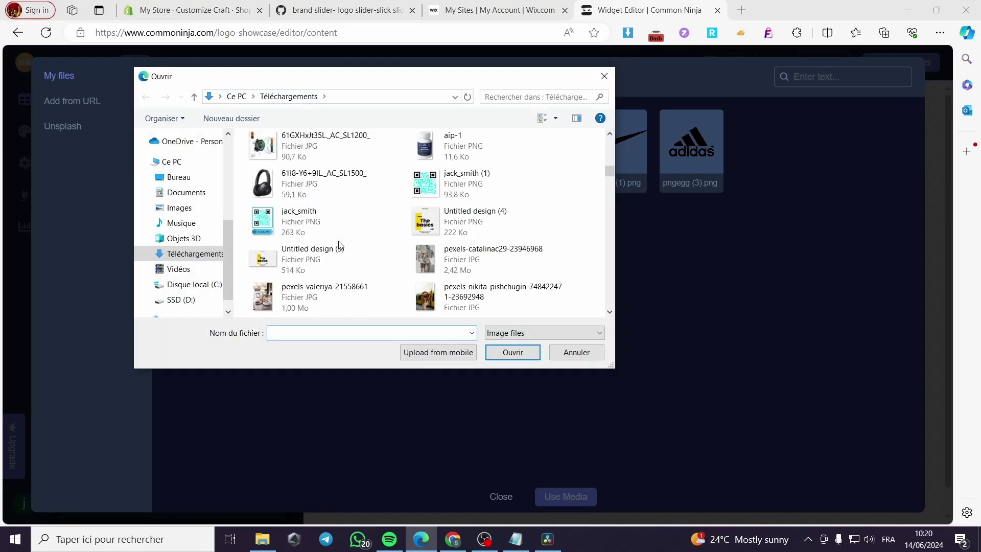
pyautogui.scroll(-10, 339, 244)
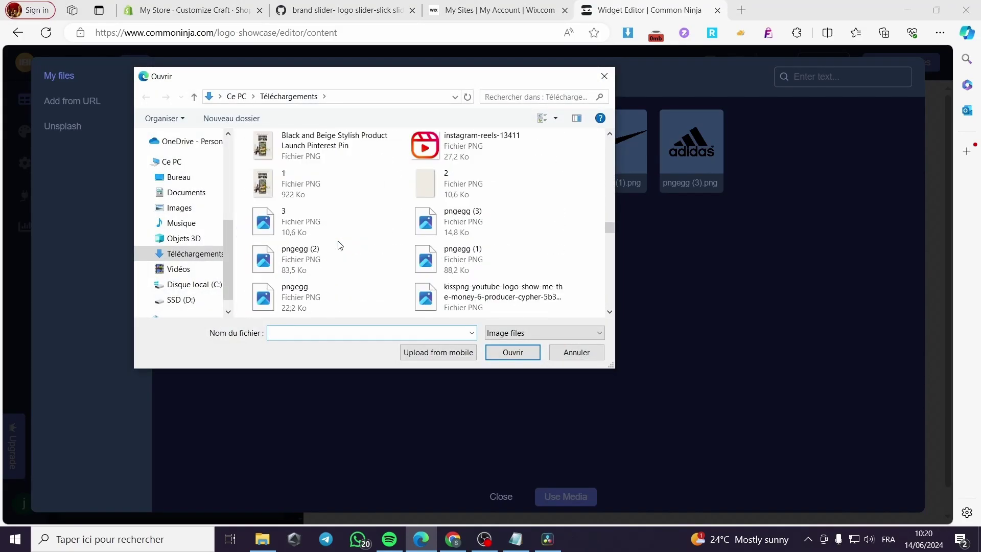
pyautogui.scroll(6, 338, 244)
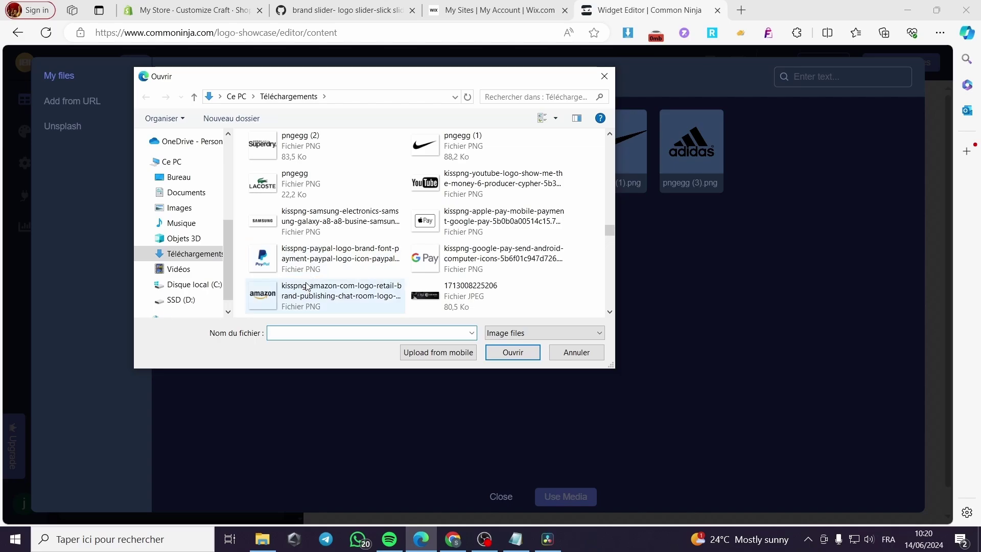
pyautogui.doubleClick(310, 293)
# Upload the logoo PNG file from the Downloads folder to the media library
pyautogui.click(214, 76)
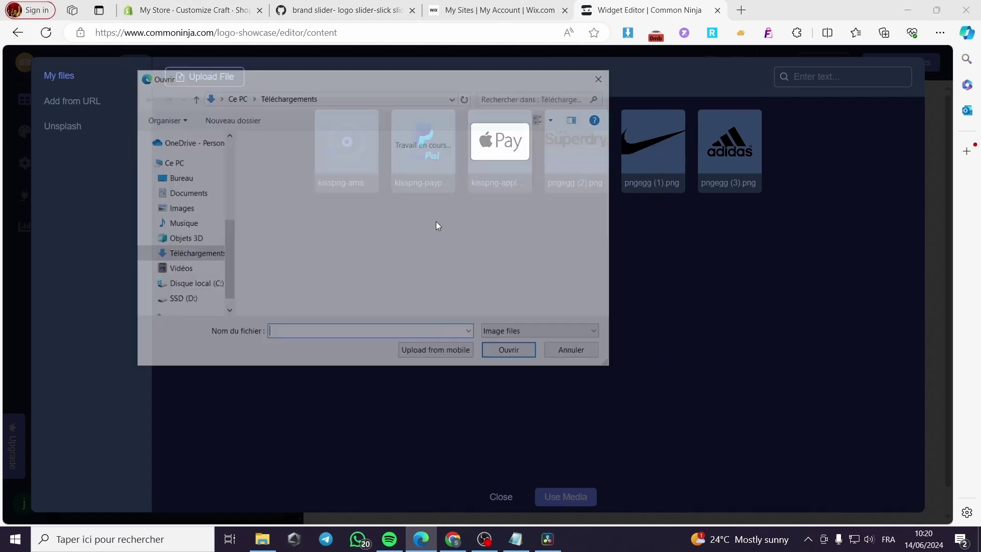
pyautogui.scroll(-15, 369, 208)
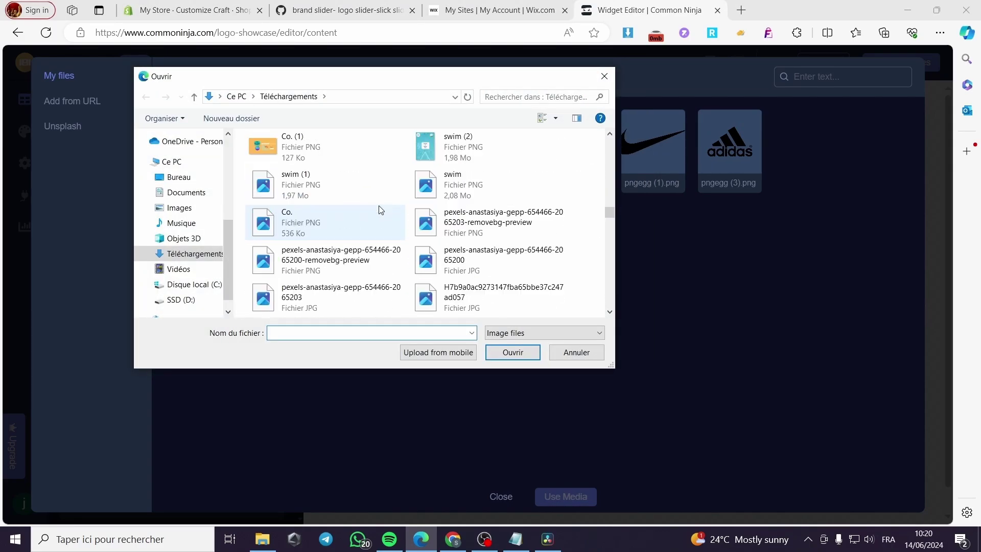
pyautogui.scroll(-5, 378, 208)
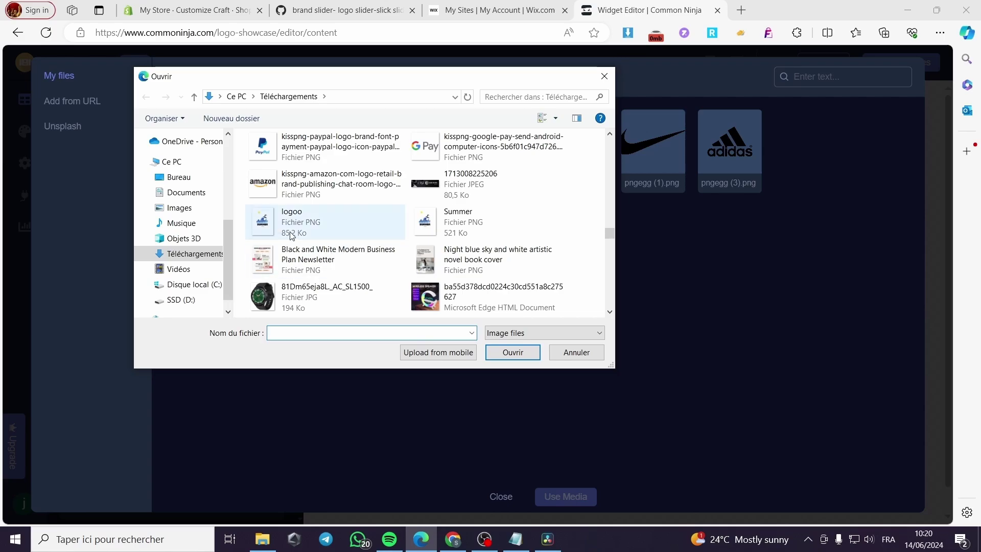
pyautogui.doubleClick(290, 219)
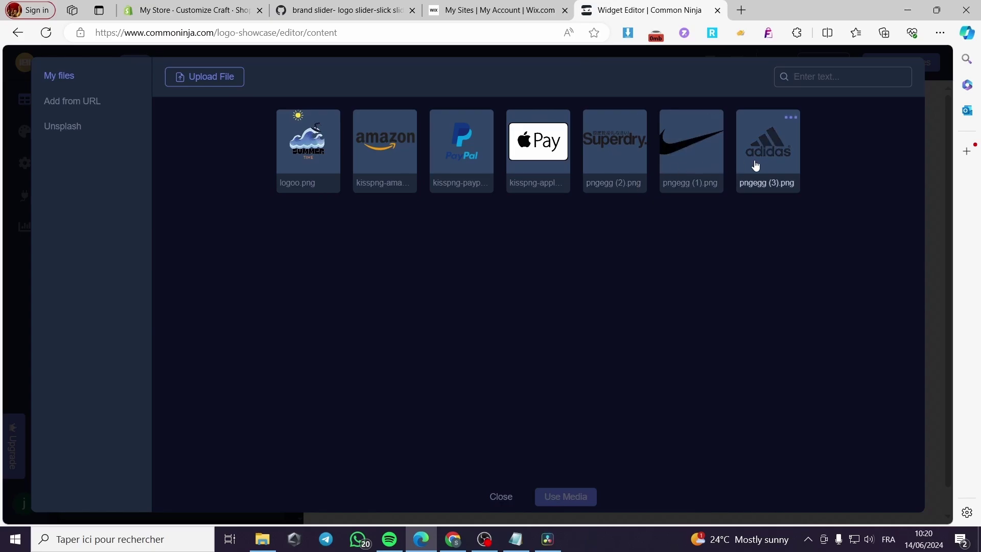
# Use the Nike logo pngegg (1).png as Item 2's logo image and the PayPal logo as Item 3's logo image
pyautogui.click(712, 160)
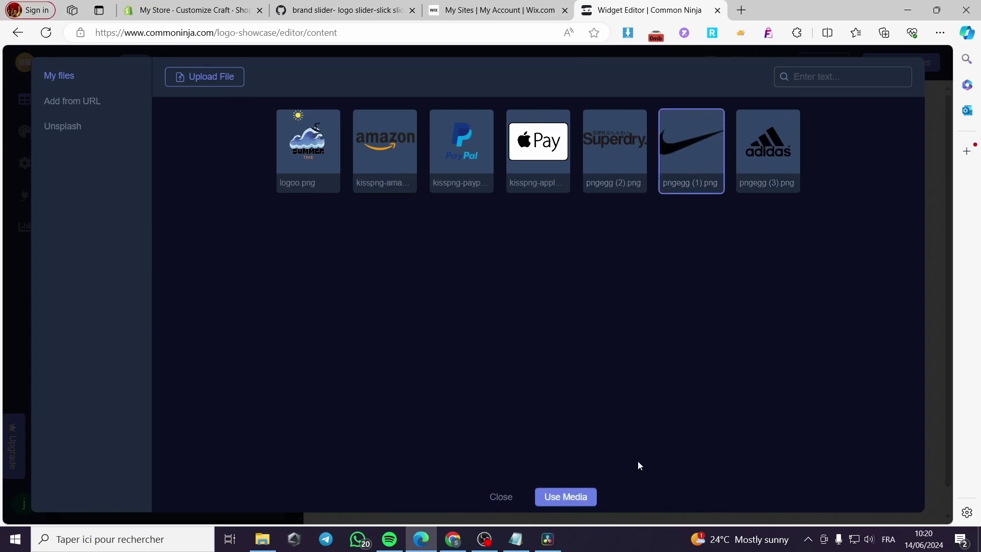
pyautogui.click(558, 502)
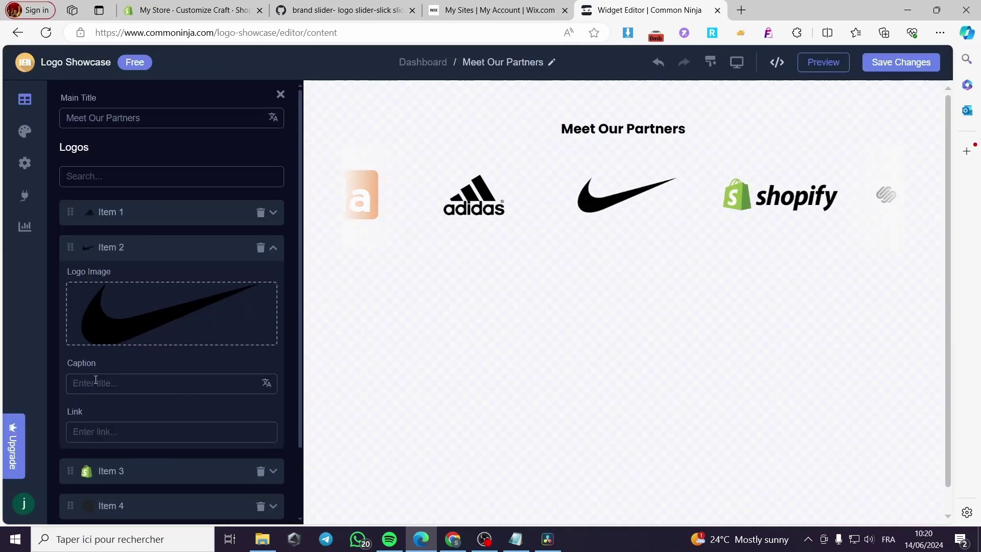
pyautogui.click(114, 470)
pyautogui.click(231, 335)
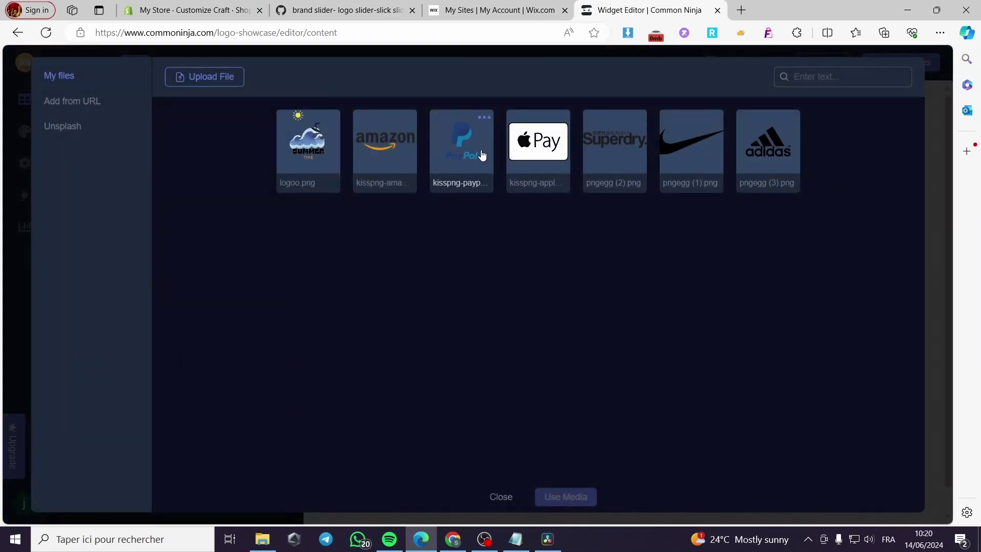
pyautogui.click(483, 155)
pyautogui.click(565, 502)
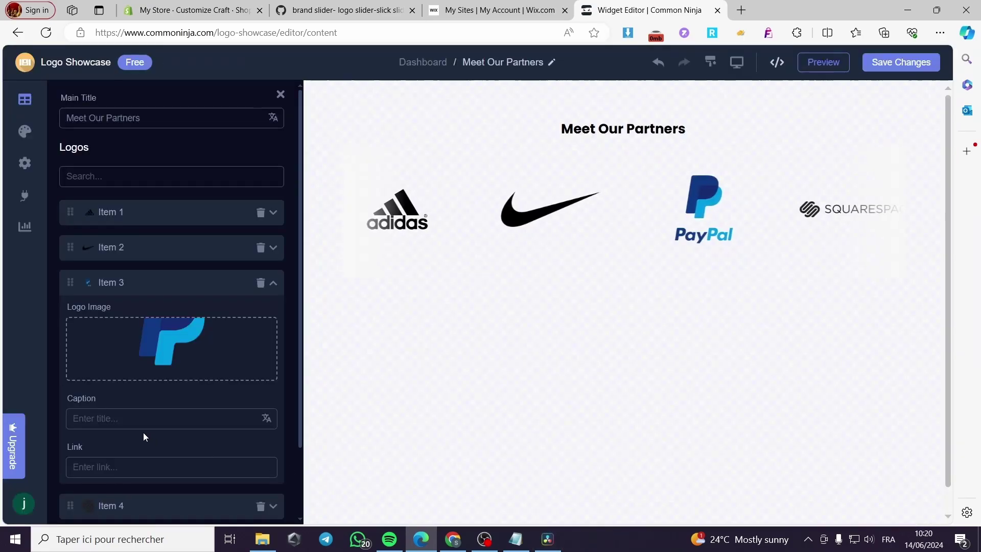
# Replace Item 4's Squarespace logo image with the Superdry logo pngegg (2).png from the uploaded files
pyautogui.scroll(-2, 141, 431)
pyautogui.click(136, 422)
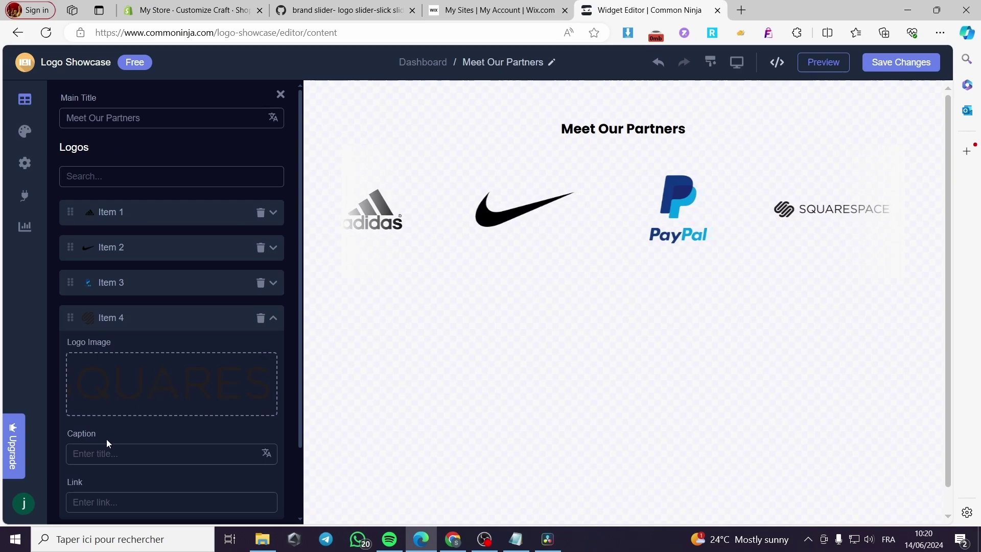
pyautogui.click(204, 384)
pyautogui.click(601, 176)
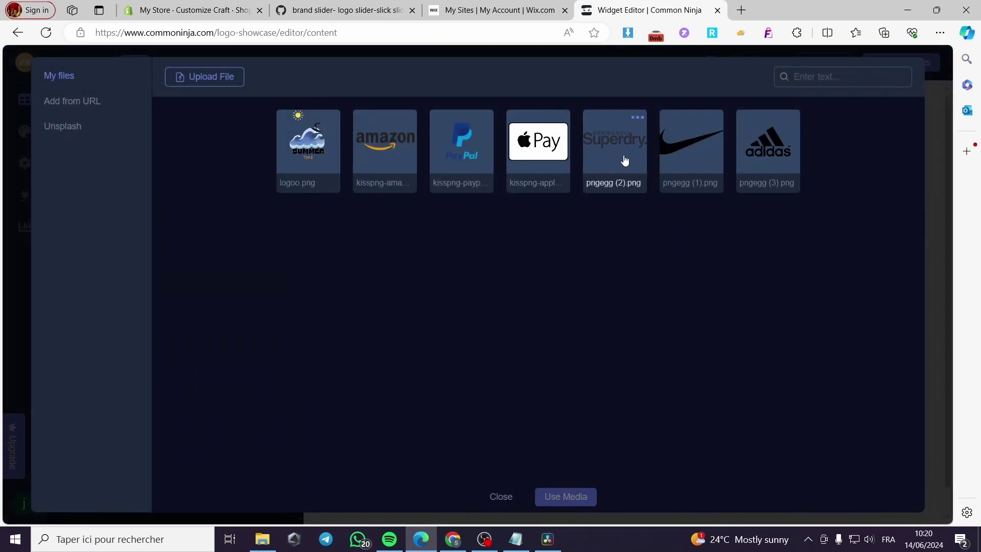
pyautogui.click(560, 495)
# Replace Item 5's Duda logo image with the uploaded Summer Time logo, logoo.png
pyautogui.scroll(-2, 164, 424)
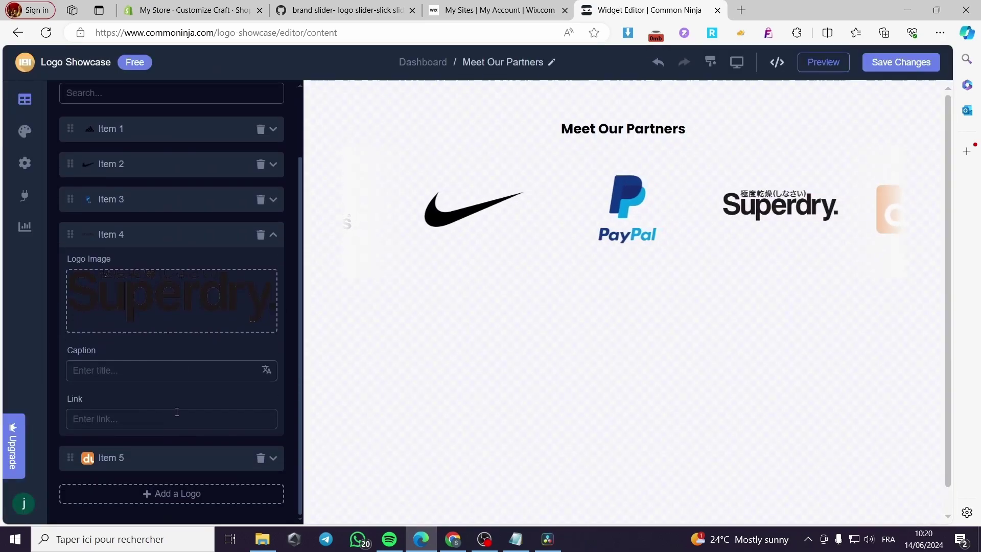
pyautogui.click(126, 459)
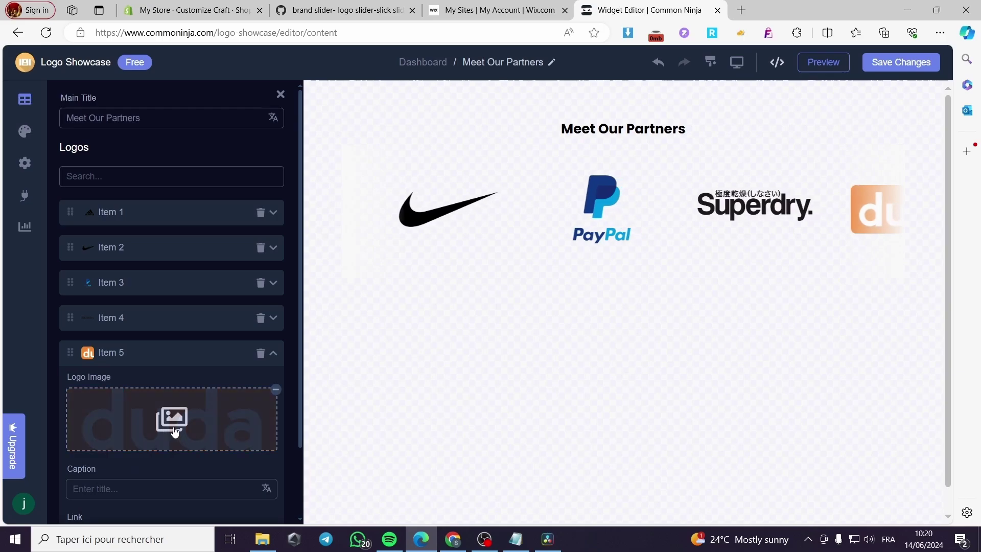
pyautogui.click(127, 449)
pyautogui.click(309, 148)
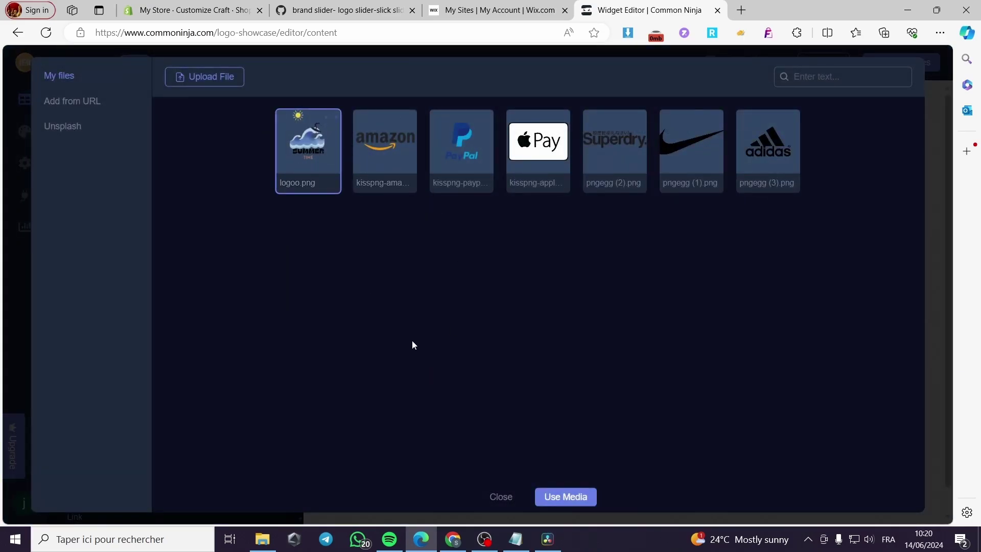
pyautogui.click(565, 496)
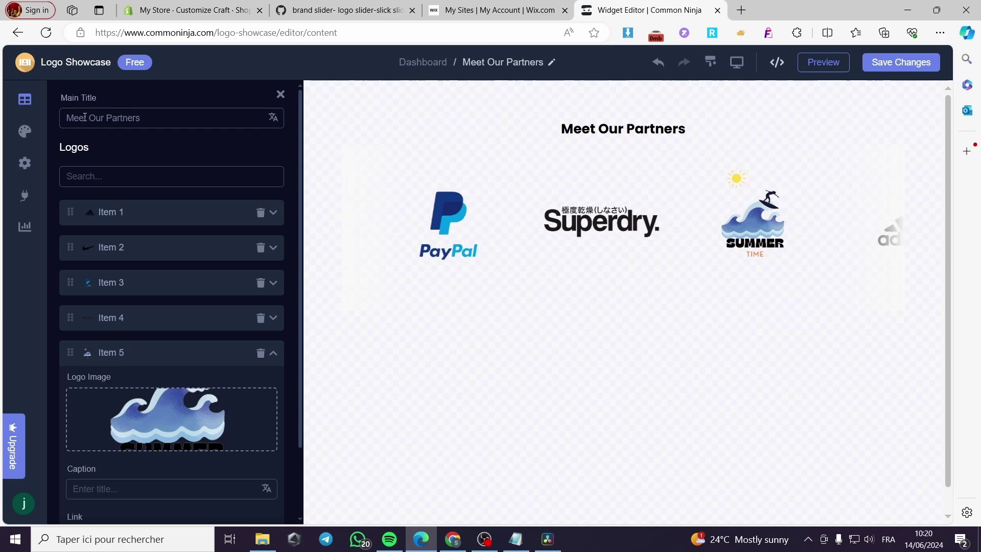
# Review the logo showcase's style options and general settings, and return to its logo content
pyautogui.click(27, 134)
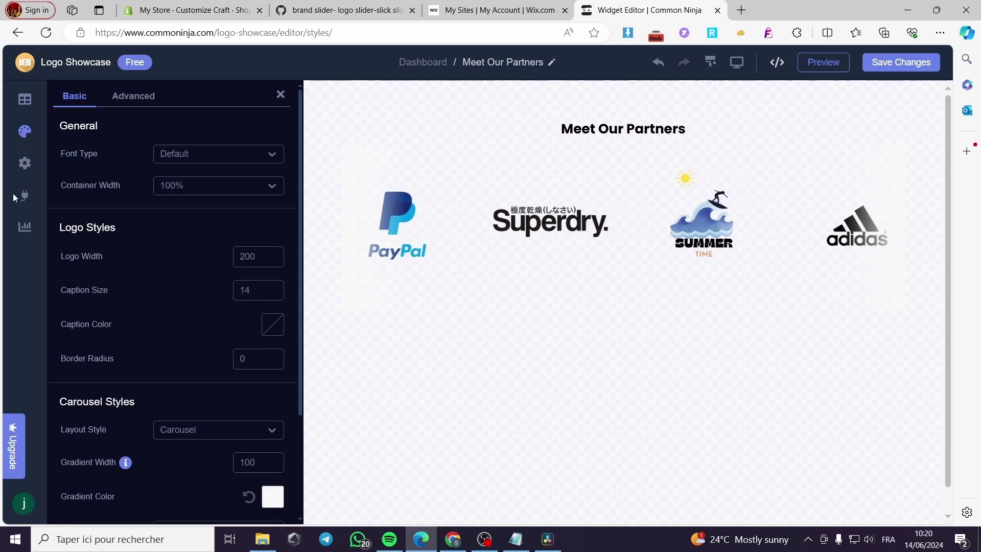
pyautogui.click(25, 162)
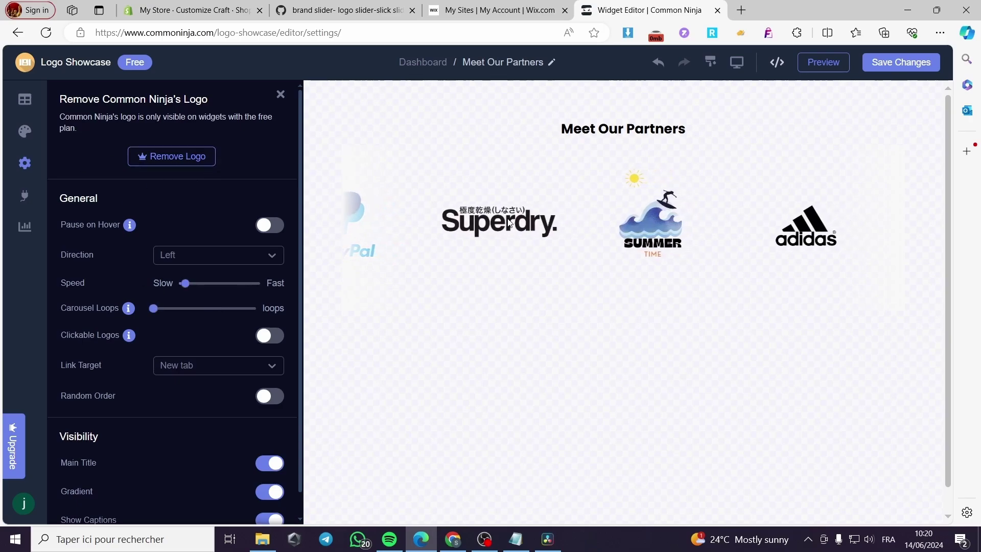
pyautogui.click(25, 104)
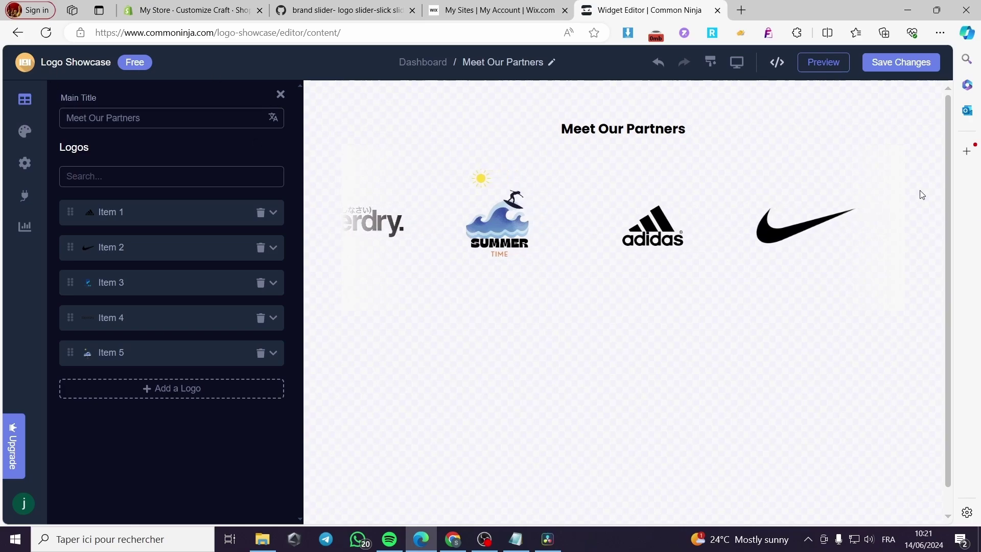
# Save the Meet Our Partners widget, assigning it to a new project named logo1
pyautogui.click(905, 69)
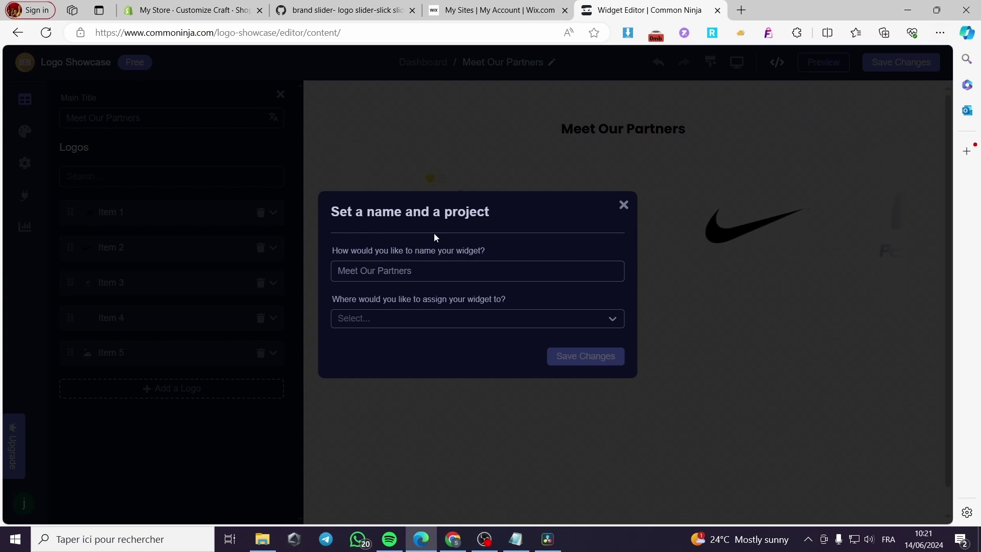
pyautogui.click(423, 323)
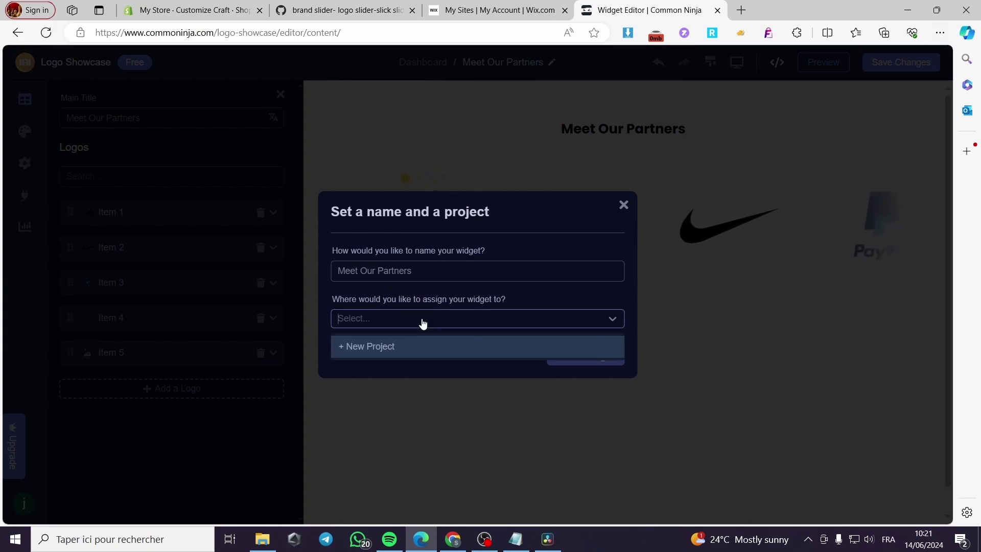
pyautogui.click(409, 349)
pyautogui.click(397, 341)
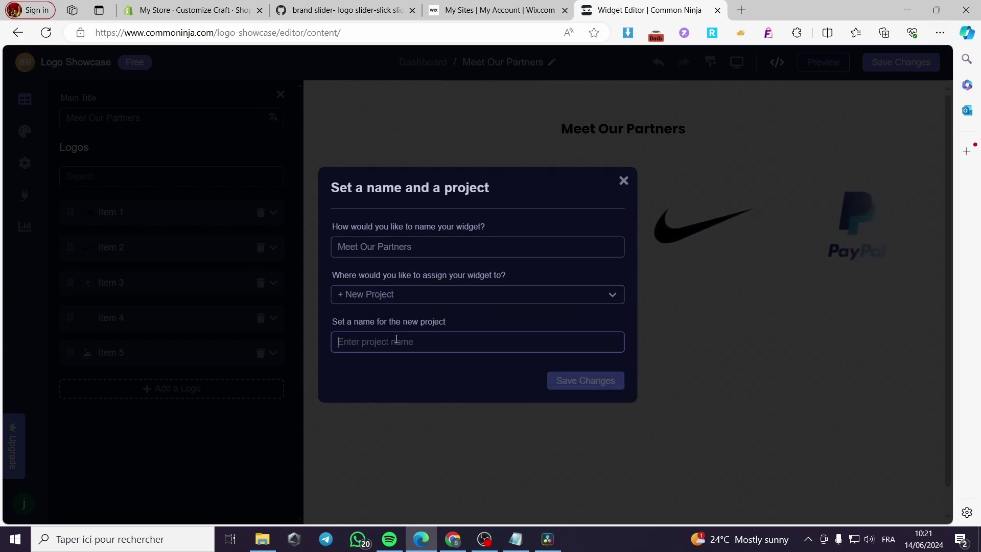
pyautogui.write('lo')
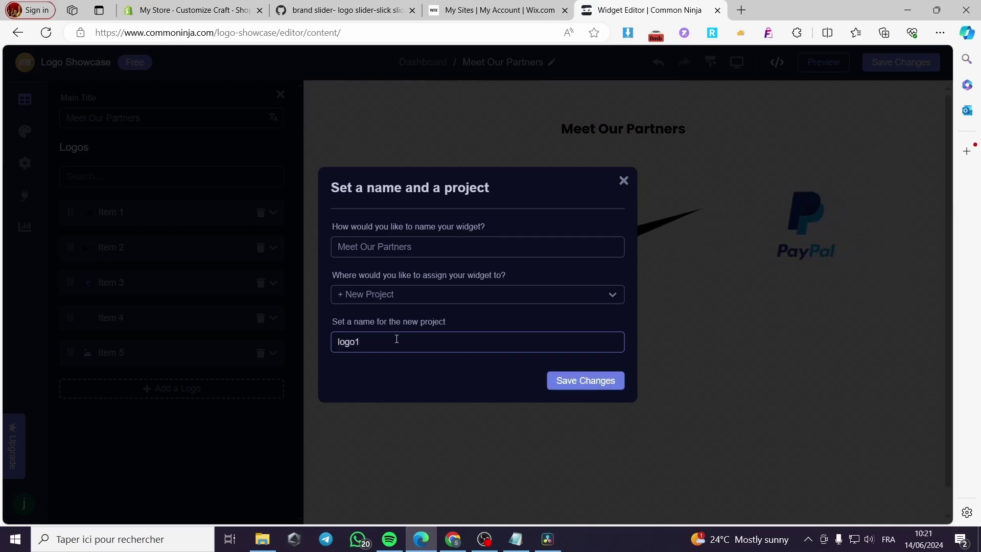
pyautogui.write('go1')
pyautogui.click(567, 381)
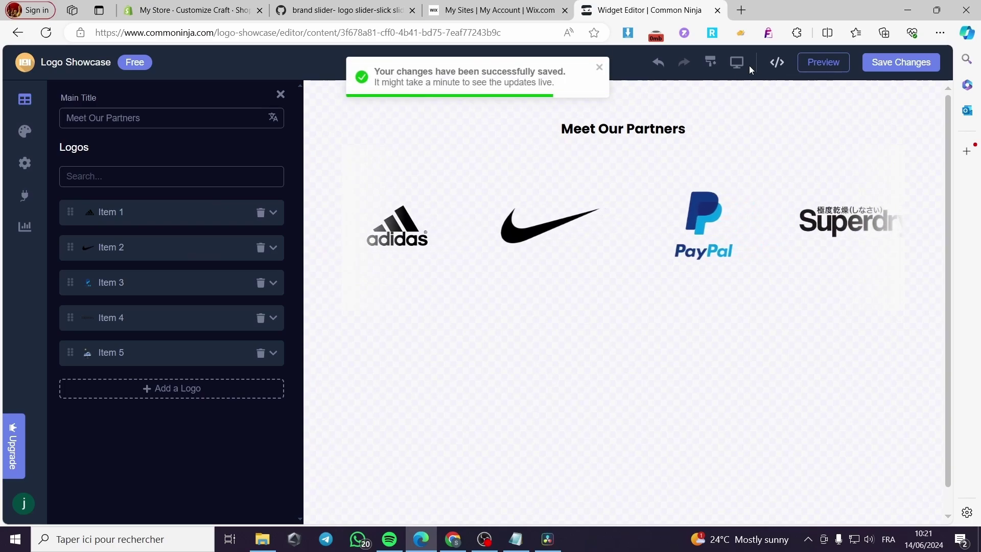
# Open the widget's website embed code and select the standard code snippet
pyautogui.click(777, 62)
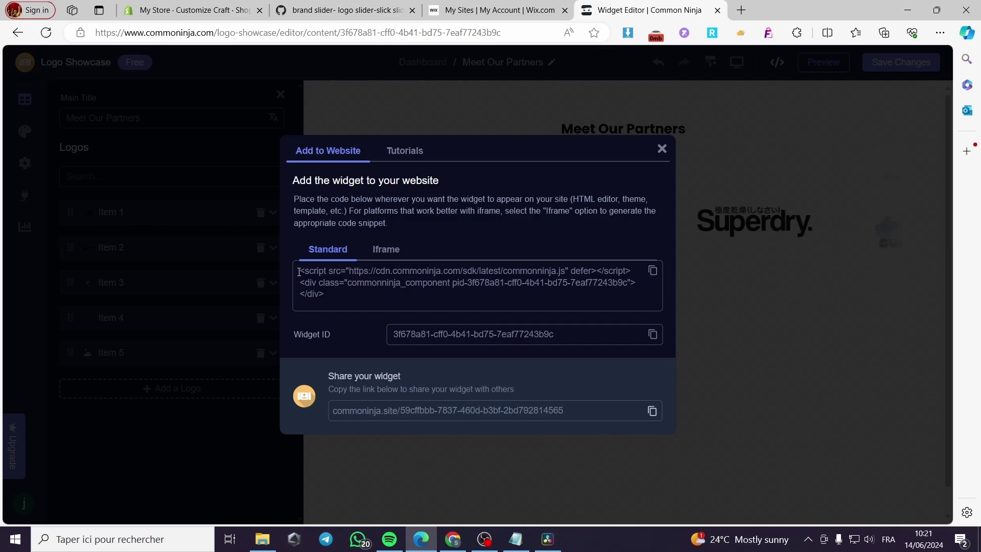
pyautogui.moveTo(298, 271); pyautogui.dragTo(556, 303)
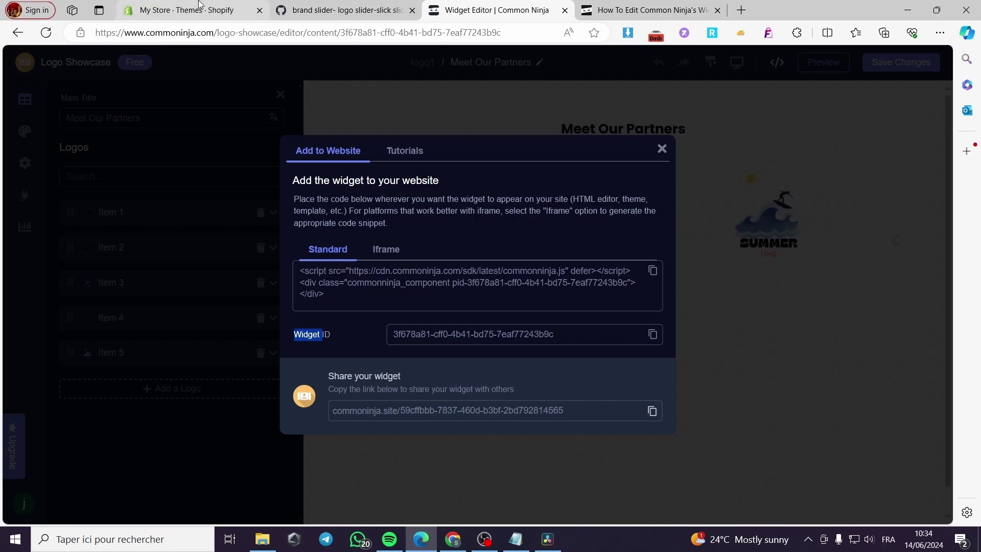
# Switch to the Shopify admin and search the Shopify App Store for "commun ninja"
pyautogui.click(186, 10)
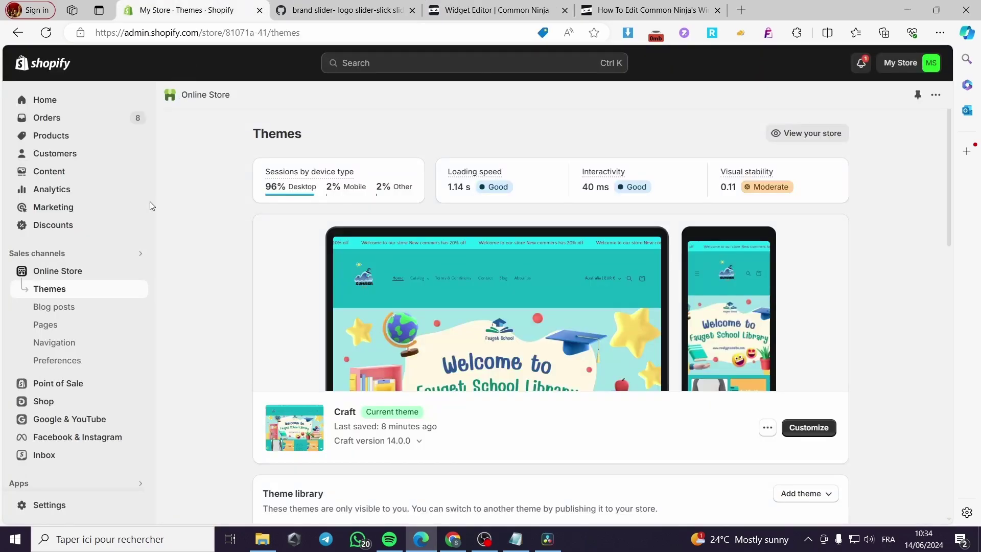
pyautogui.click(71, 101)
pyautogui.click(423, 69)
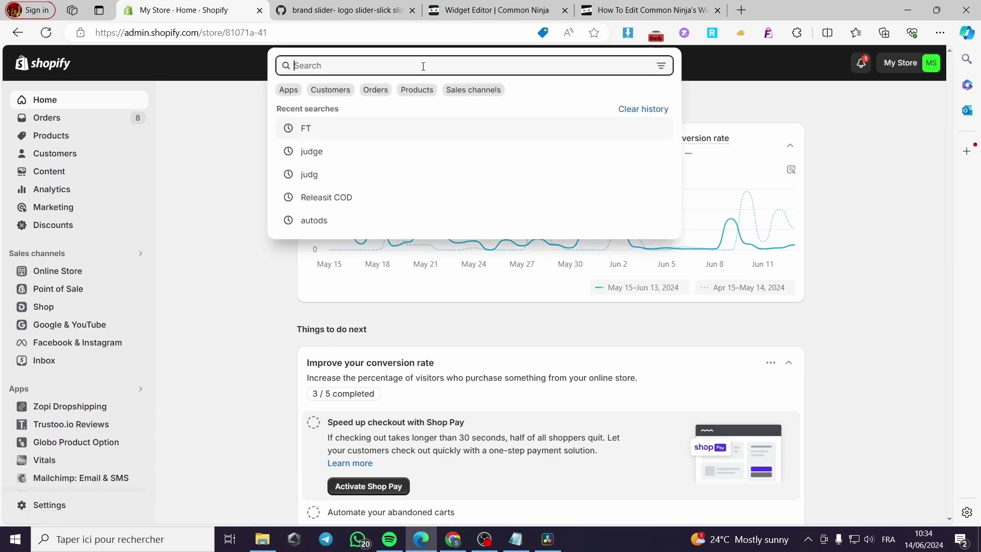
pyautogui.write('com')
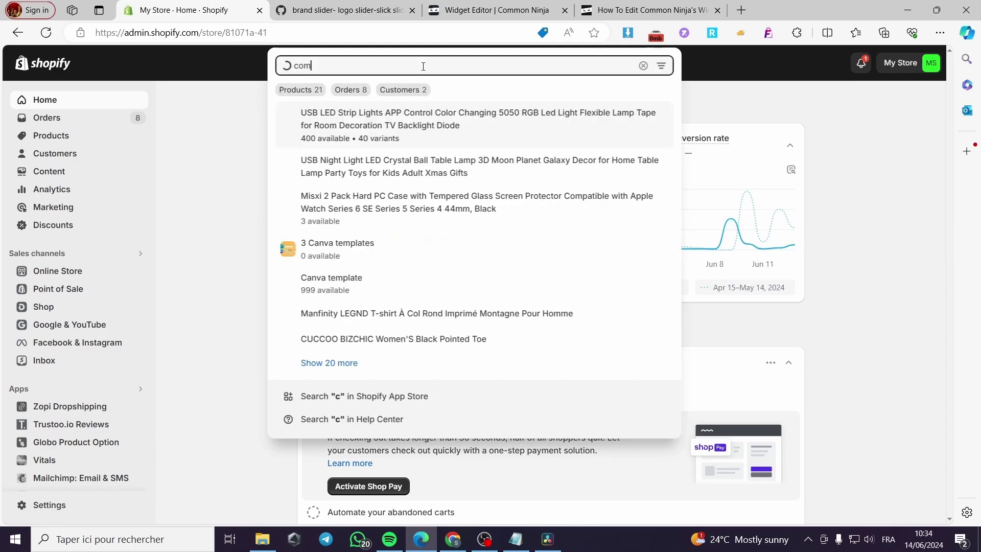
pyautogui.write('mi')
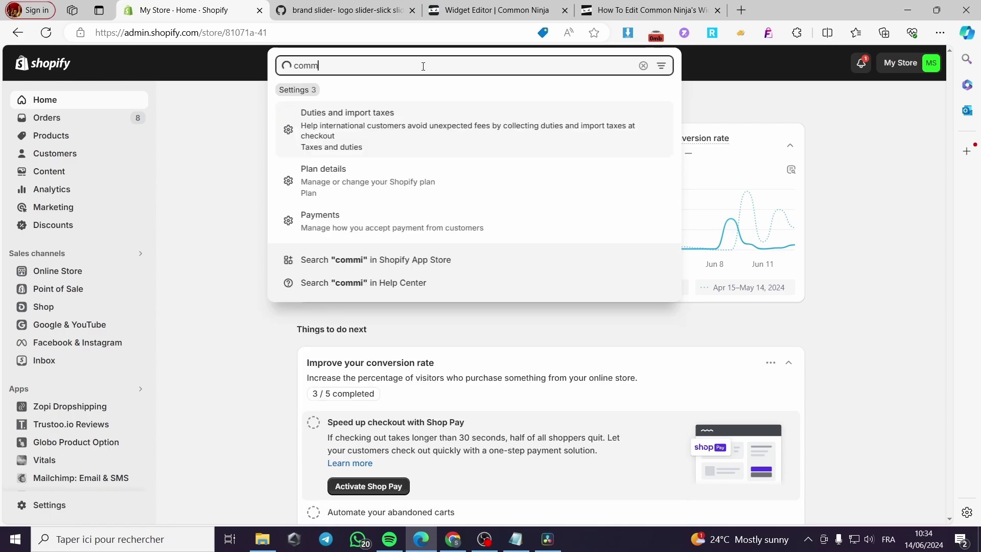
pyautogui.press('BackSpace')
pyautogui.write('un')
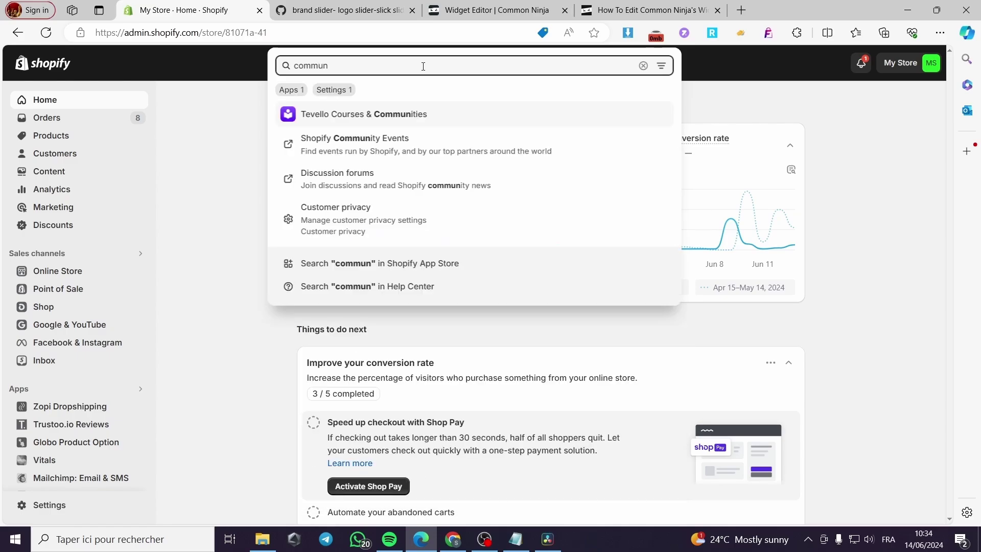
pyautogui.write(' ninja')
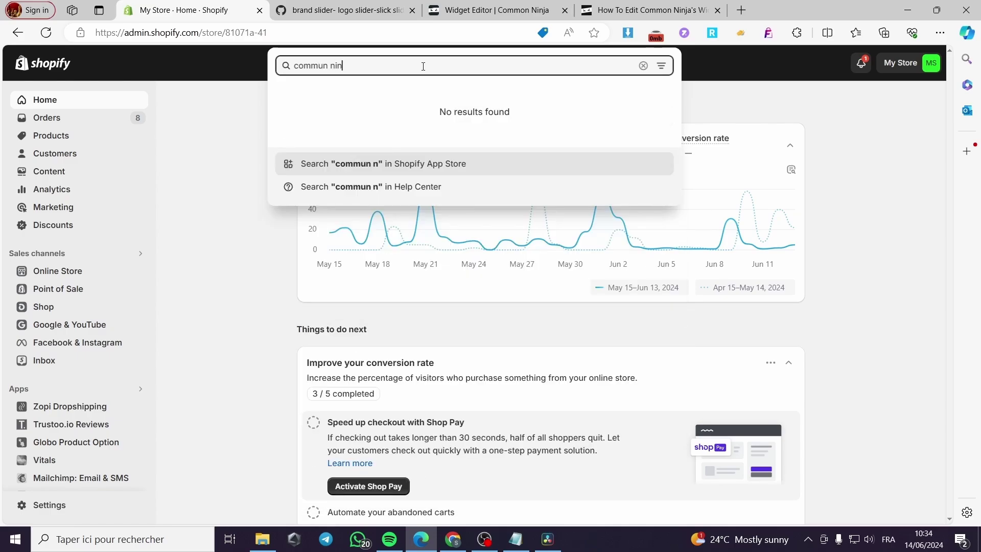
pyautogui.click(405, 169)
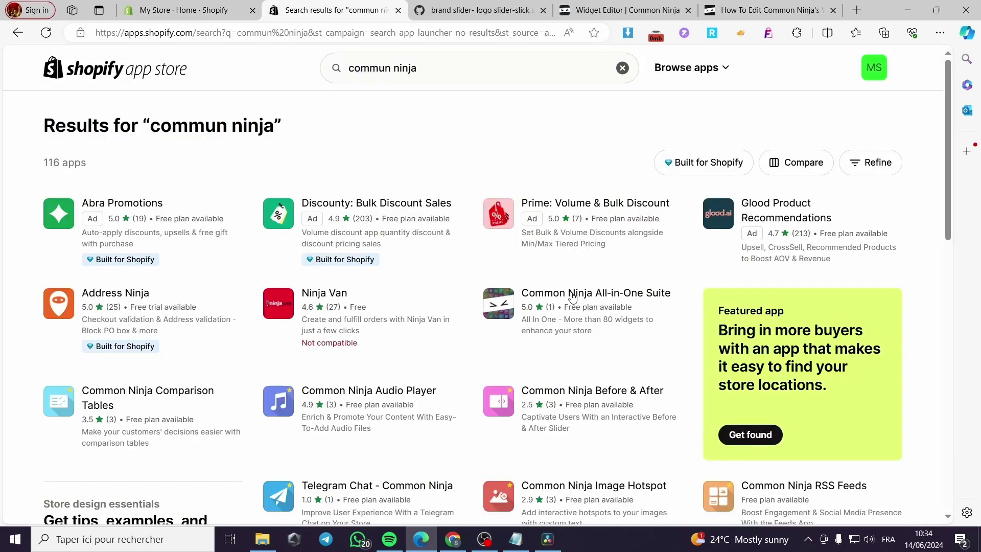
# Install the Common Ninja All-in-One Suite app on the store from its App Store listing
pyautogui.click(610, 296)
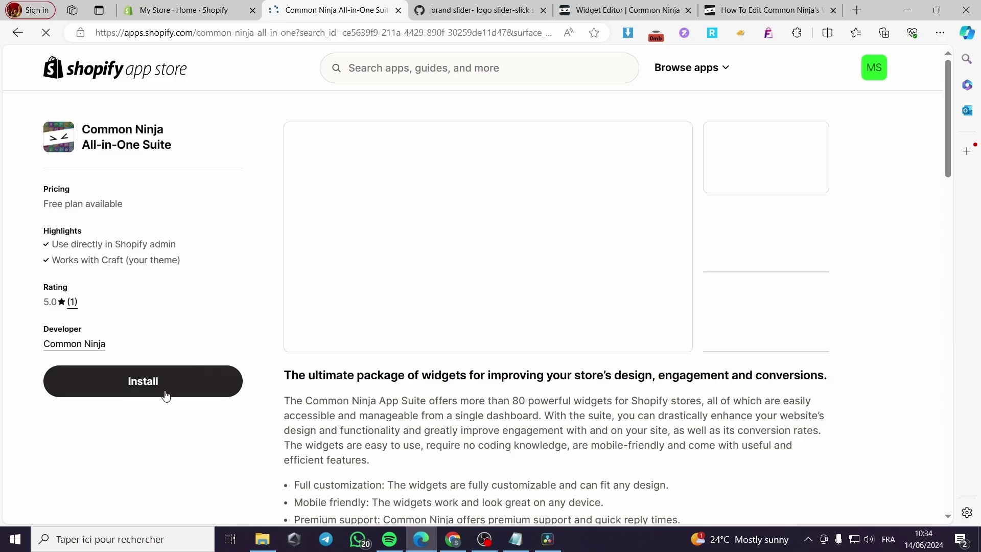
pyautogui.click(166, 390)
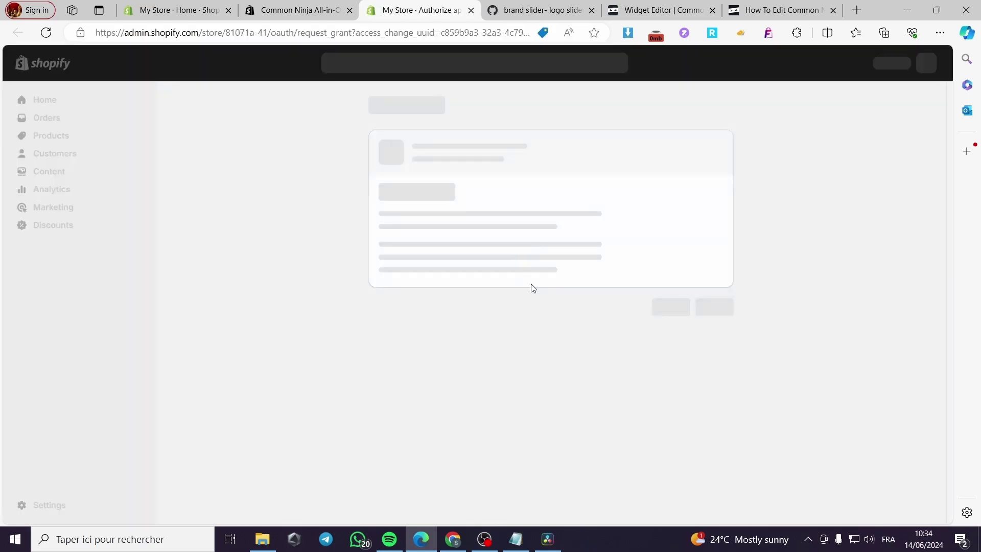
pyautogui.click(725, 341)
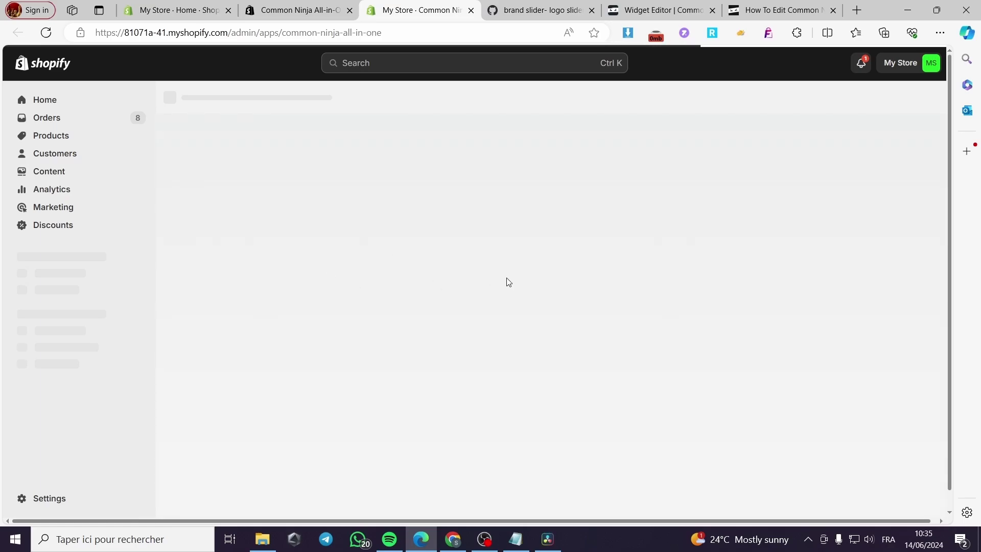
# Check the Common Ninja help article and the widget's ID in the widget editor, and return to the installed Shopify app
pyautogui.click(772, 10)
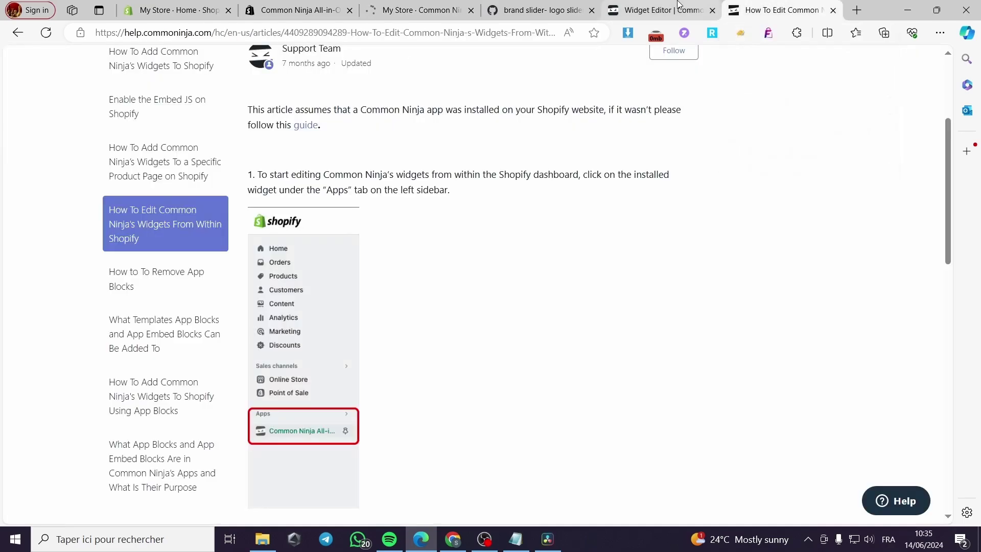
pyautogui.click(659, 10)
pyautogui.click(337, 343)
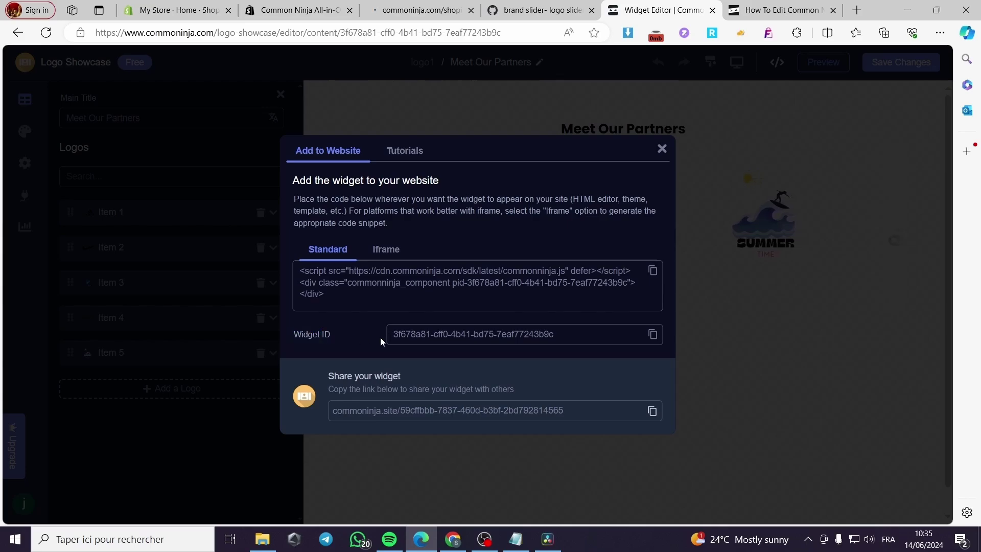
pyautogui.click(406, 10)
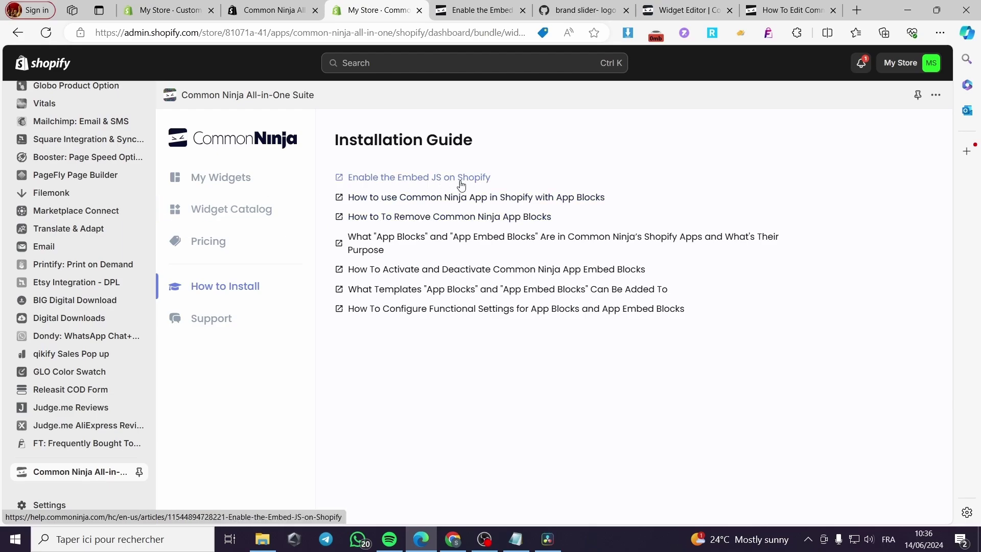
# Enable the Common Ninja JS app embed in the Craft theme and save the change
pyautogui.scroll(7, 132, 235)
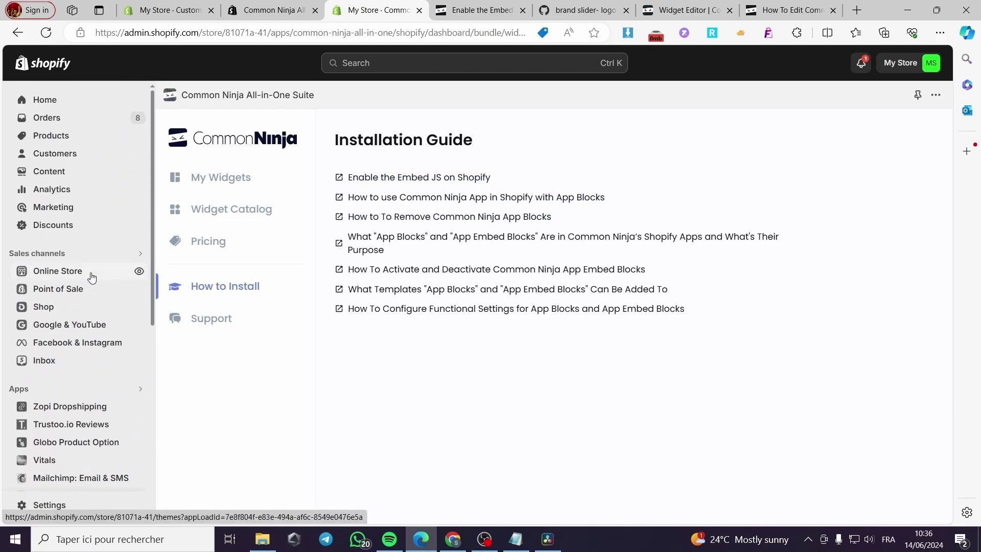
pyautogui.click(81, 276)
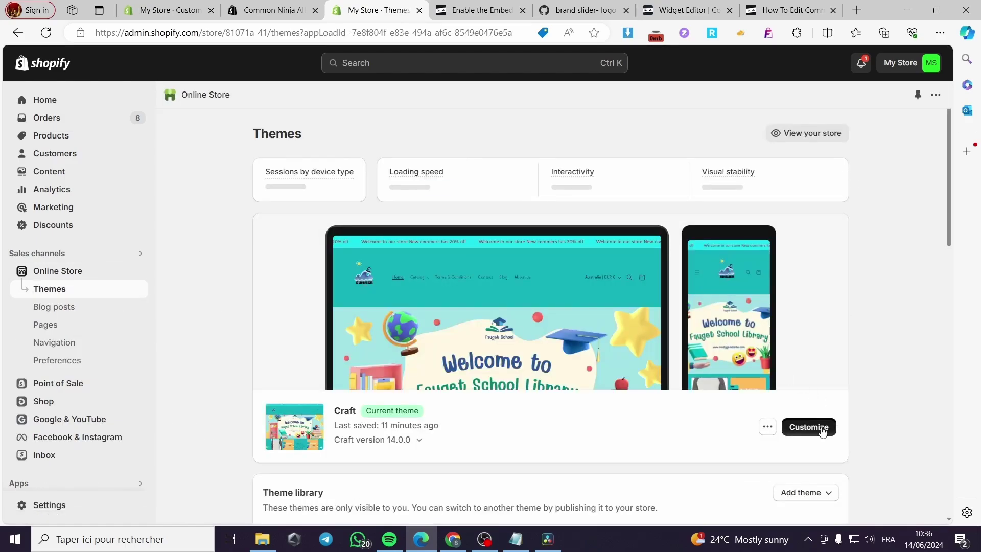
pyautogui.click(828, 427)
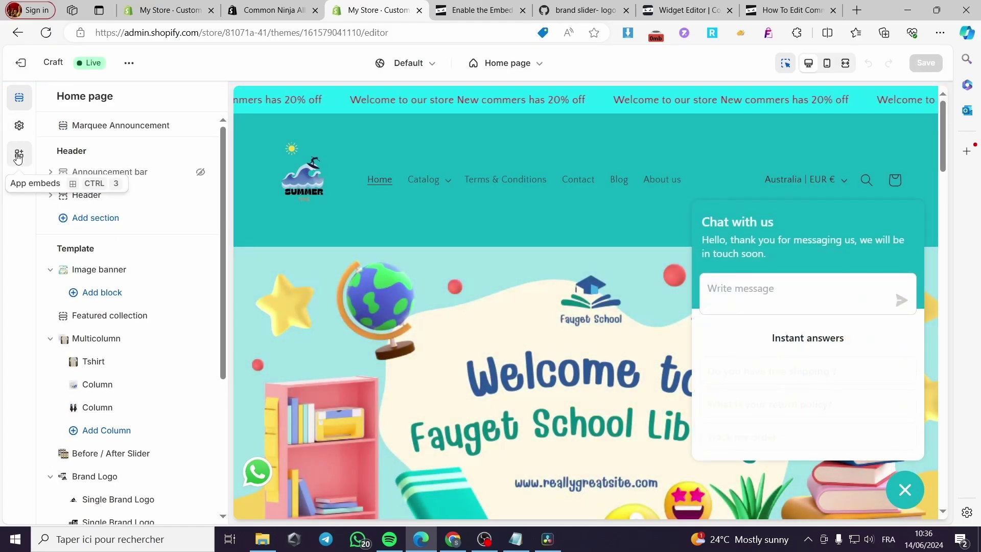
pyautogui.click(18, 156)
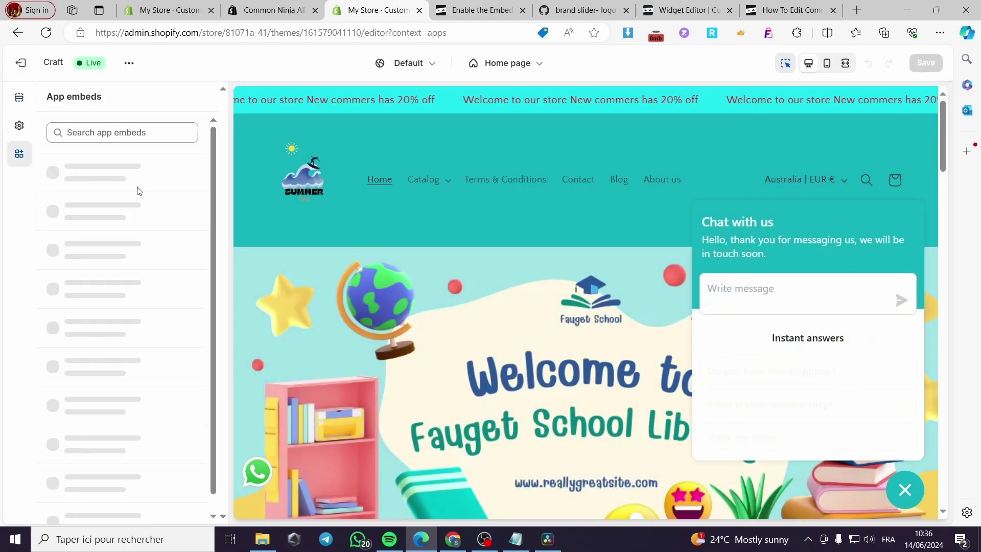
pyautogui.click(188, 176)
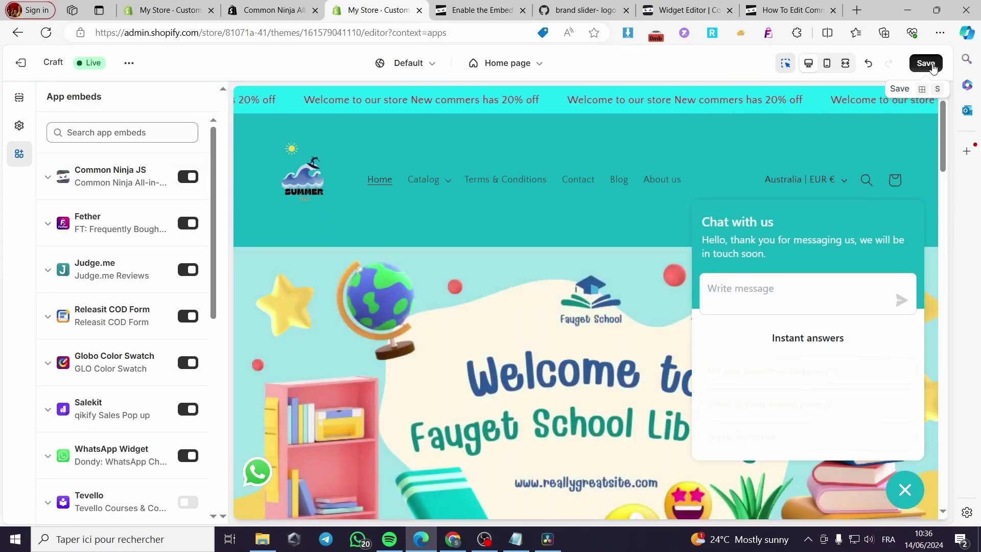
pyautogui.click(927, 66)
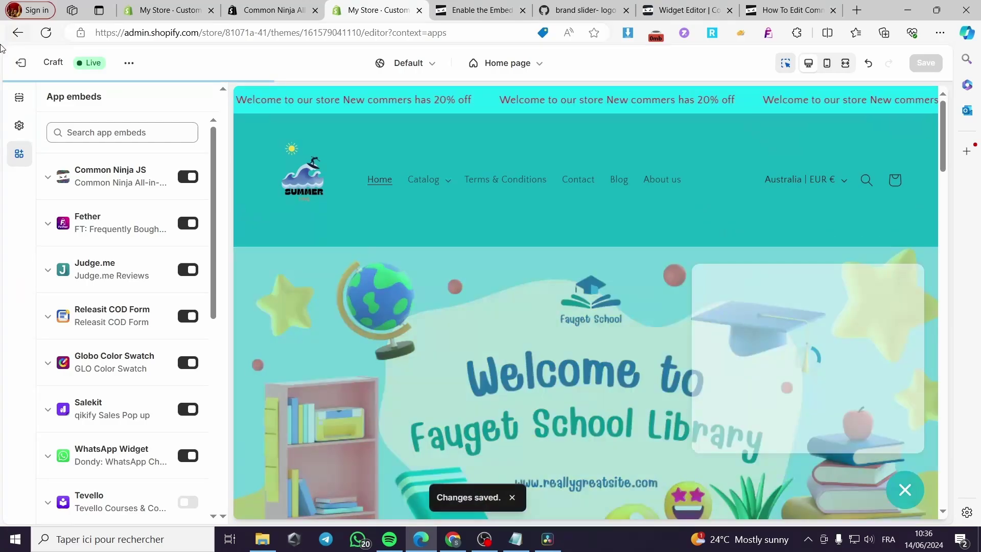
# Leave the theme editor for the store admin and look through the list of installed apps
pyautogui.click(19, 64)
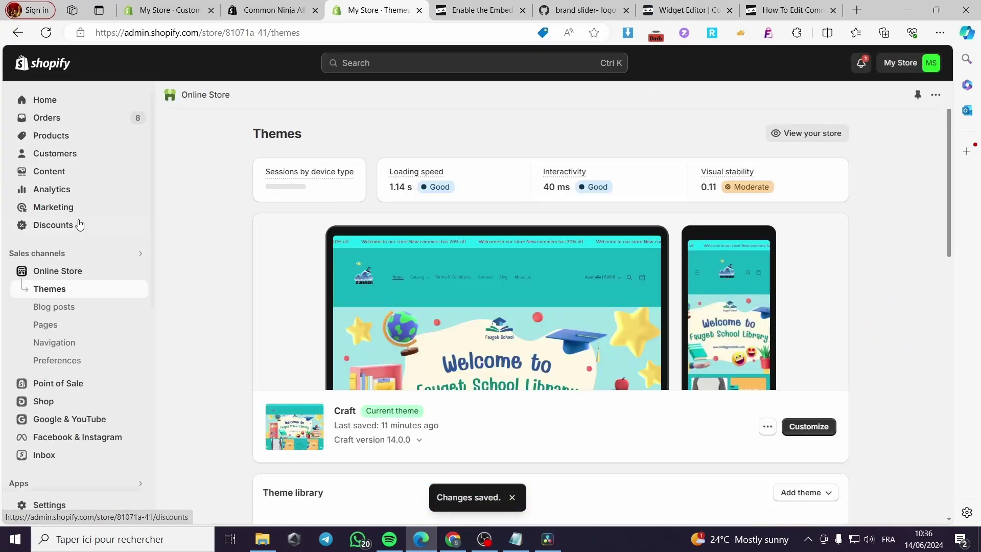
pyautogui.scroll(-5, 67, 306)
pyautogui.scroll(-2, 77, 363)
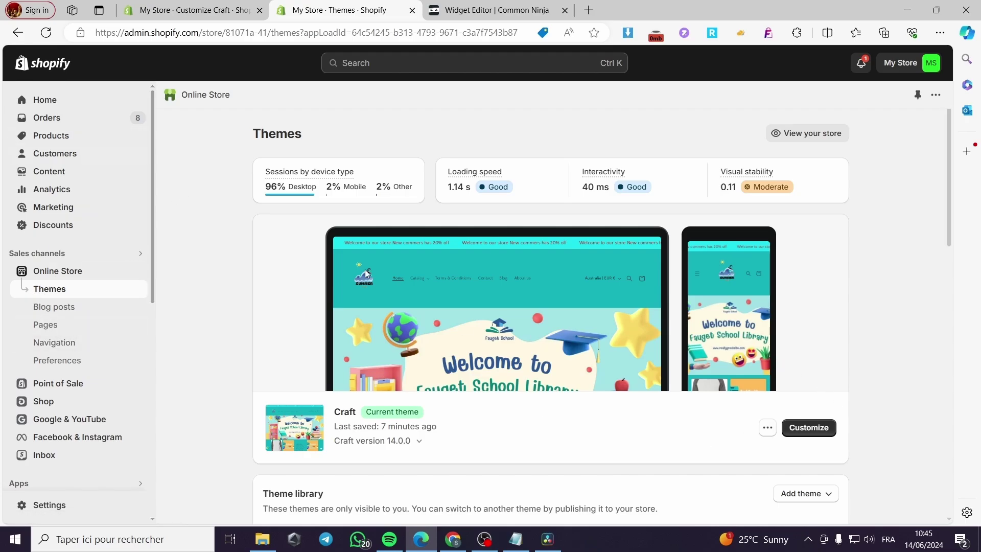
# Open the current Craft theme for customization and close the chat pop-up in the home page preview
pyautogui.click(814, 433)
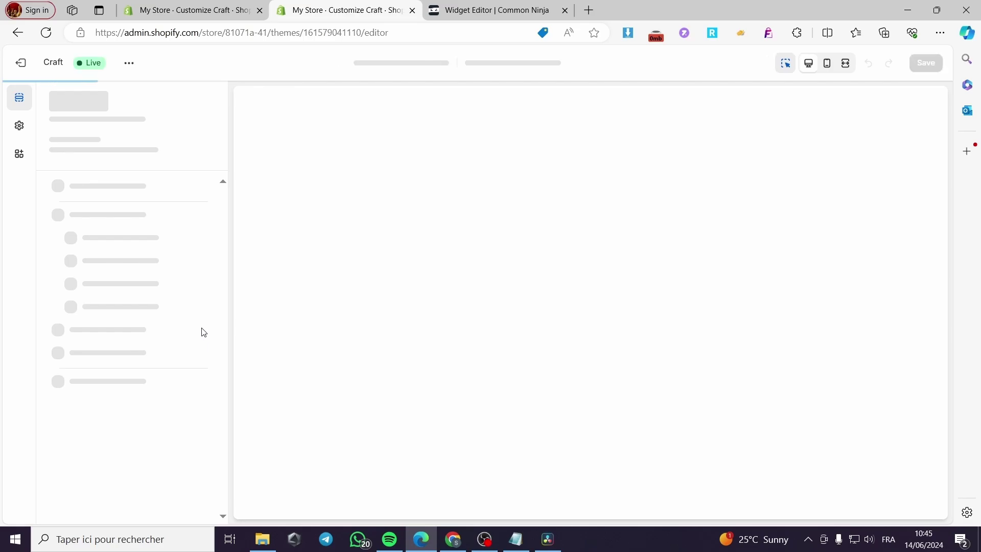
pyautogui.scroll(-3, 556, 358)
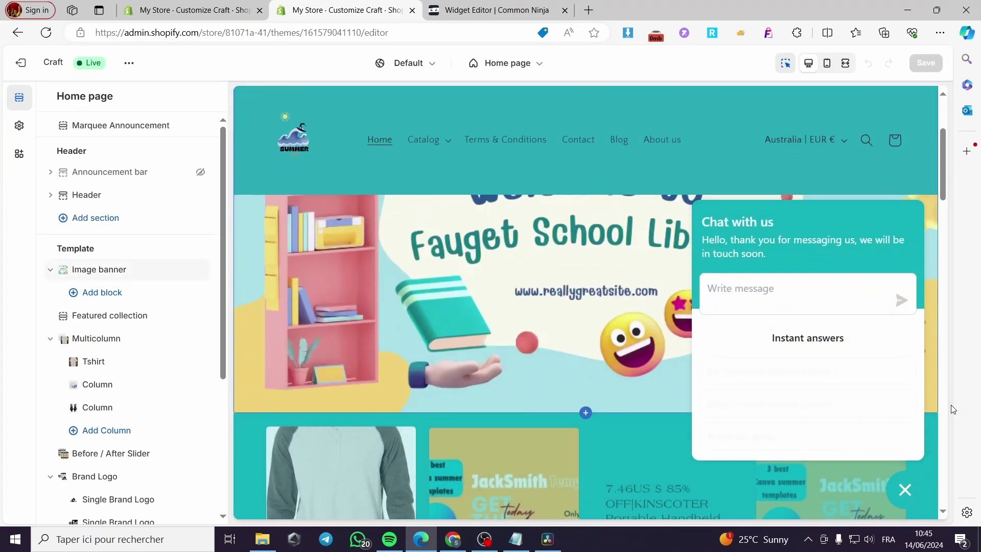
pyautogui.click(903, 492)
pyautogui.scroll(-2, 168, 240)
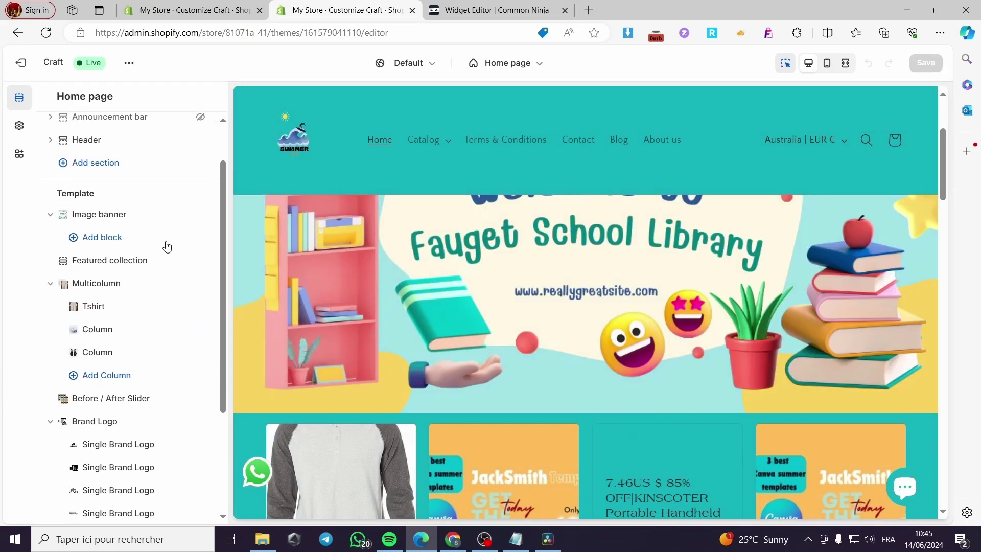
# Add the Common Ninja Widget app section to the home page template, below the Custom Liquid section
pyautogui.click(100, 229)
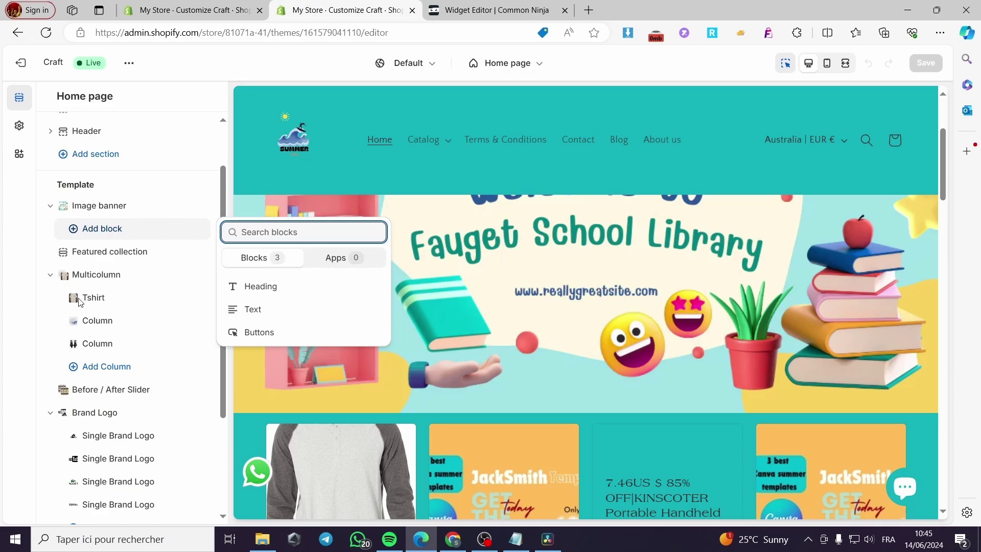
pyautogui.click(42, 329)
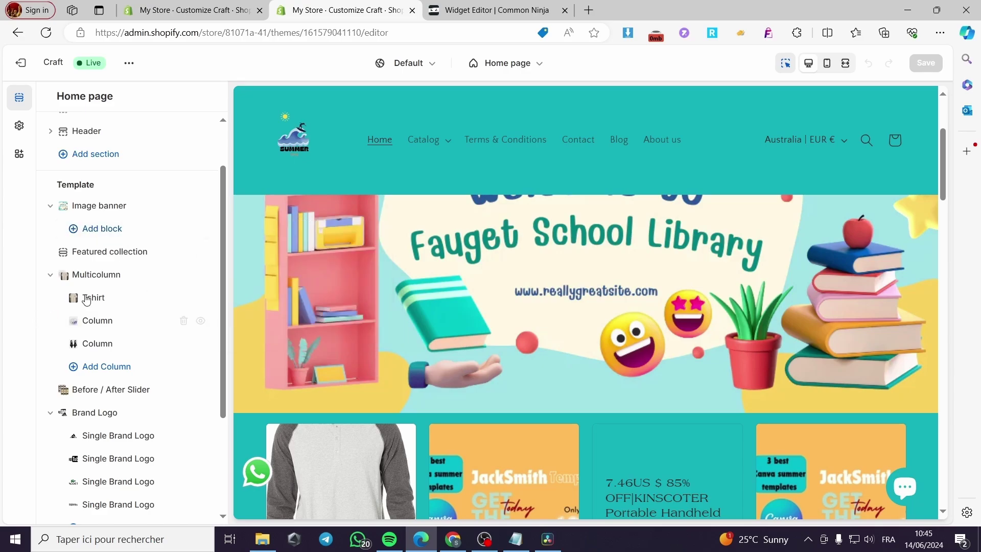
pyautogui.scroll(-3, 102, 307)
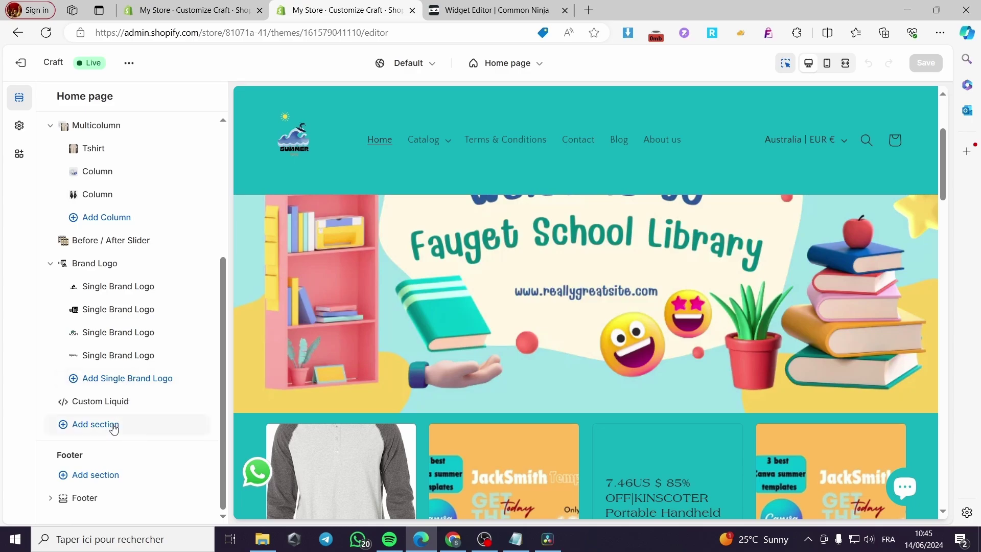
pyautogui.click(95, 424)
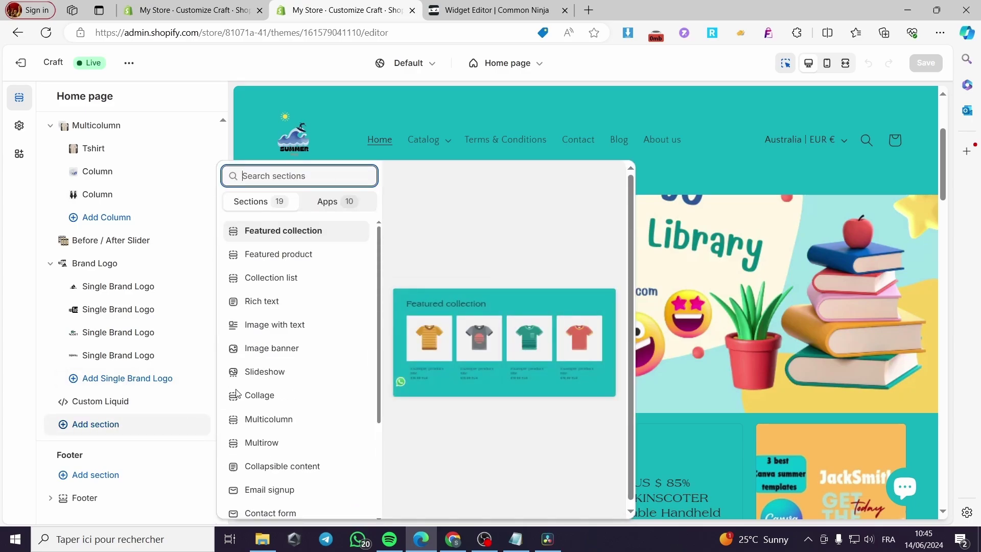
pyautogui.click(327, 201)
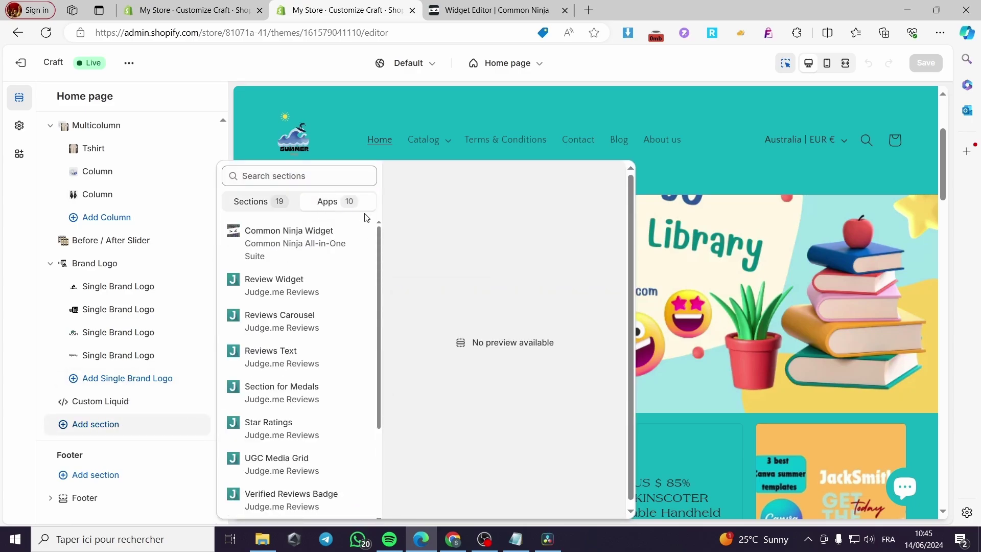
pyautogui.click(284, 251)
# Set the Common Ninja Widget block's Widget ID to 3f678a81-cff0-4b41-bd75-7eaf77243b9c, copied from the Common Ninja widget editor
pyautogui.click(120, 383)
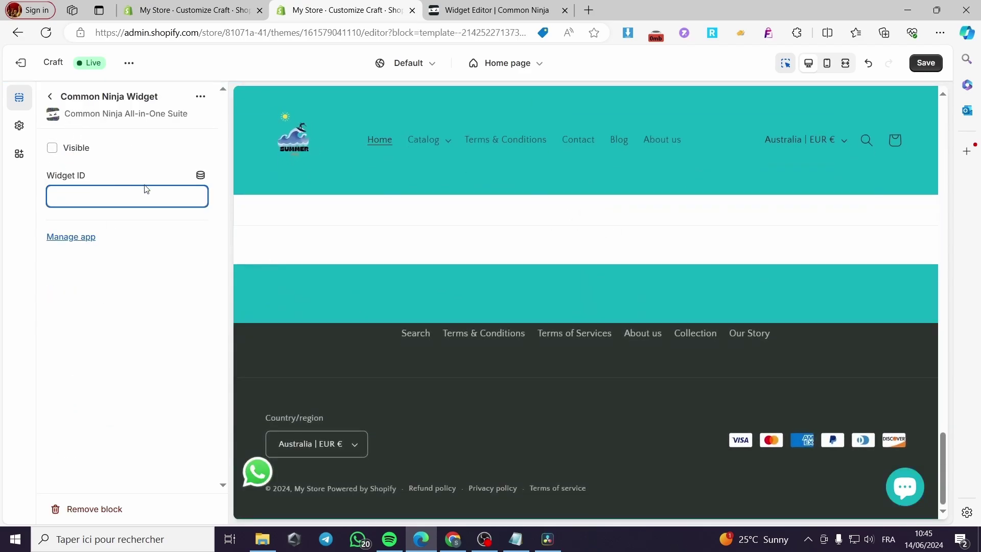
pyautogui.click(490, 10)
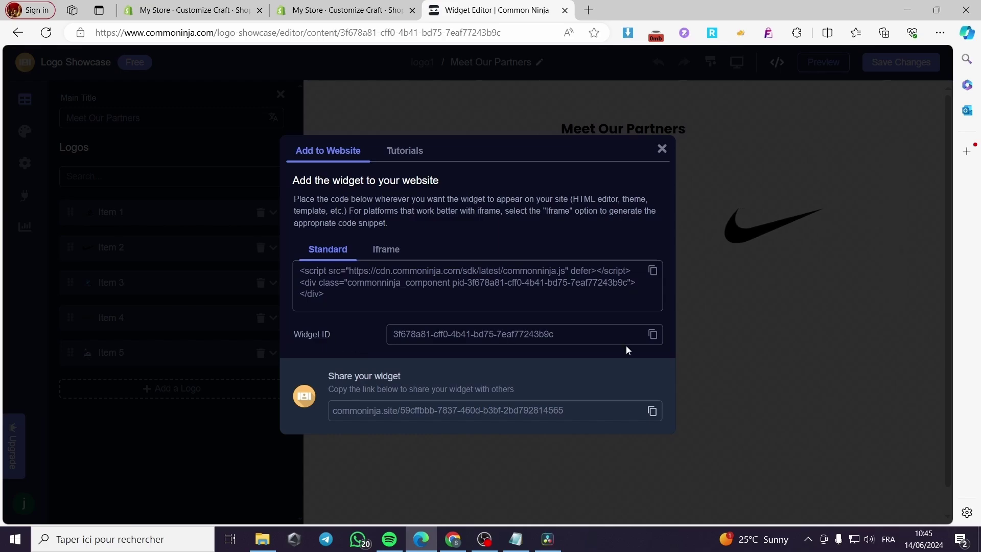
pyautogui.click(346, 10)
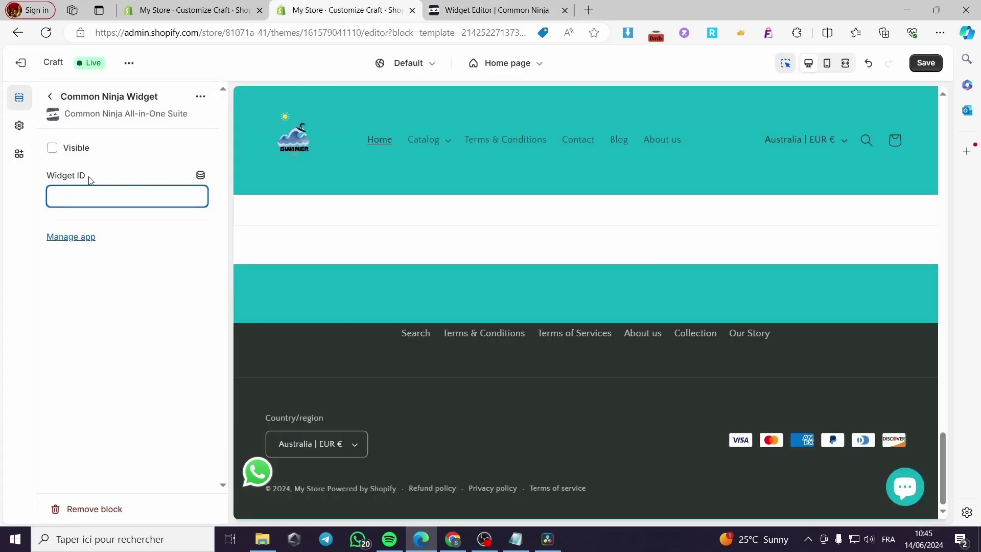
pyautogui.write('3f678a81-cff0-4b41-bd75-7eaf77243b9c')
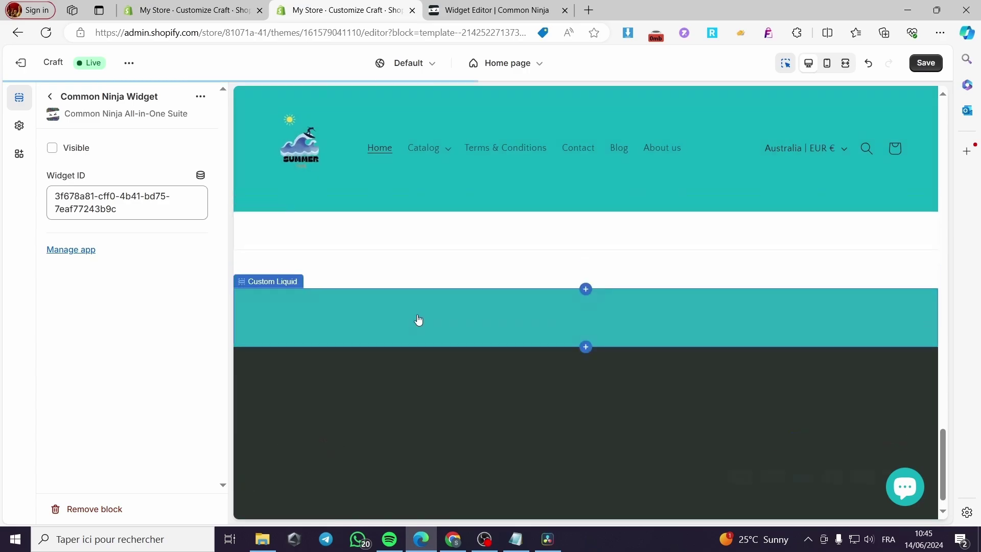
# Make the Common Ninja Widget block visible and check the logo slider in the home page preview
pyautogui.scroll(-3, 536, 319)
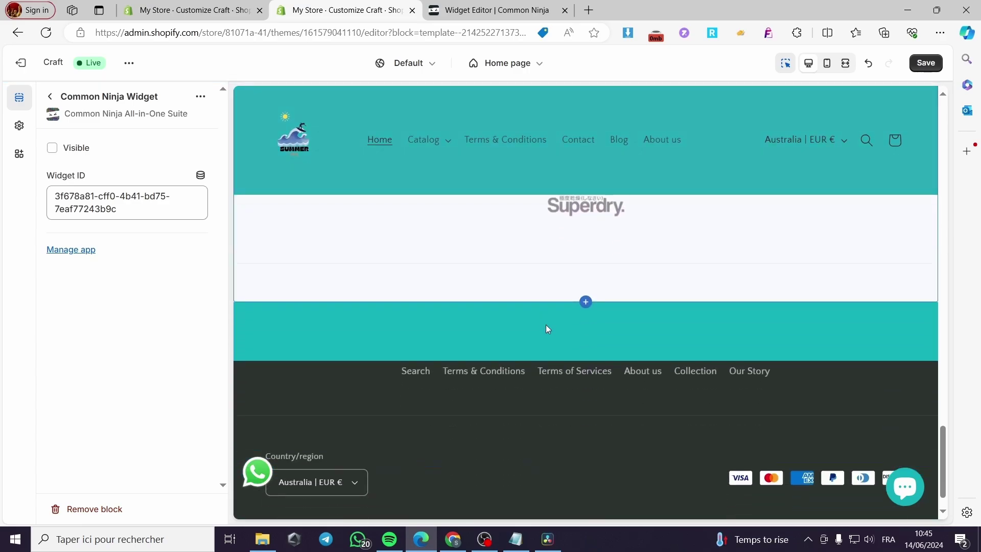
pyautogui.scroll(8, 437, 356)
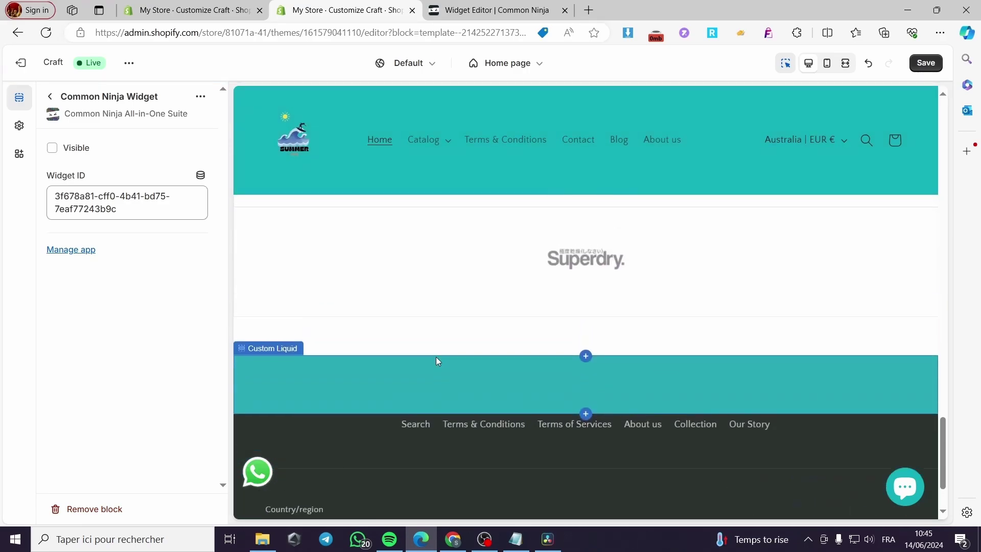
pyautogui.scroll(-10, 559, 390)
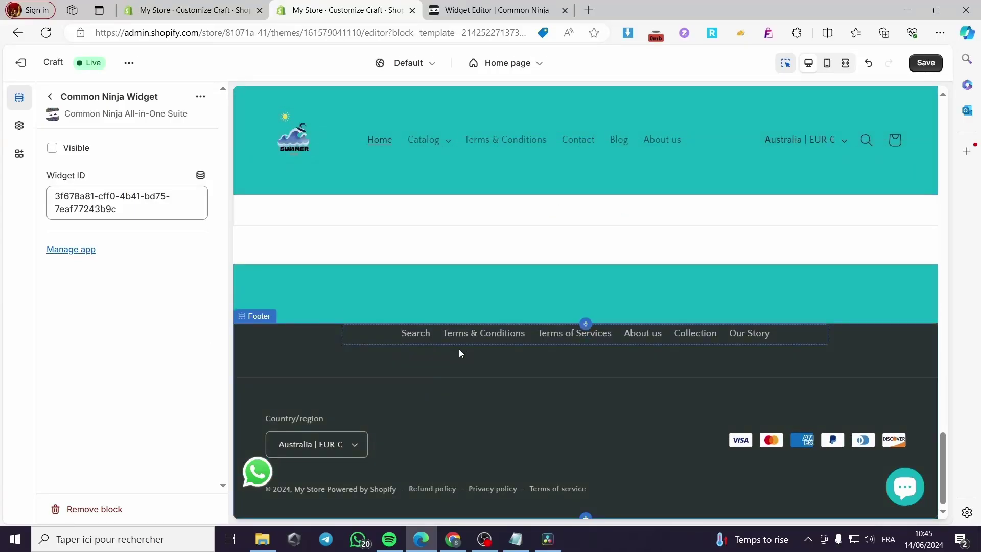
pyautogui.click(52, 148)
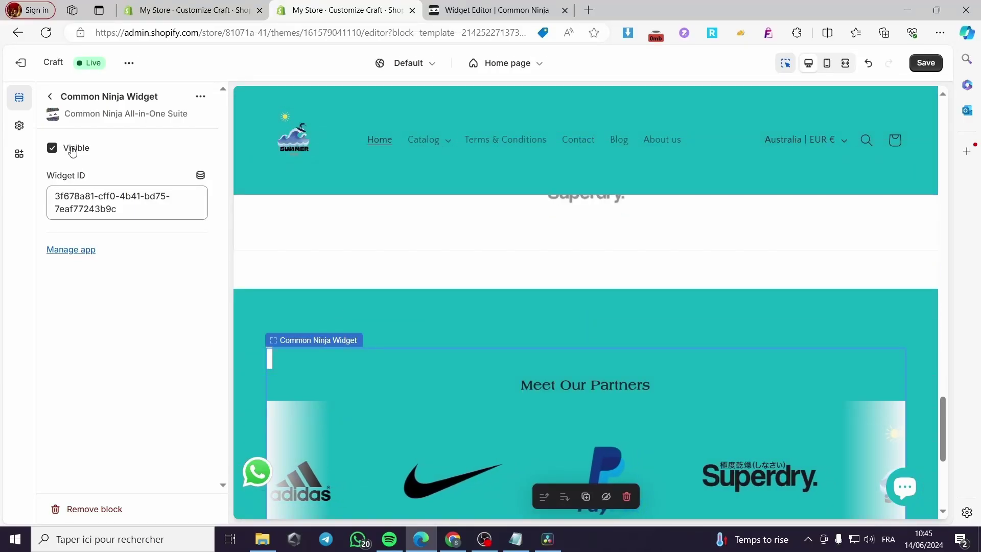
pyautogui.scroll(-2, 428, 320)
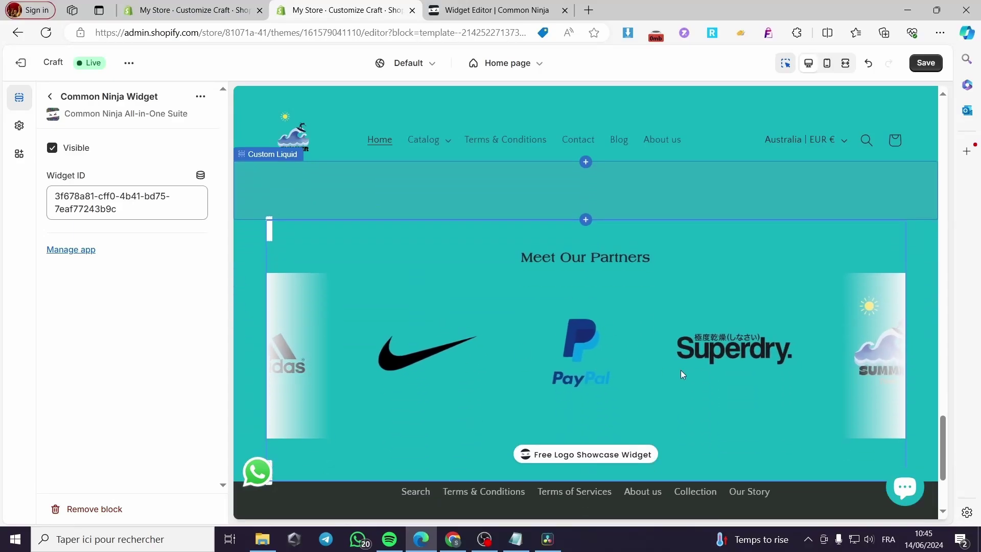